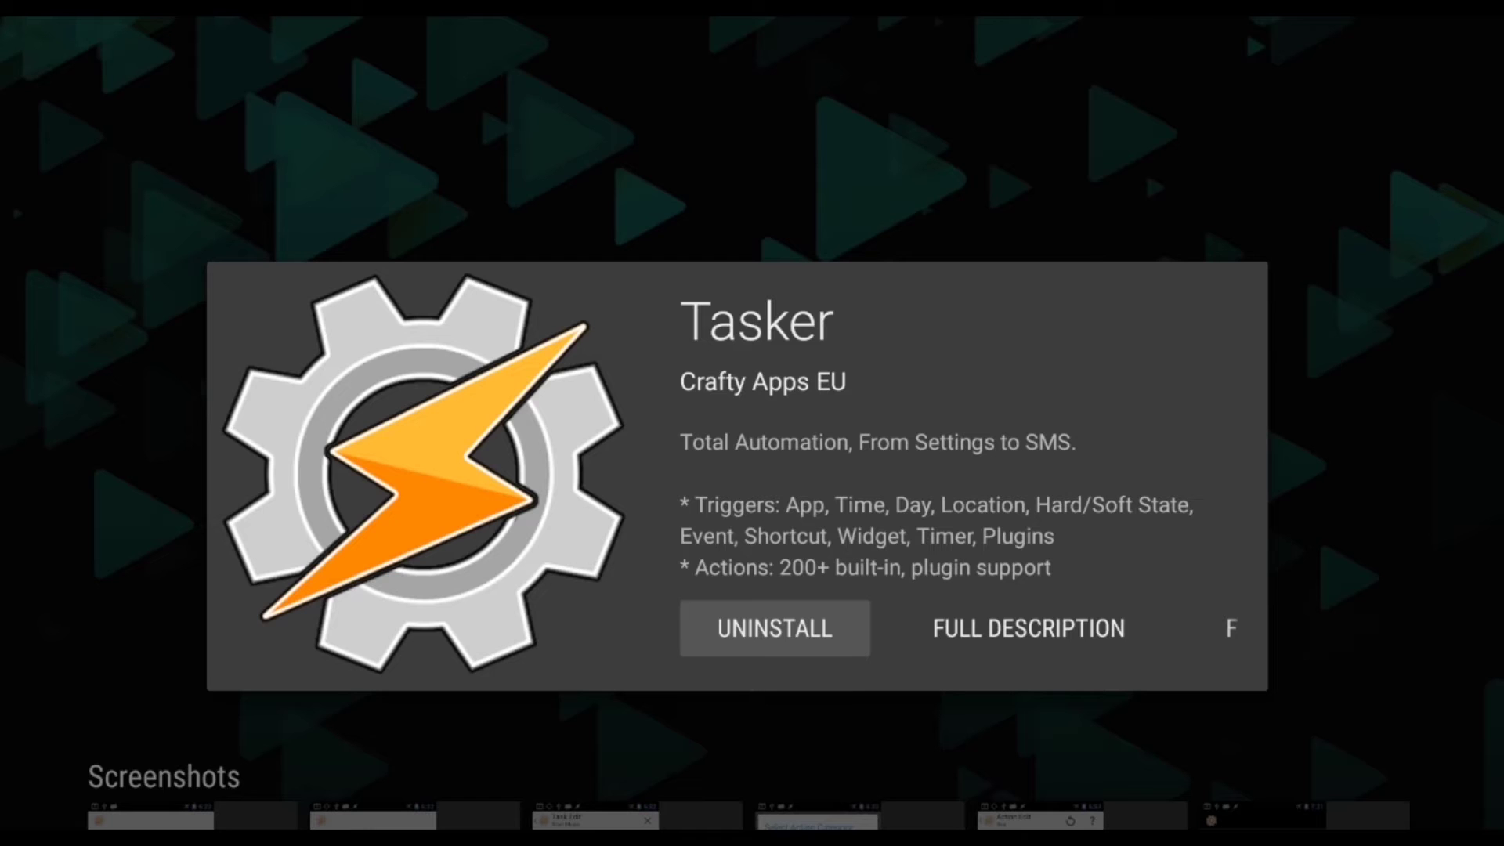
Turn on Tasker's accessibility service in Android TV Settings and agree to the permission prompt.
key(Escape)
key(Down)
key(Down)
key(Down)
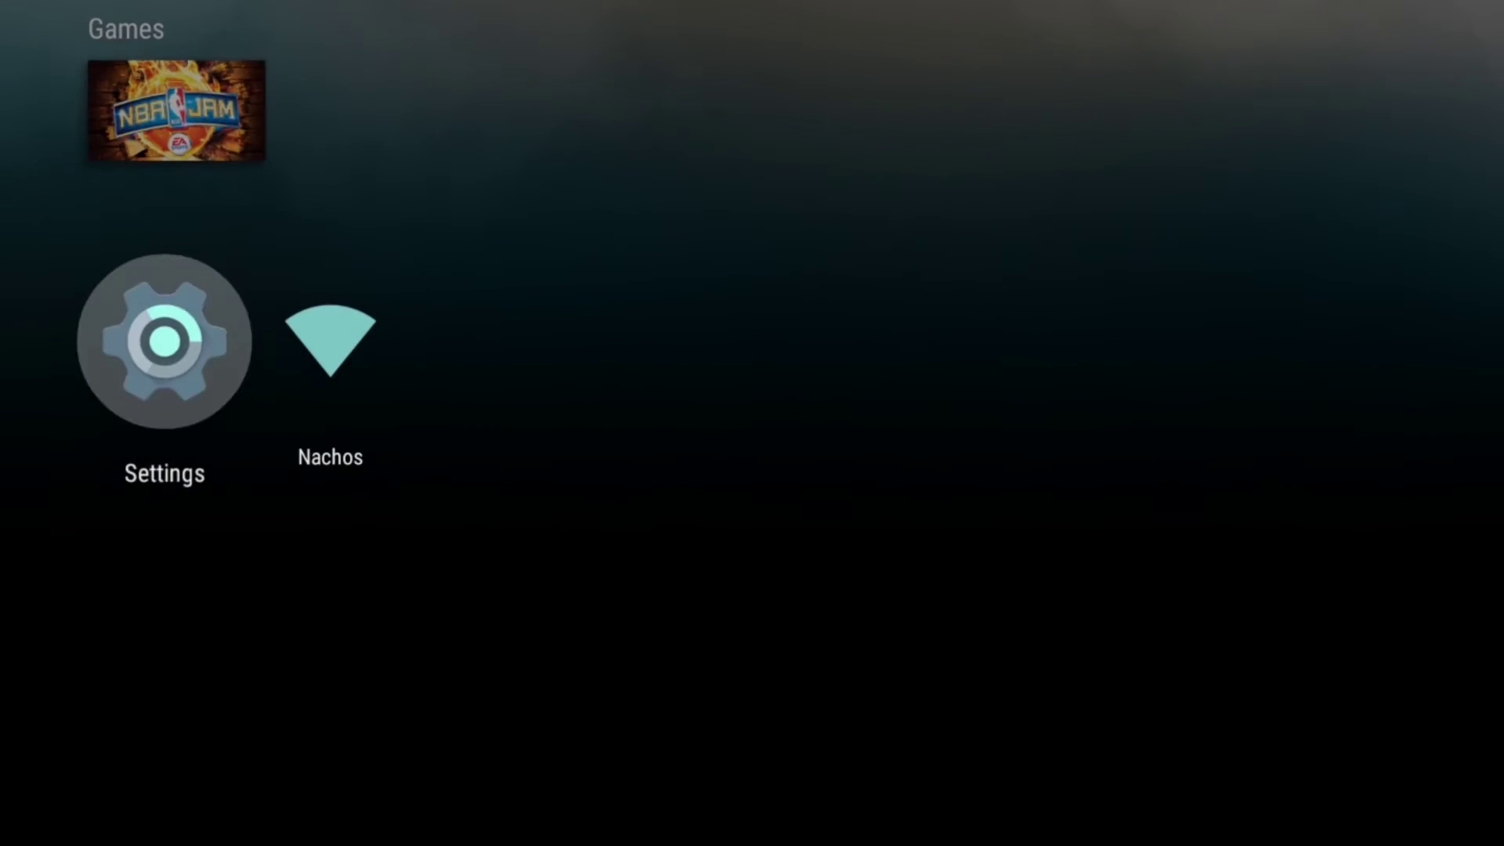
key(Return)
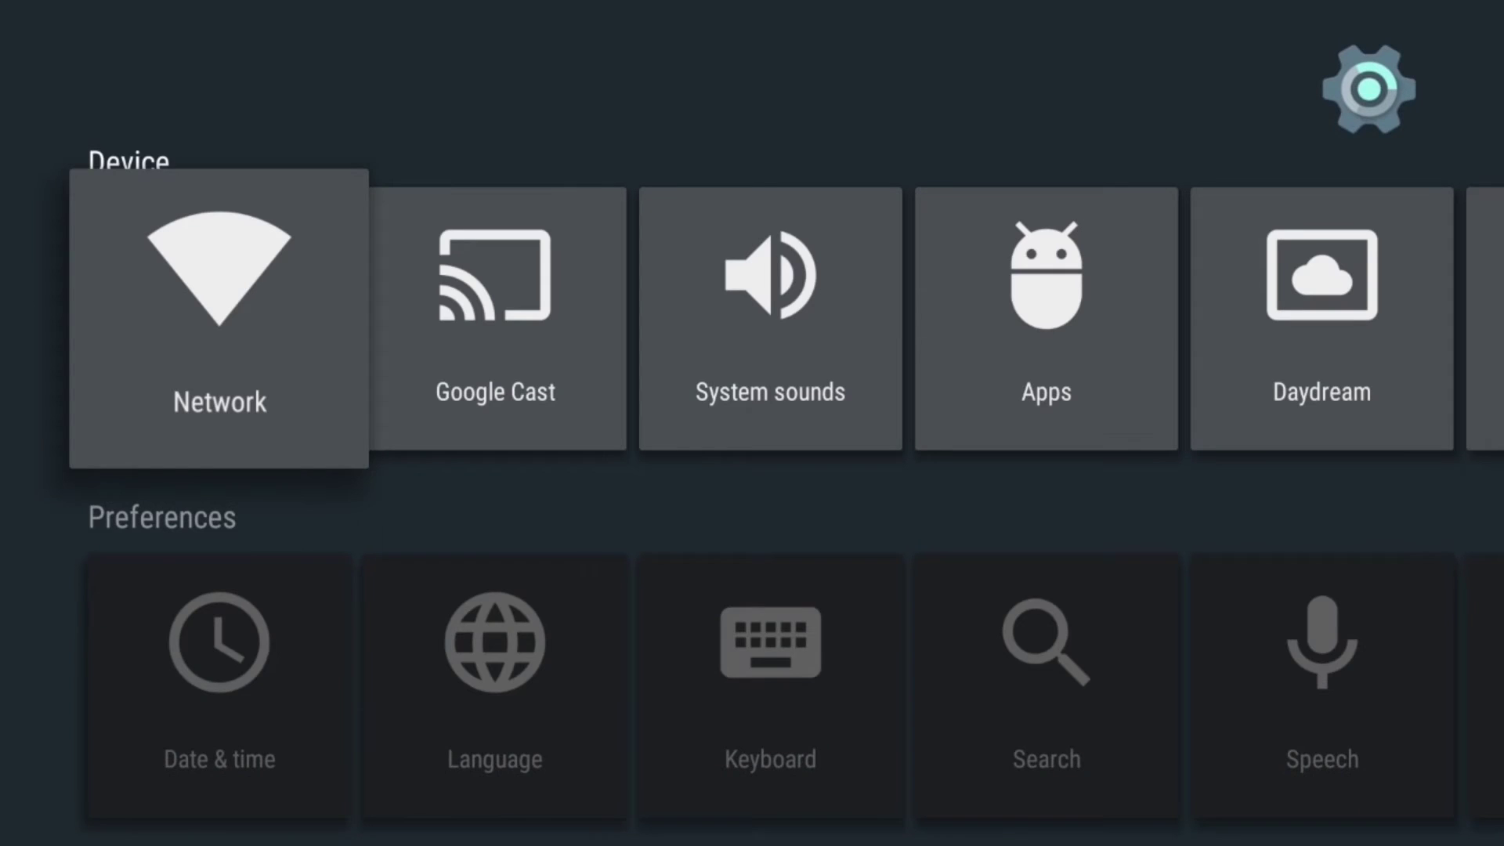
key(Down)
key(Right)
key(Right)
key(Right)
key(Right)
key(Right)
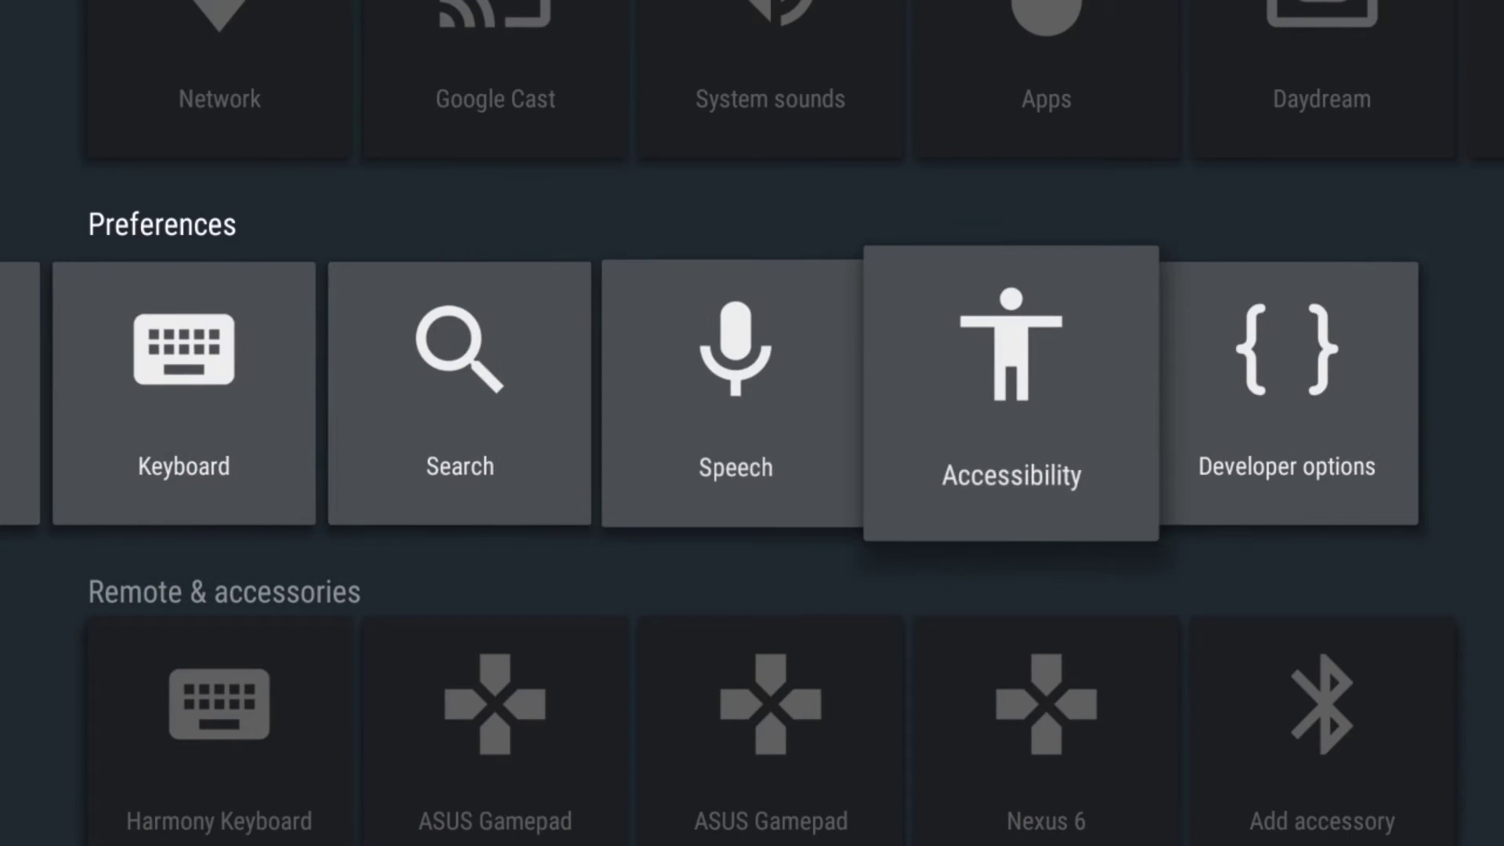
key(Return)
key(Down)
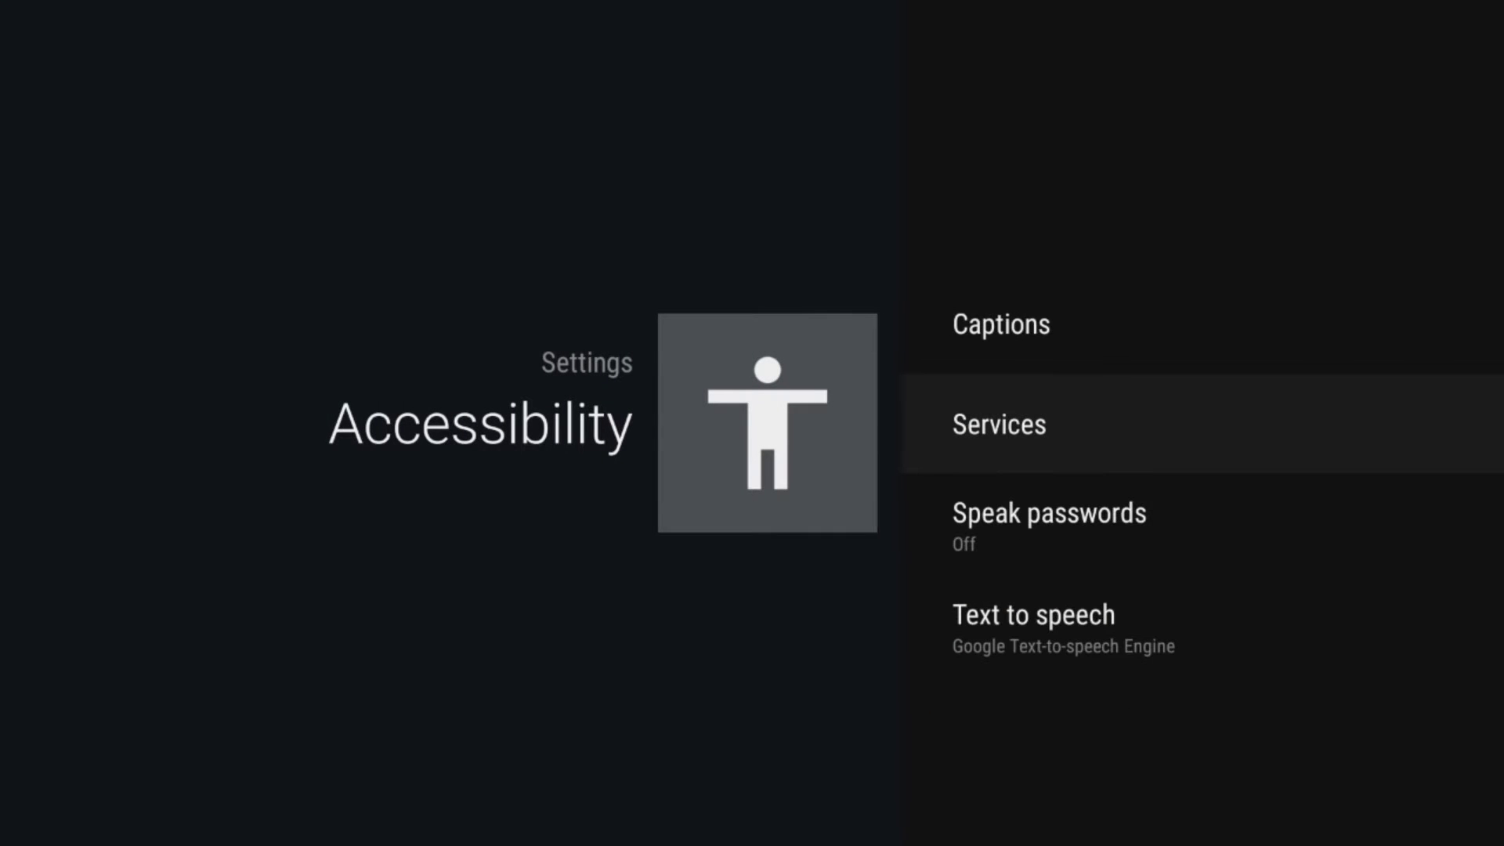
key(Return)
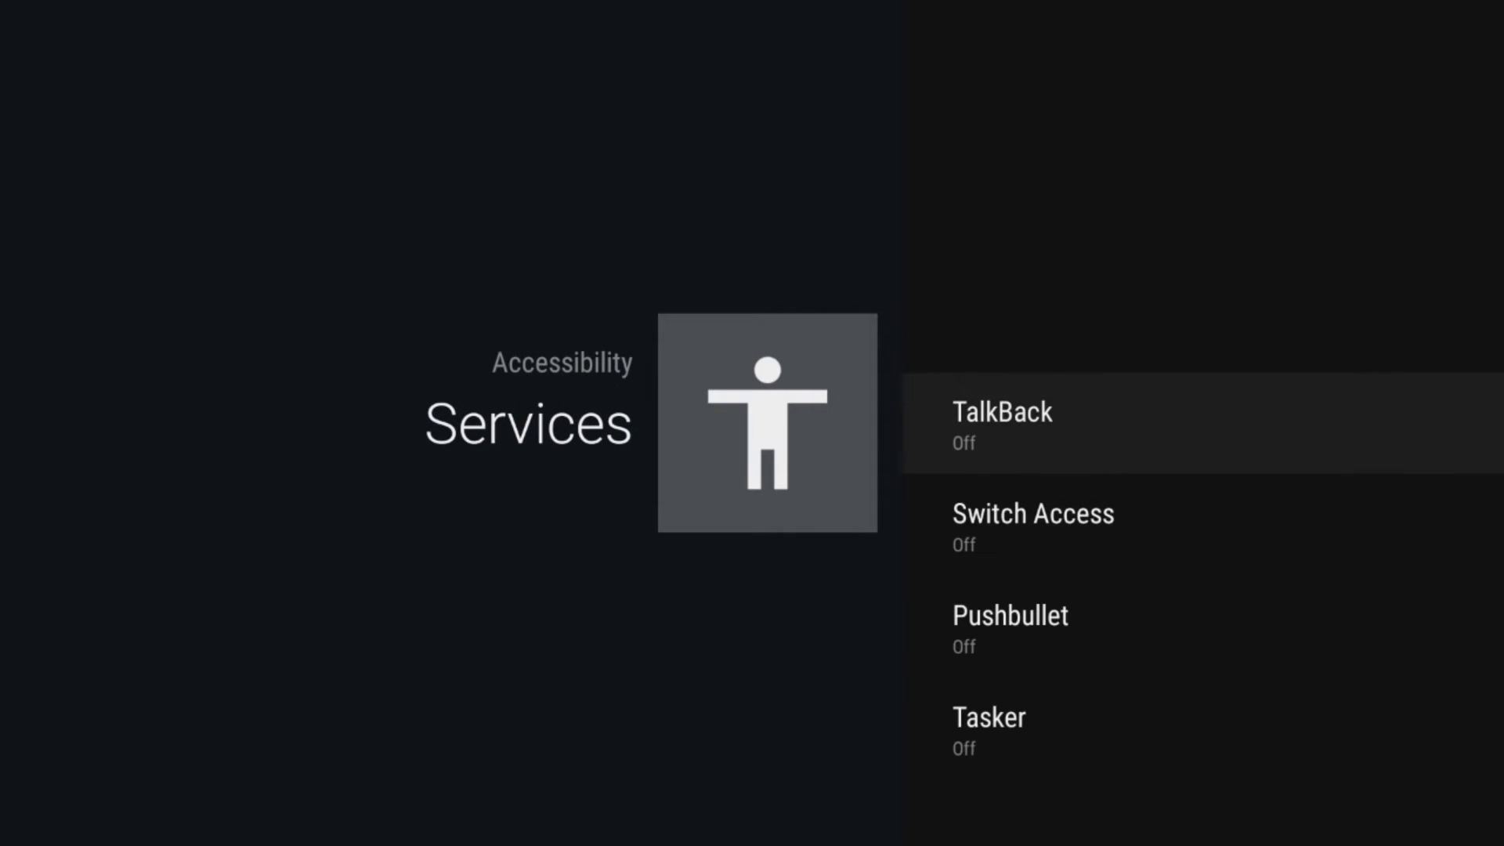
key(Down)
key(Down)
key(Down)
key(Return)
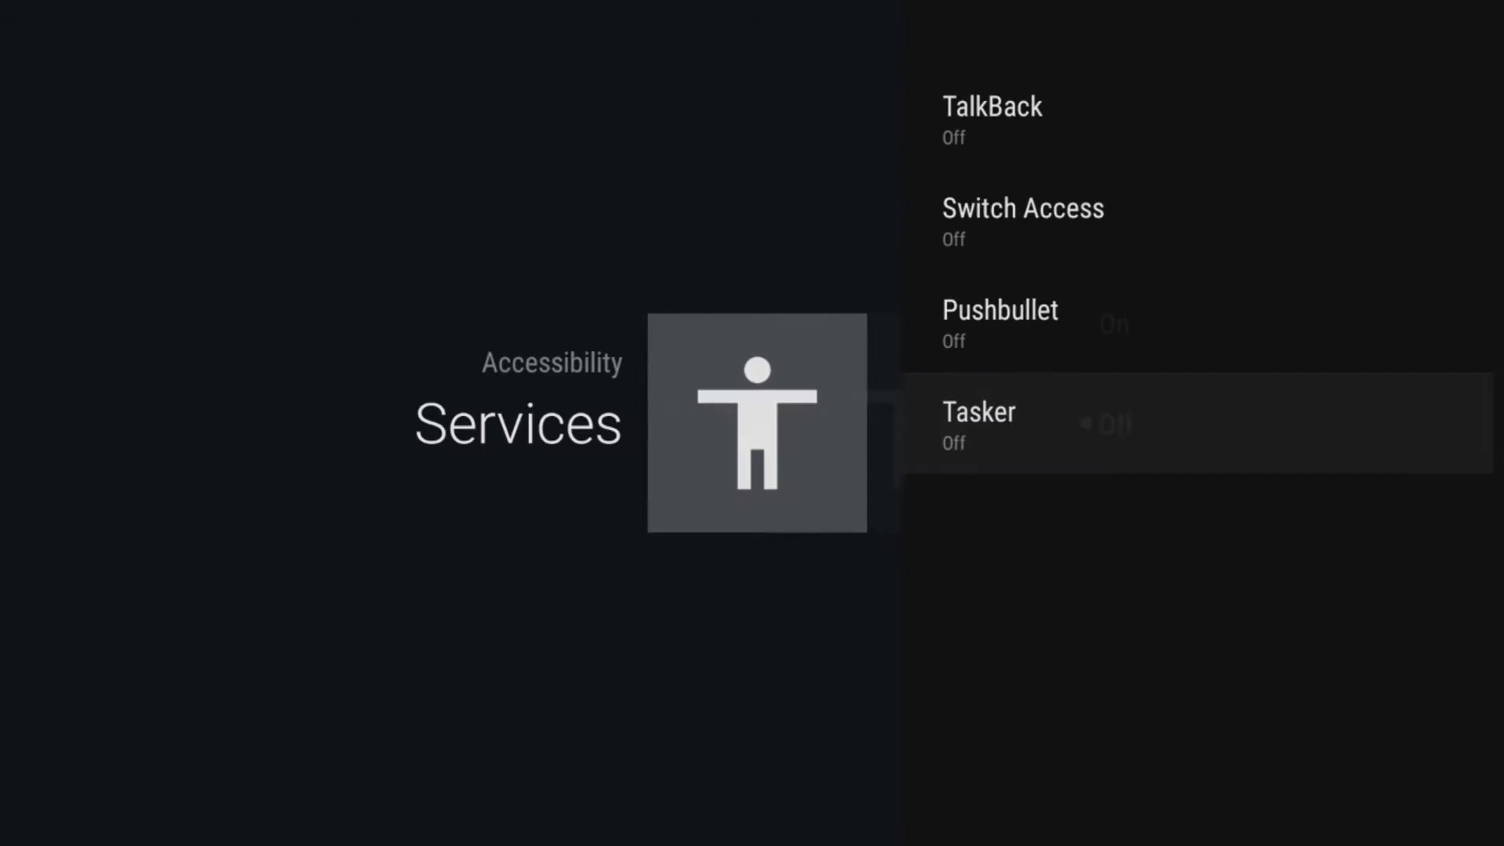
key(Return)
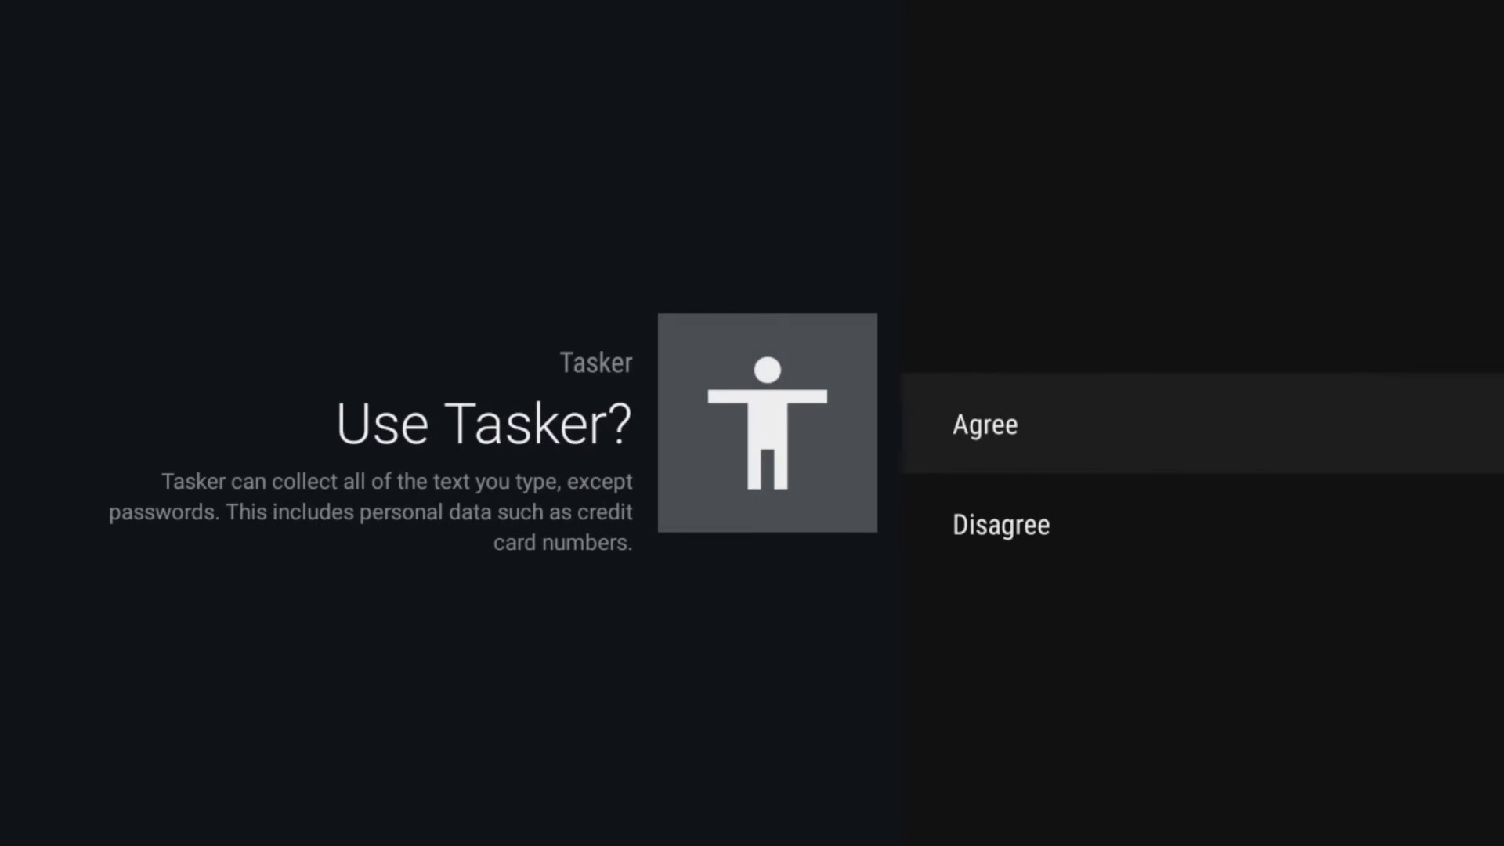
key(Return)
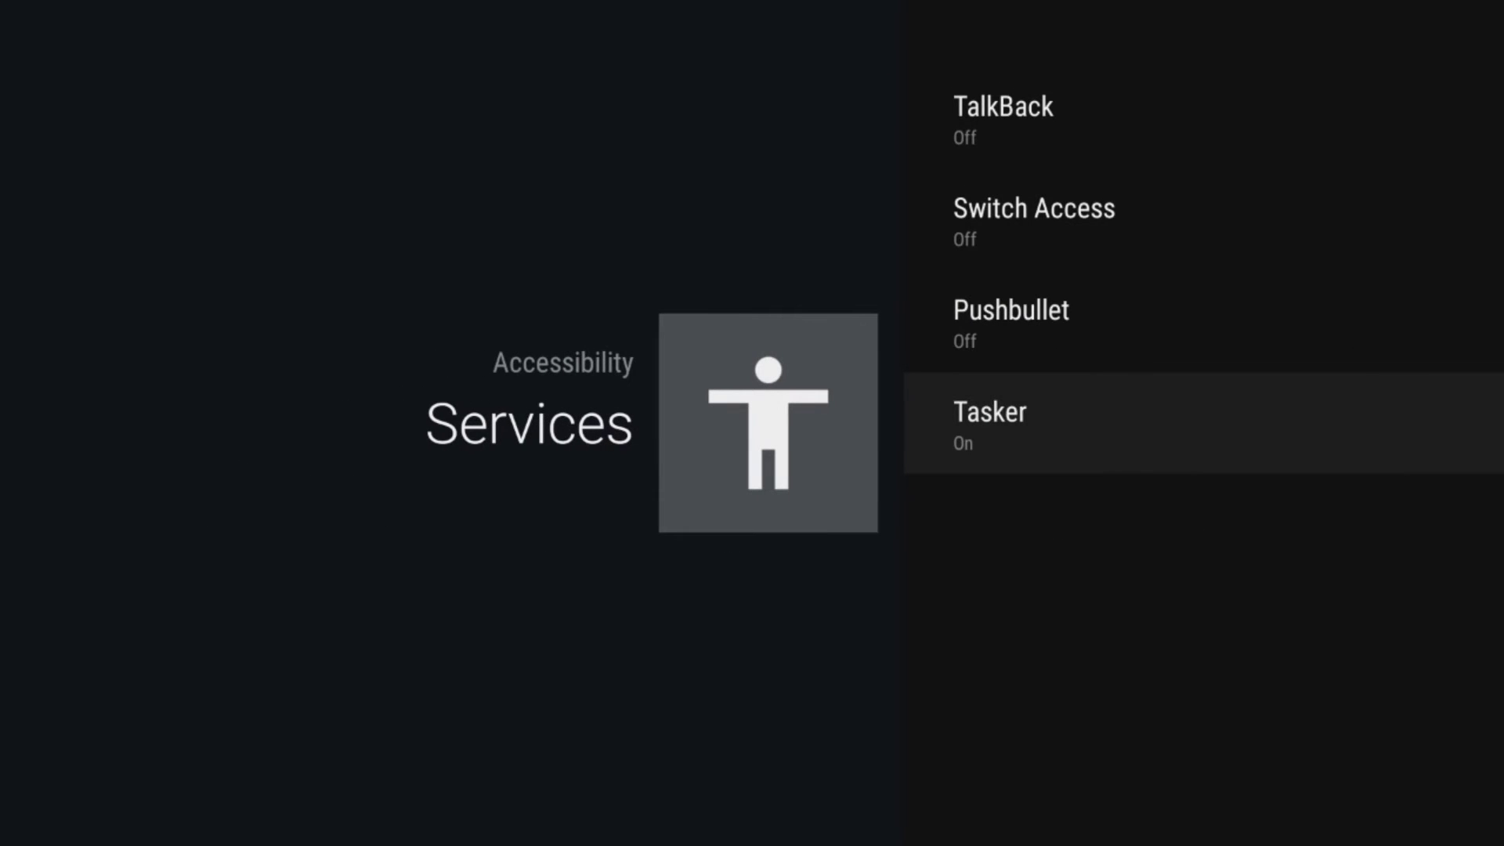
Launch Tasker from its entry in the Apps settings.
key(Escape)
key(Escape)
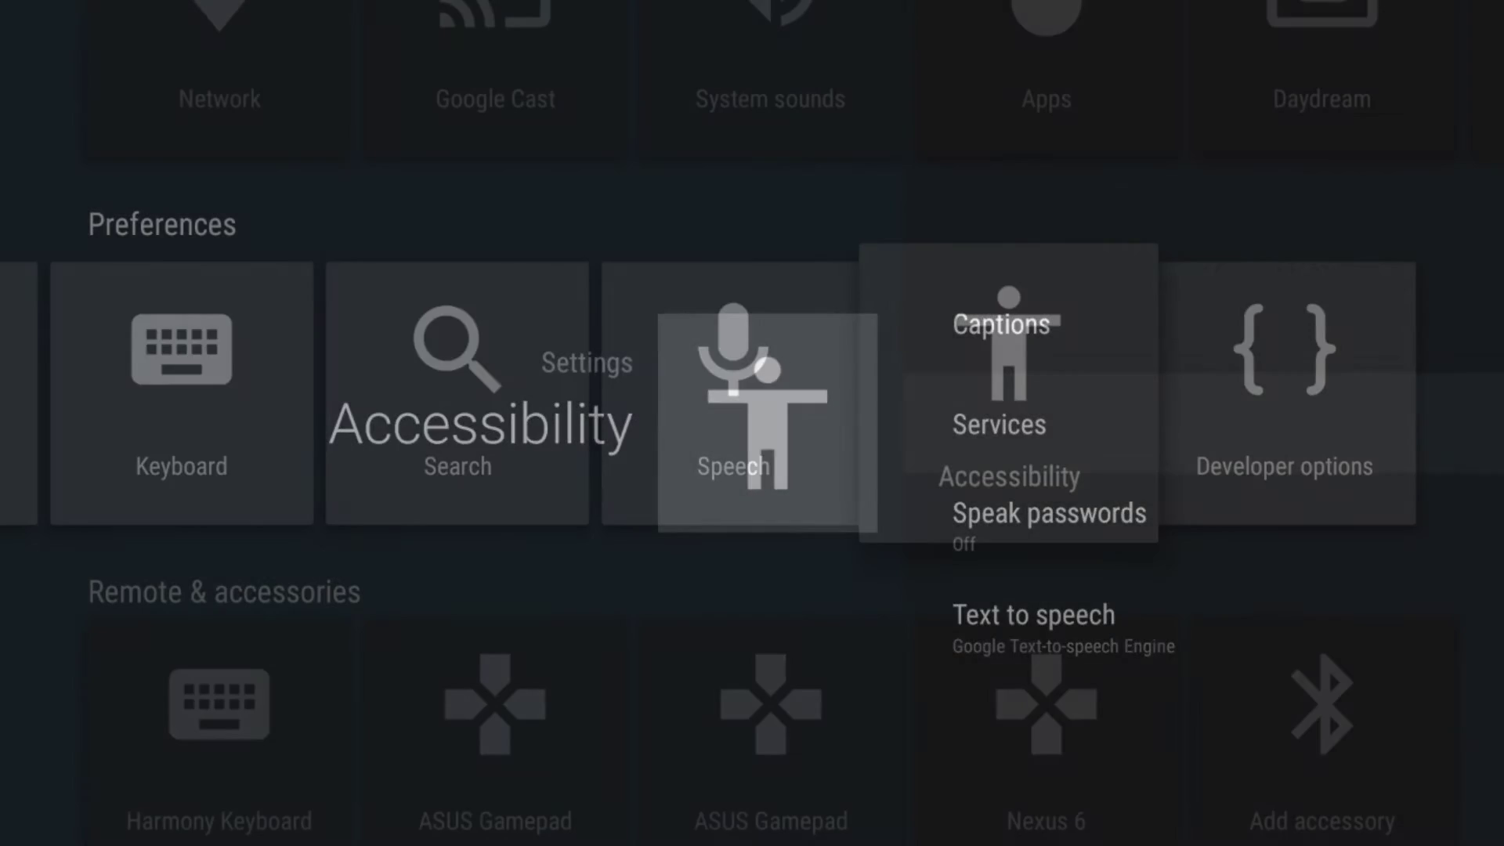
key(Up)
key(Right)
key(Right)
key(Right)
key(Return)
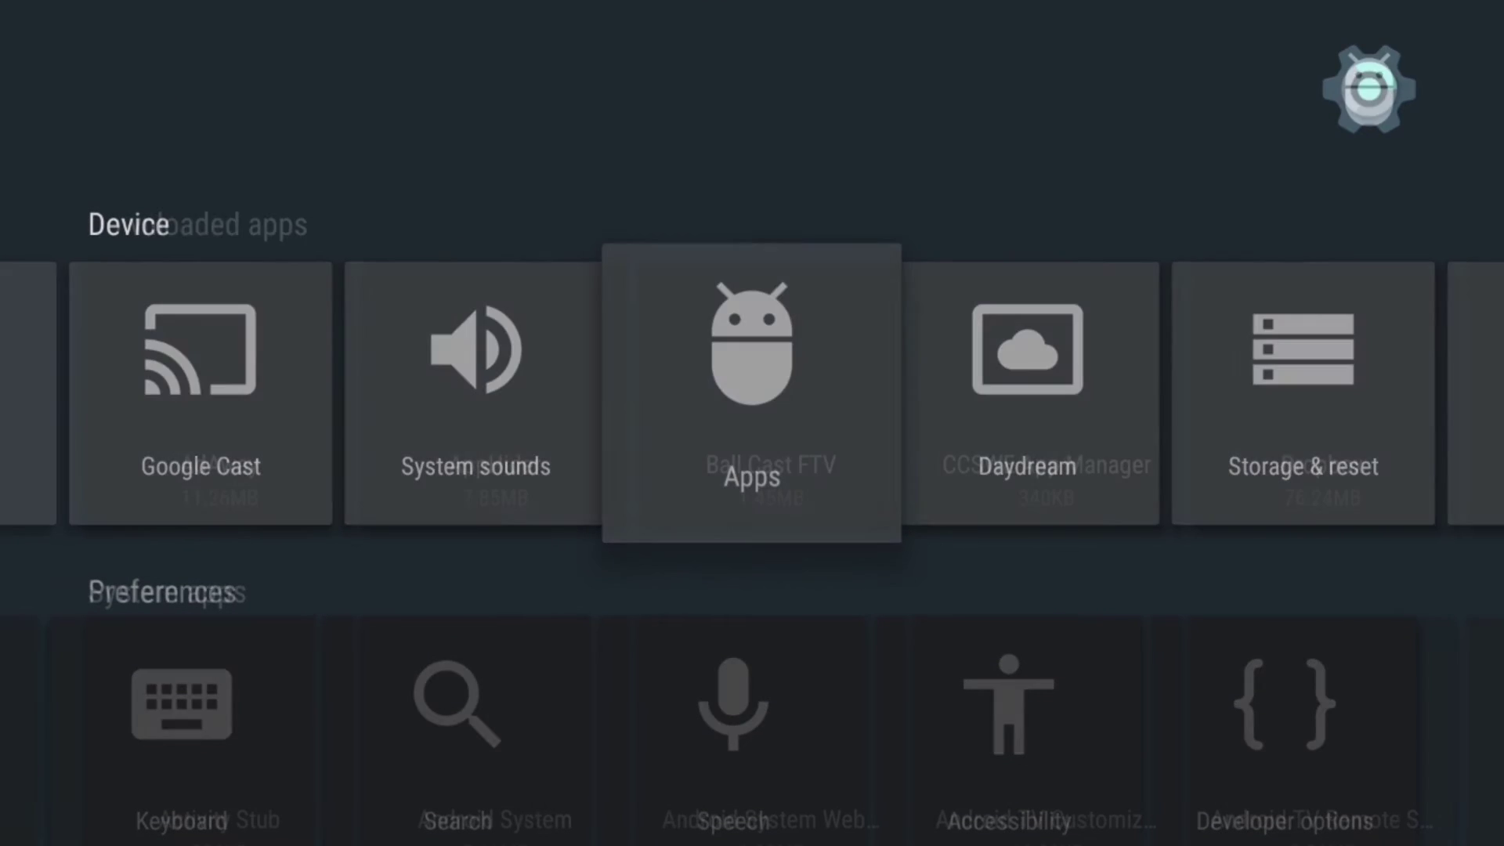
key(Right)
key(Right)
key(Right)
key(Right)
key(Right)
key(Right)
key(Right)
key(Right)
key(Right)
key(Right)
key(Right)
key(Right)
key(Right)
key(Right)
key(Right)
key(Right)
key(Right)
key(Right)
key(Right)
key(Right)
key(Right)
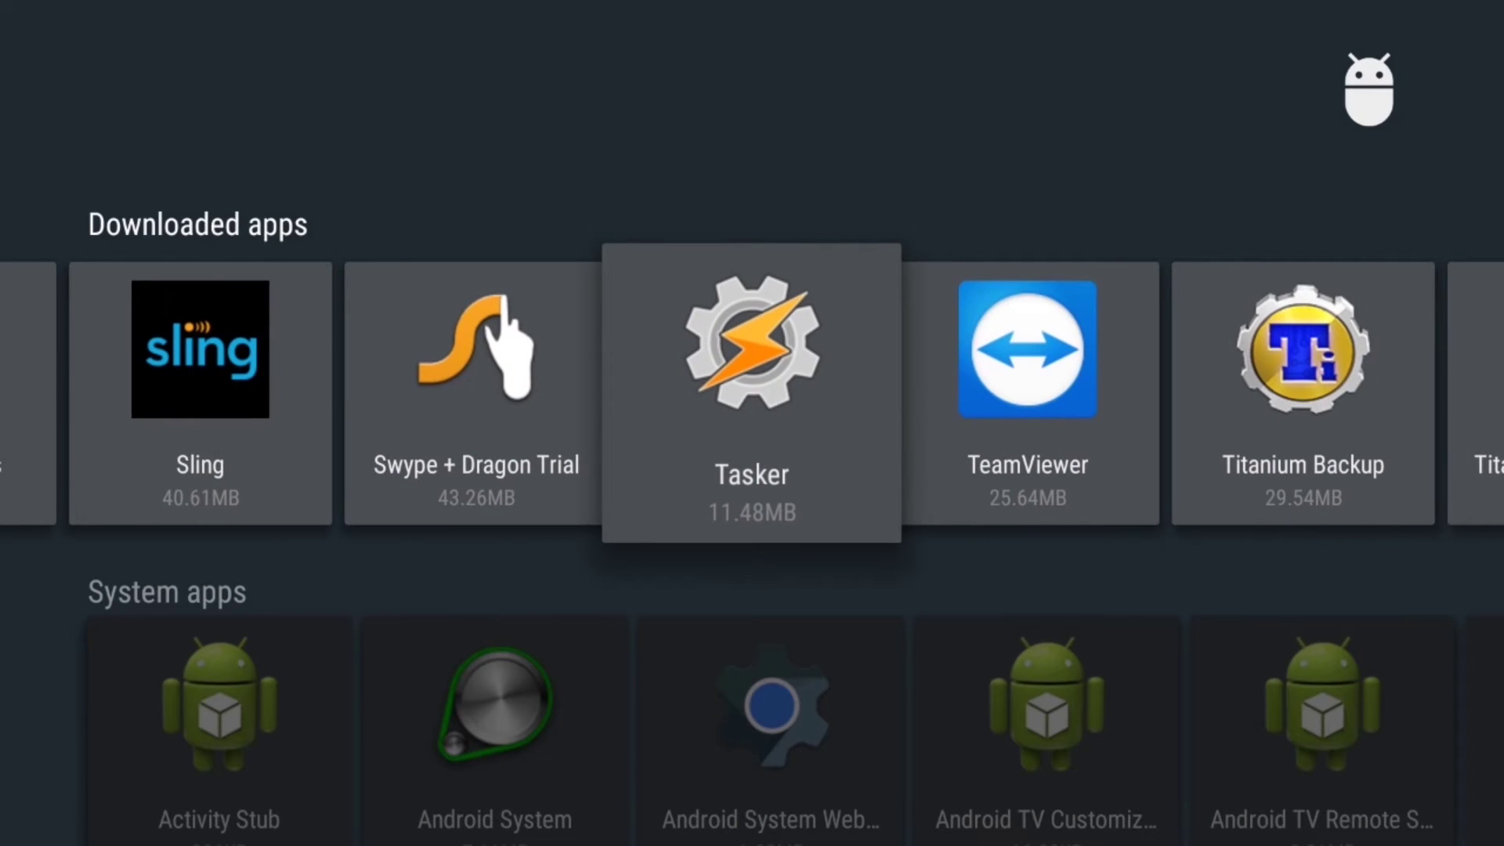
key(Return)
key(Return)
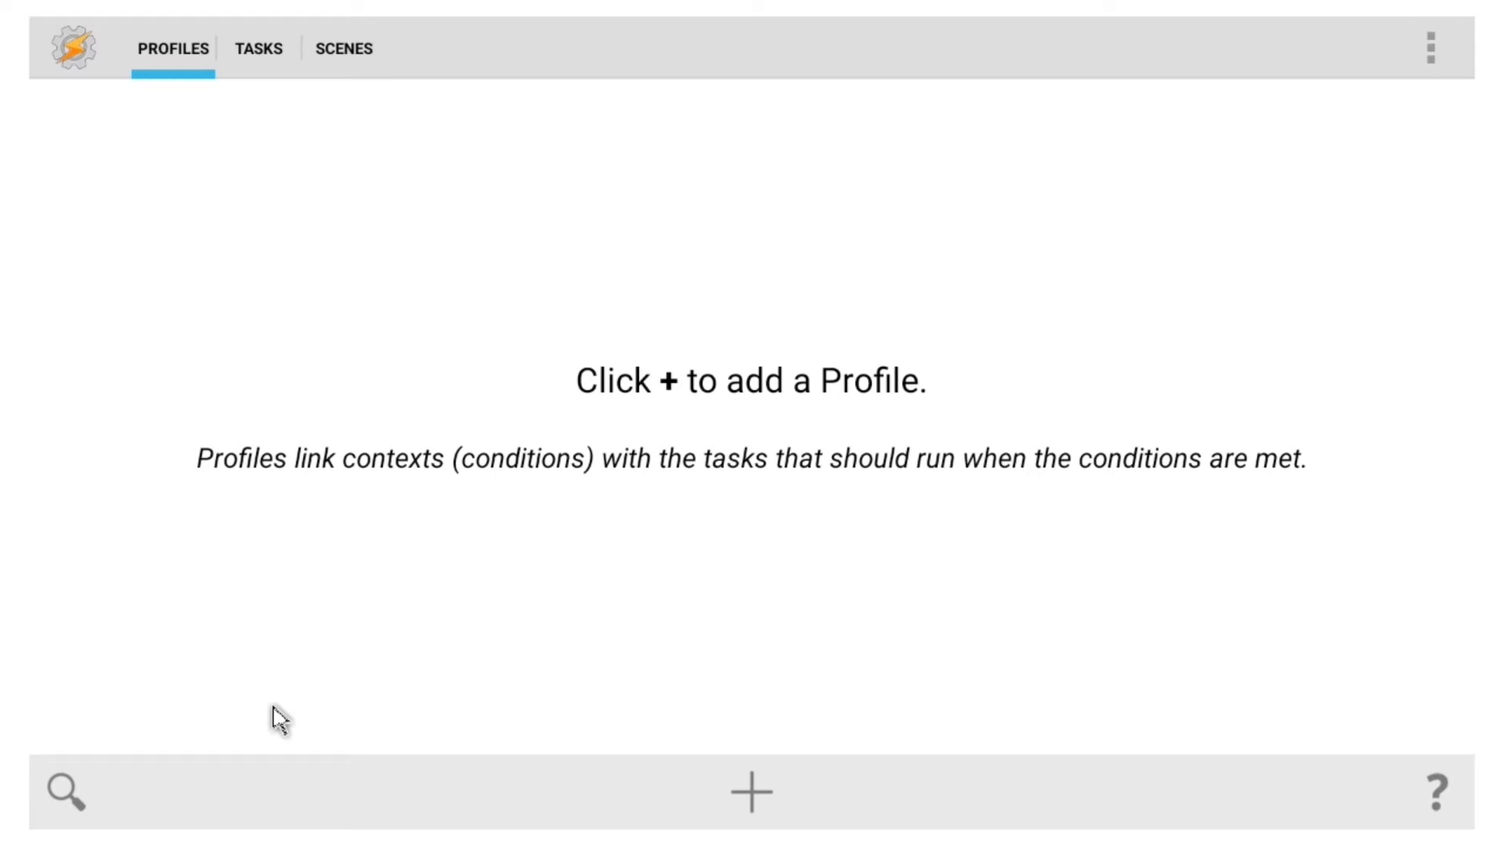
Add an Application profile triggered by Home Screen and start a new unnamed task for it.
click(752, 793)
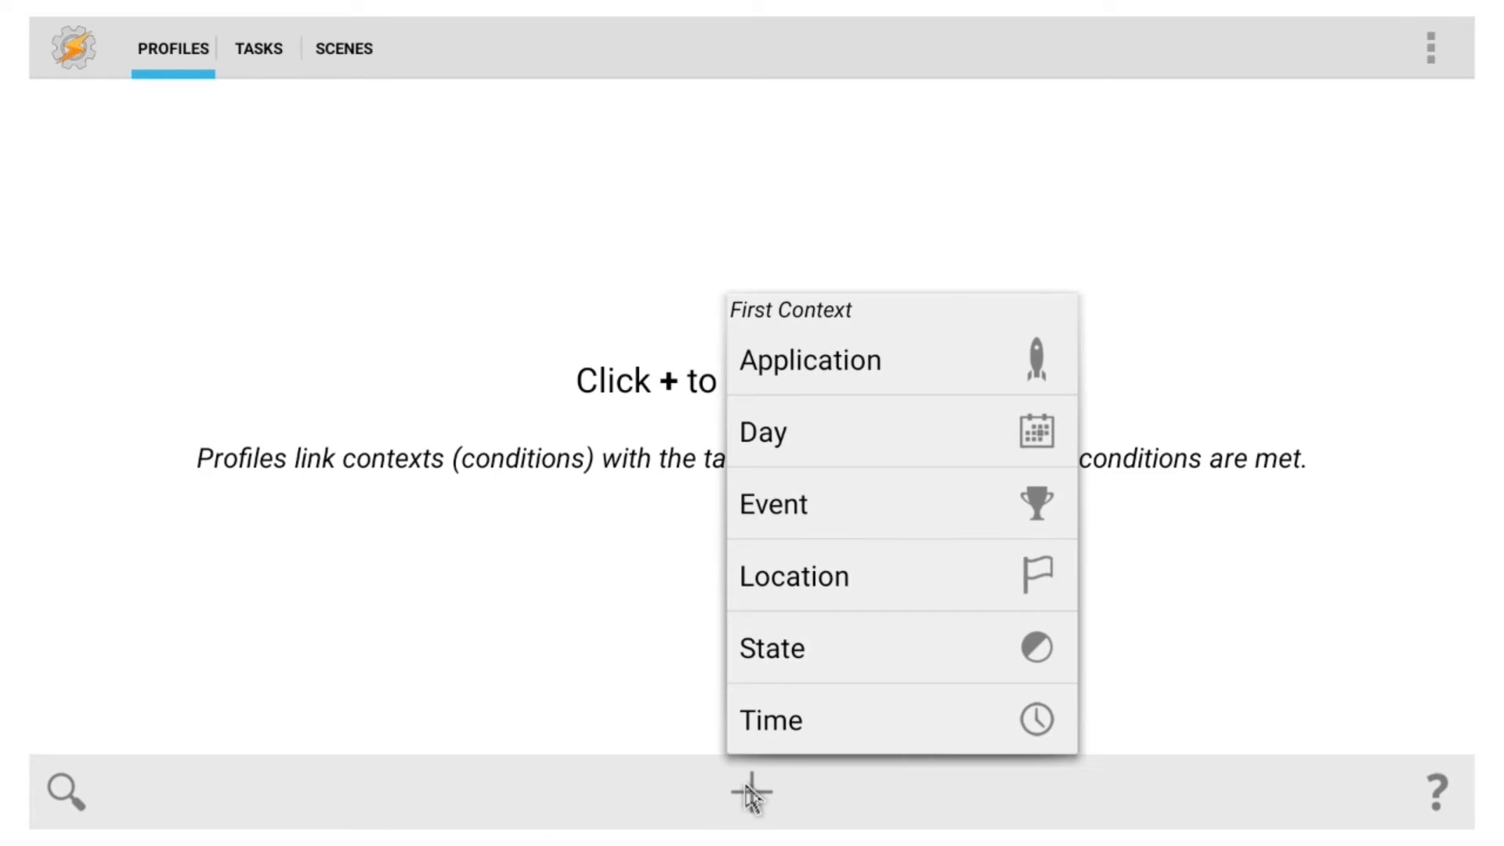
click(866, 378)
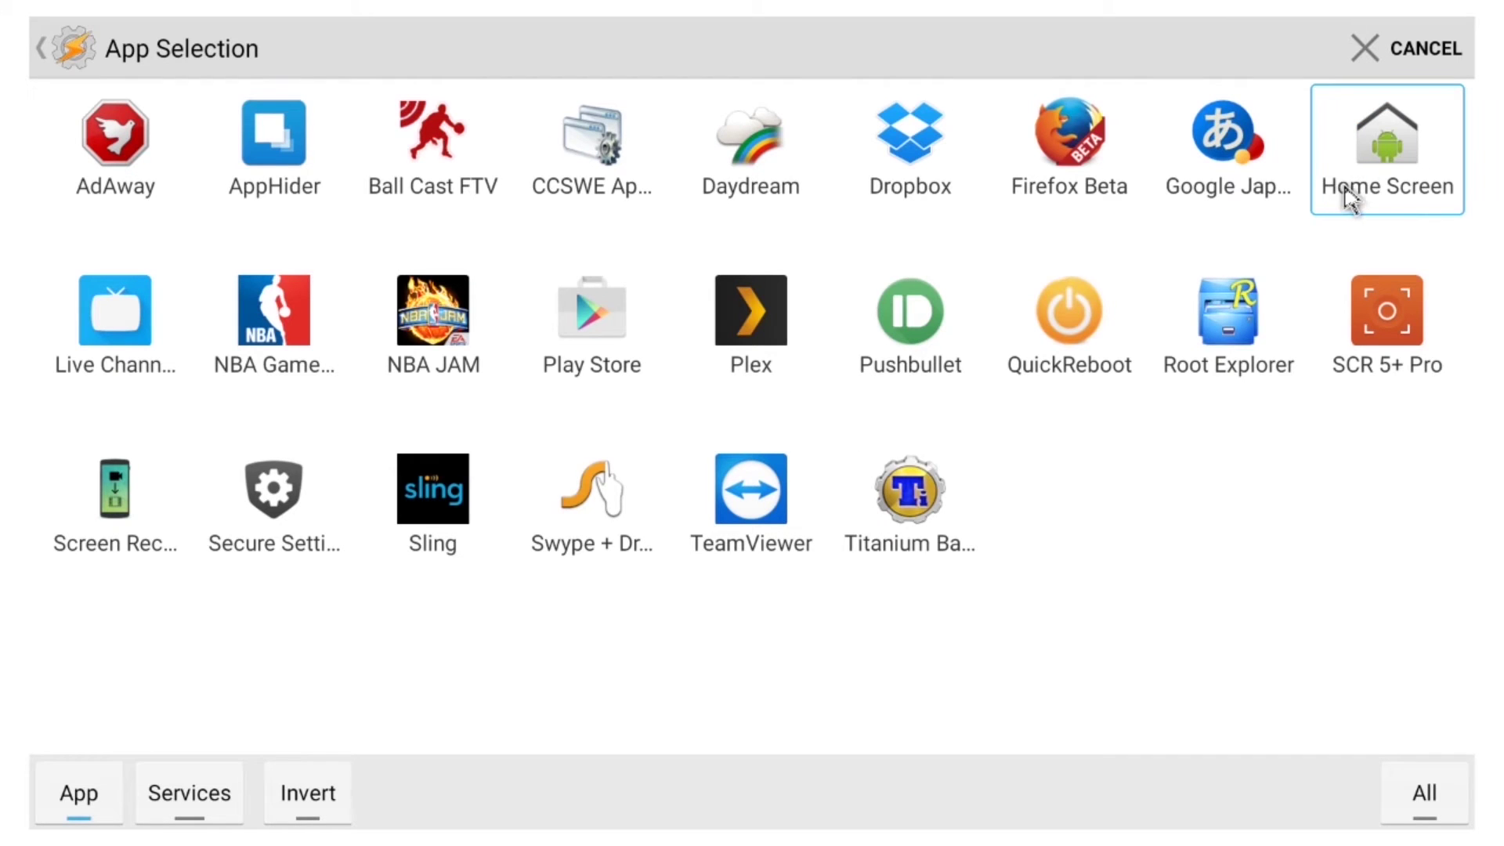
click(1348, 198)
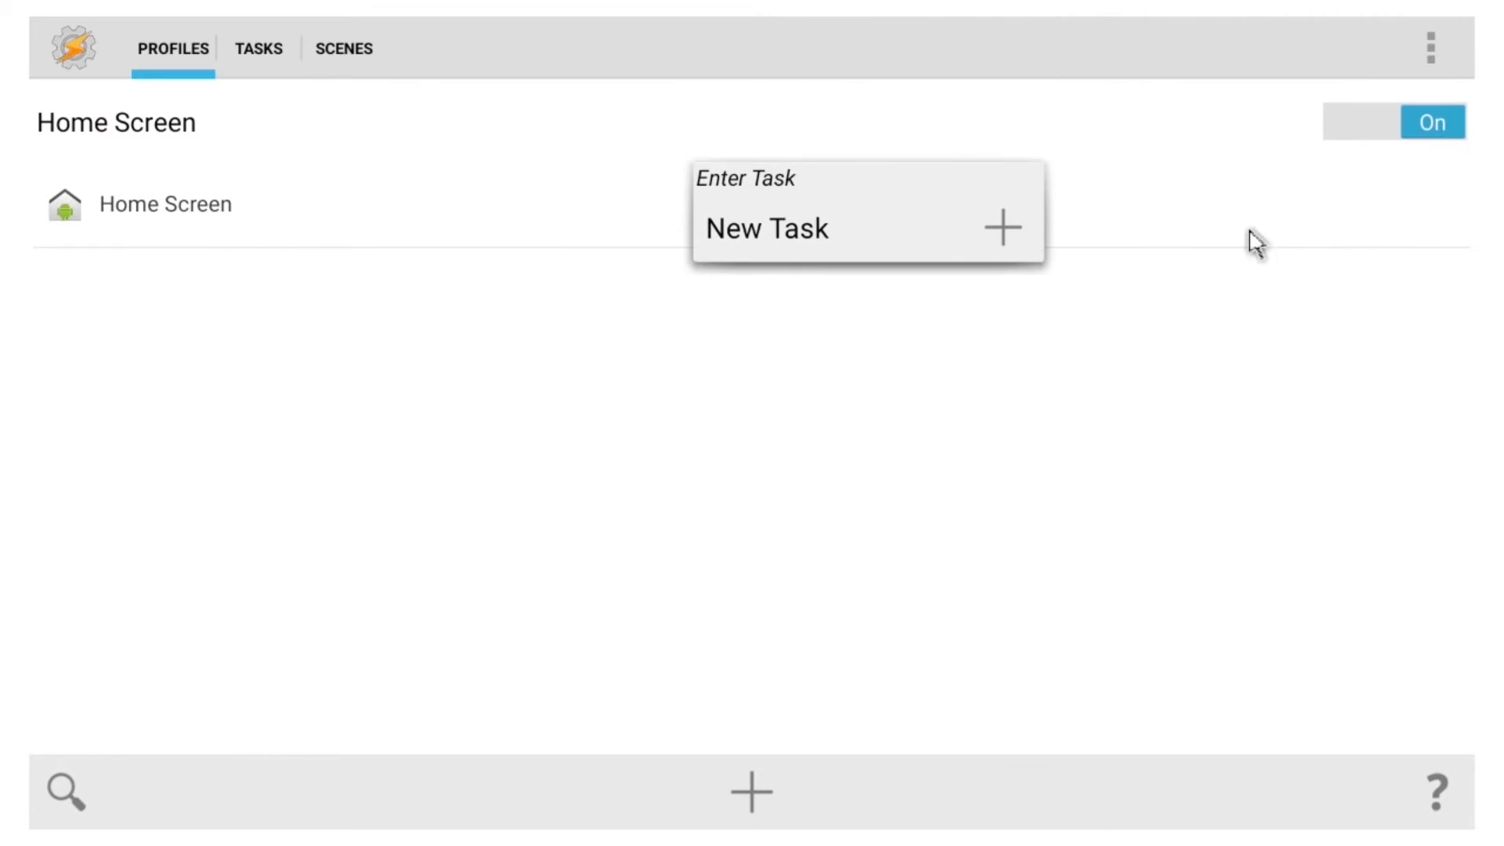
click(1026, 241)
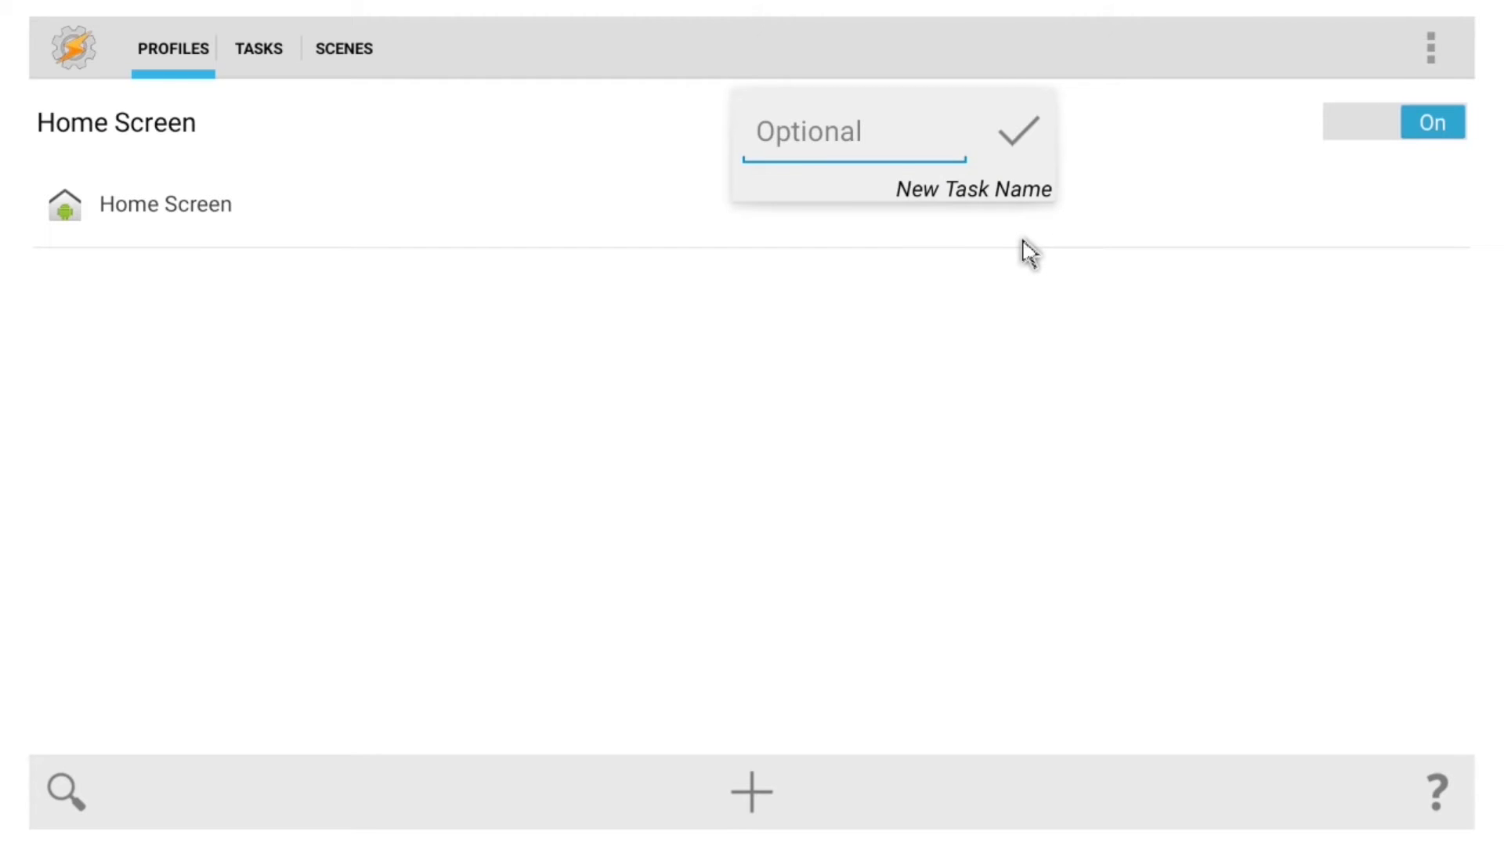
click(1020, 141)
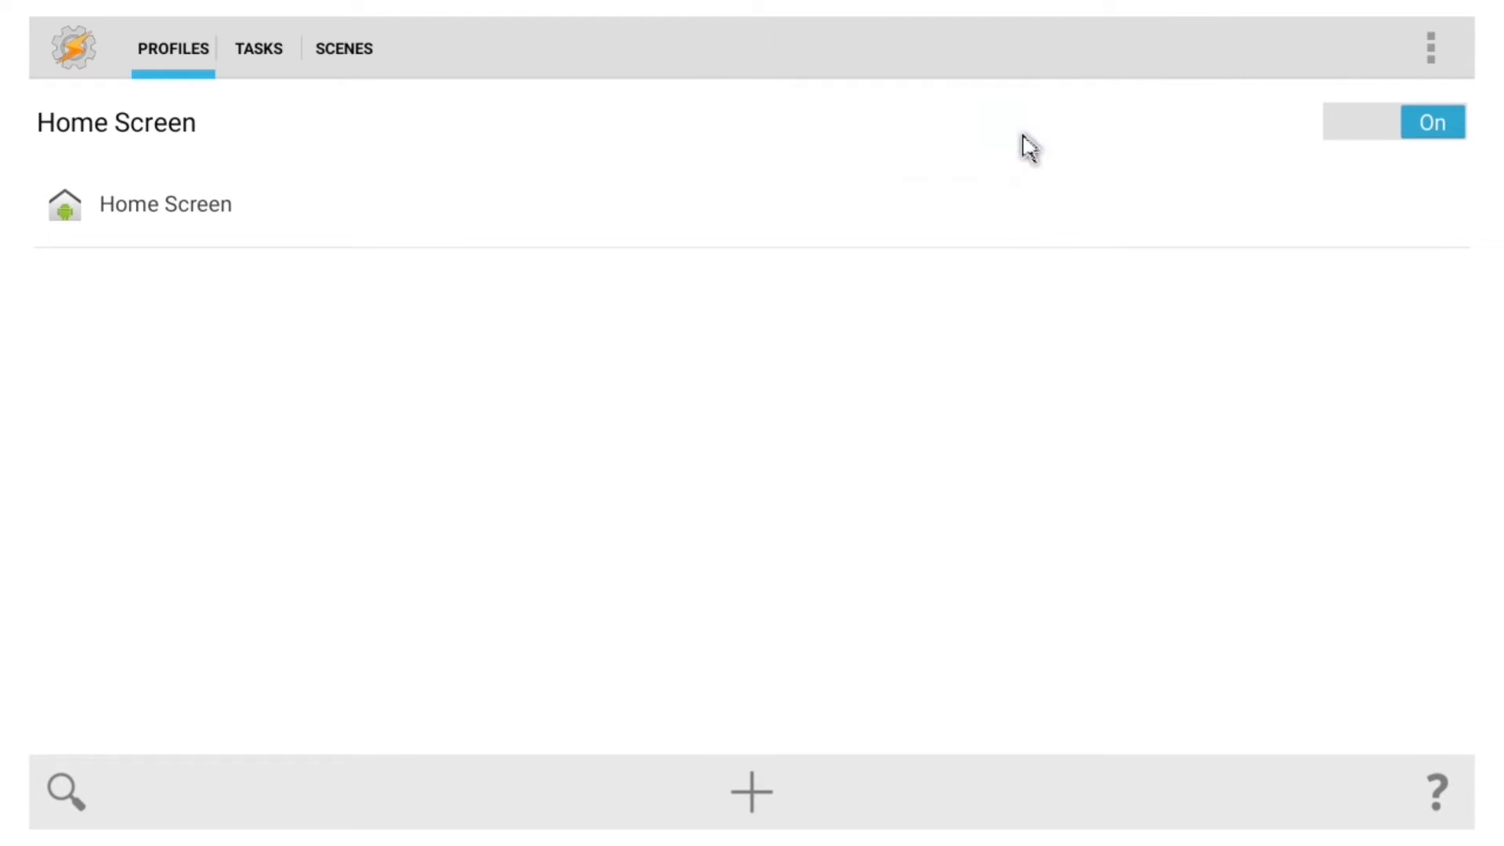
Add a Variable Set action assigning 1 to %VARIABLE and save back to Profiles.
click(750, 791)
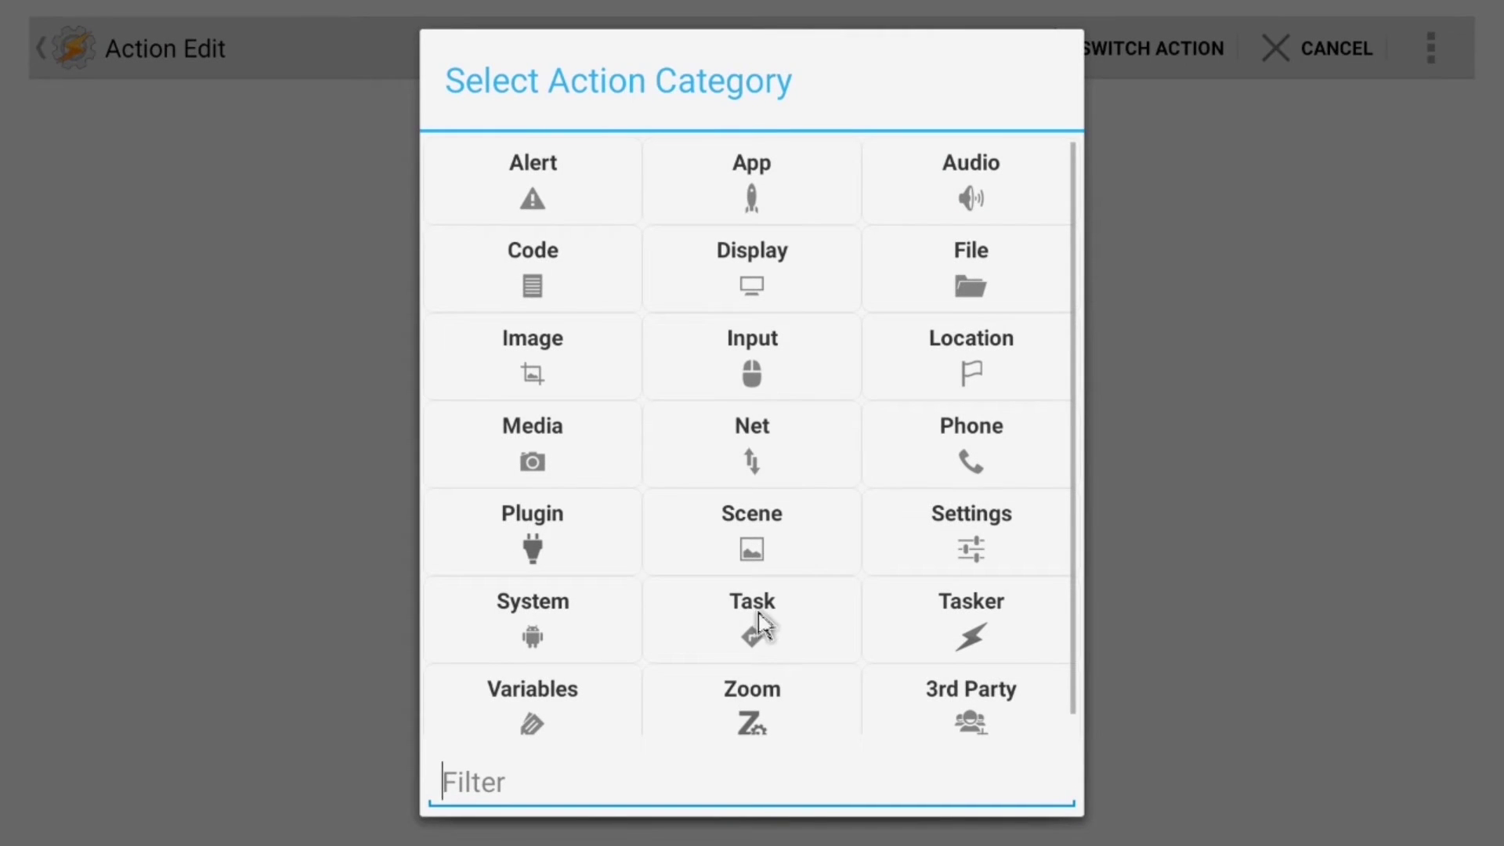
click(566, 730)
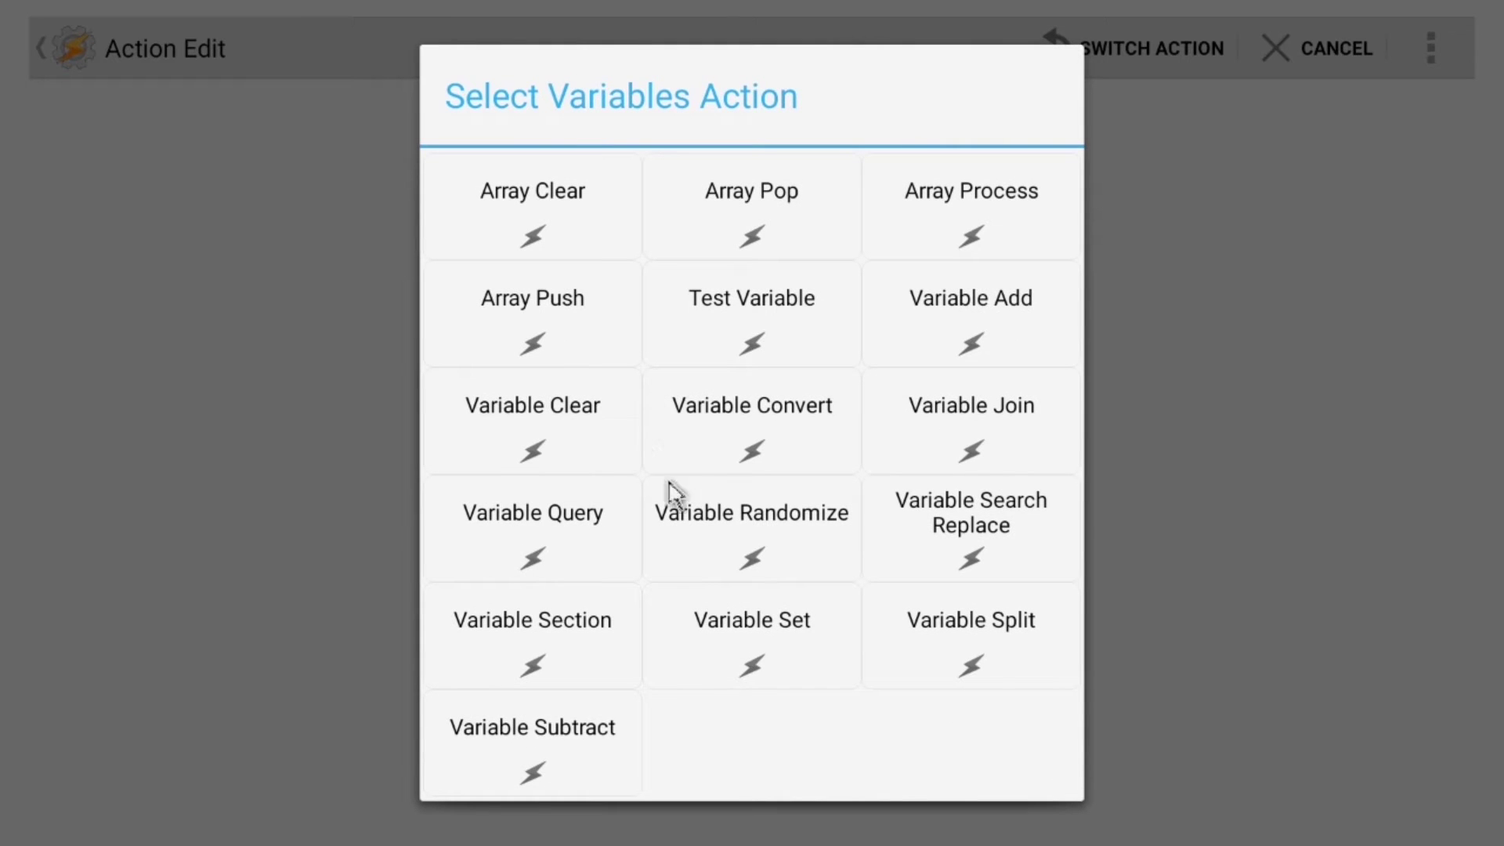
click(680, 680)
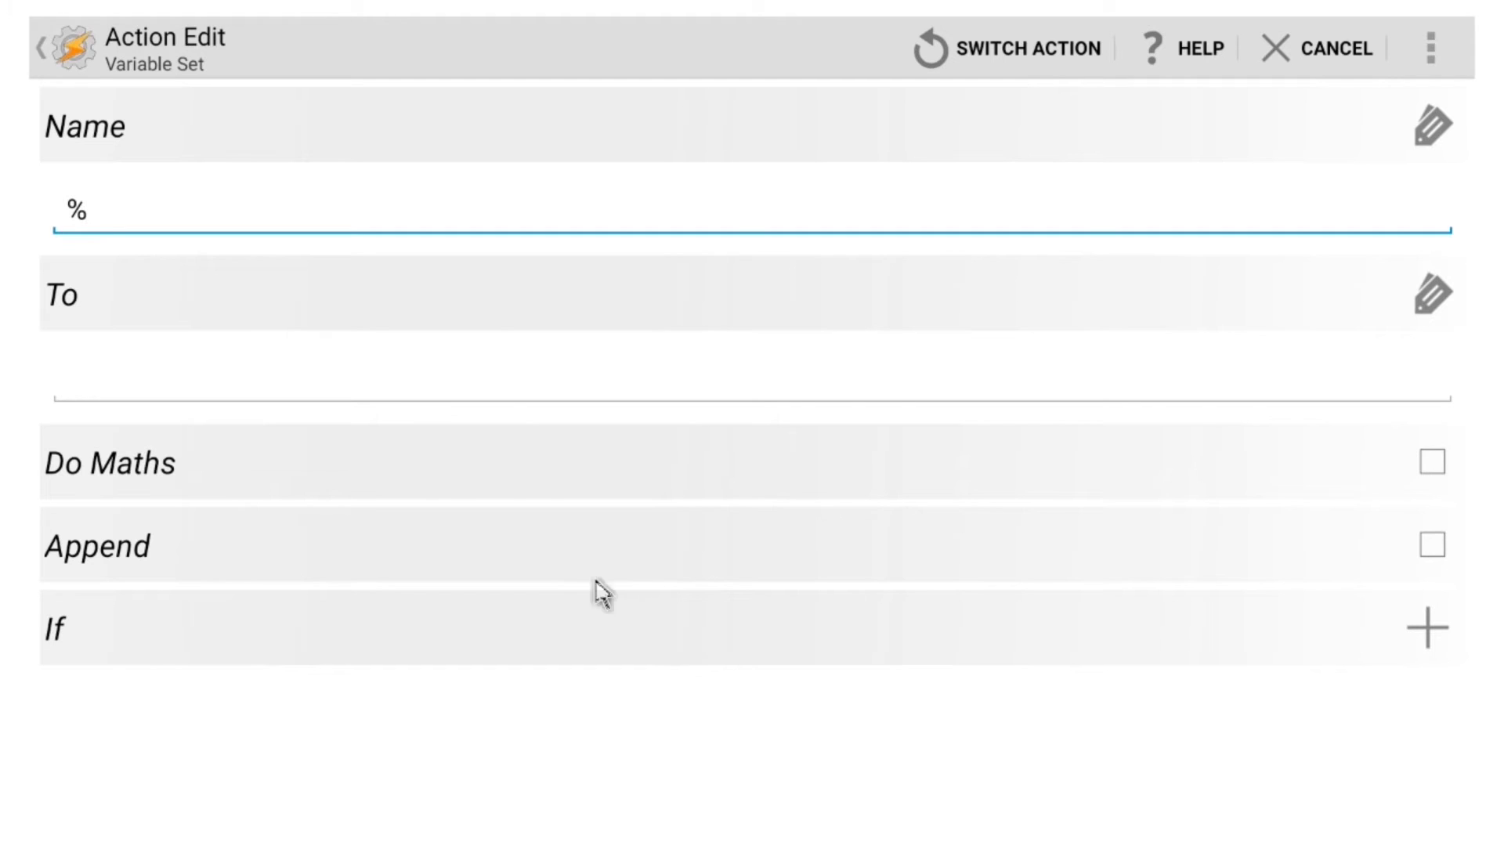
click(554, 228)
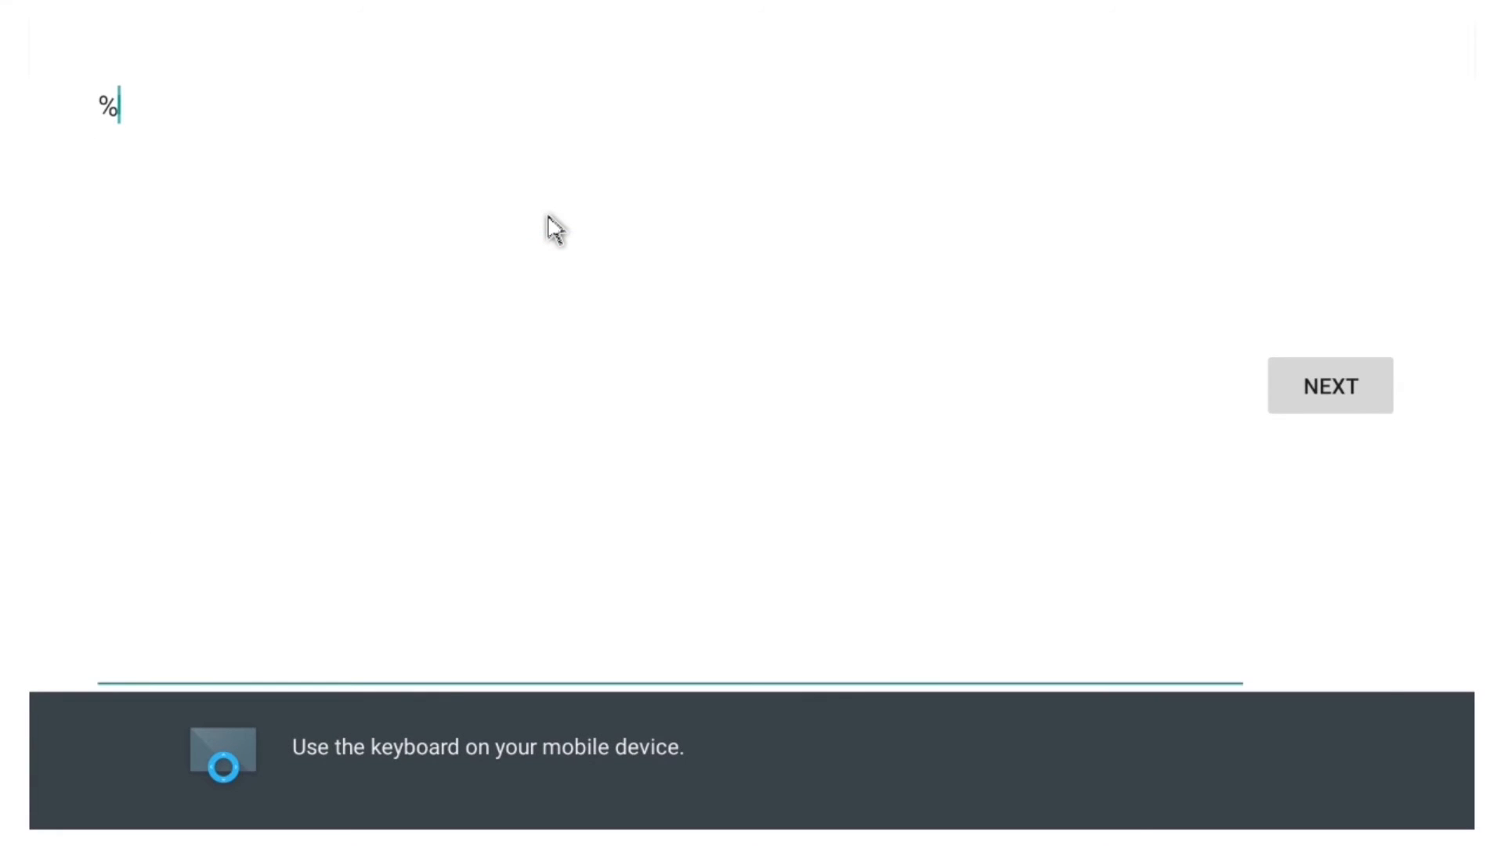
text(VARIABLE)
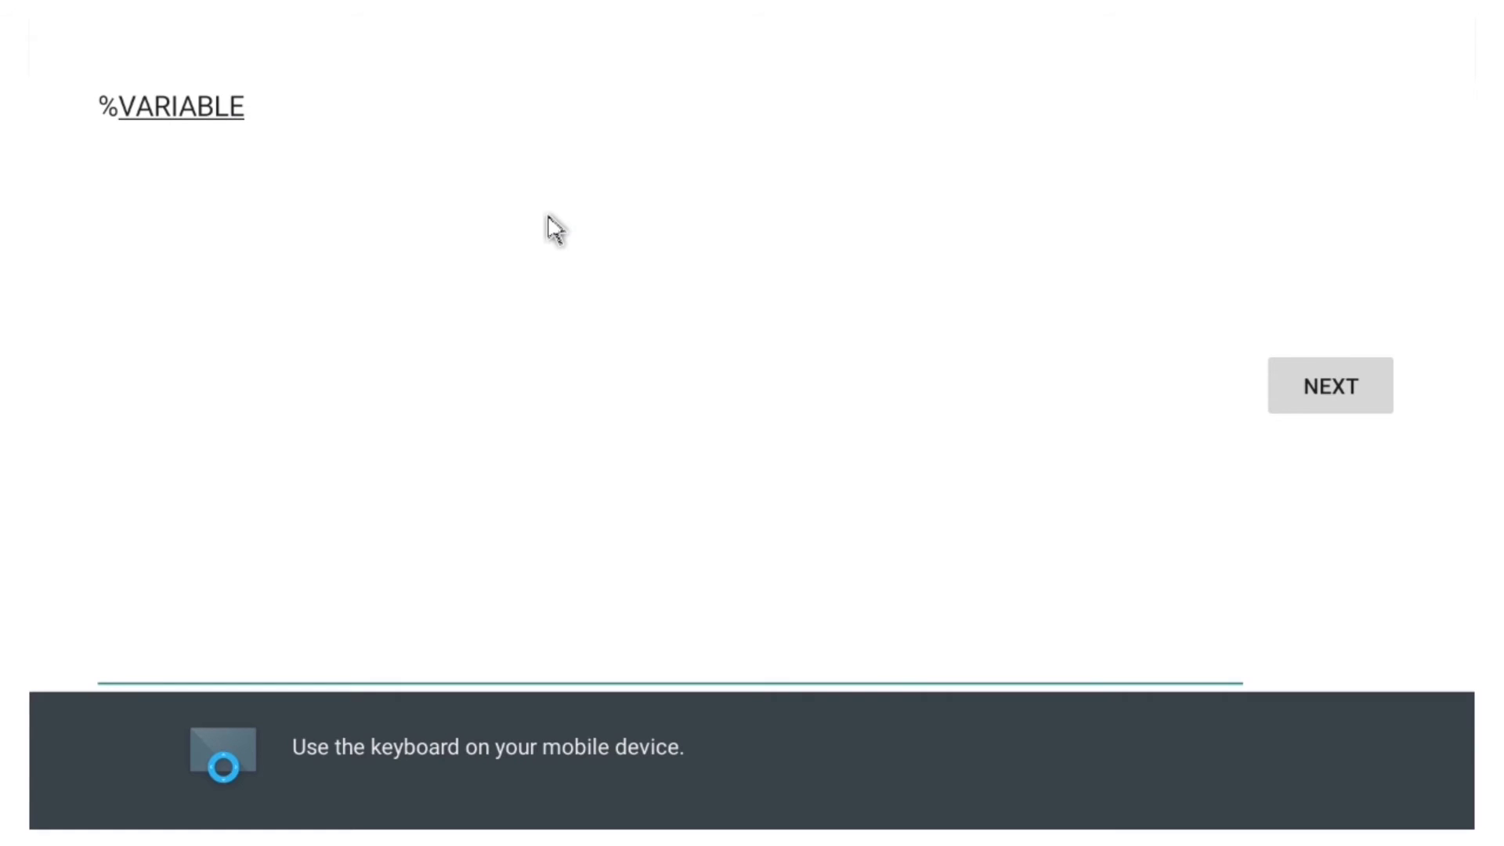
click(1382, 385)
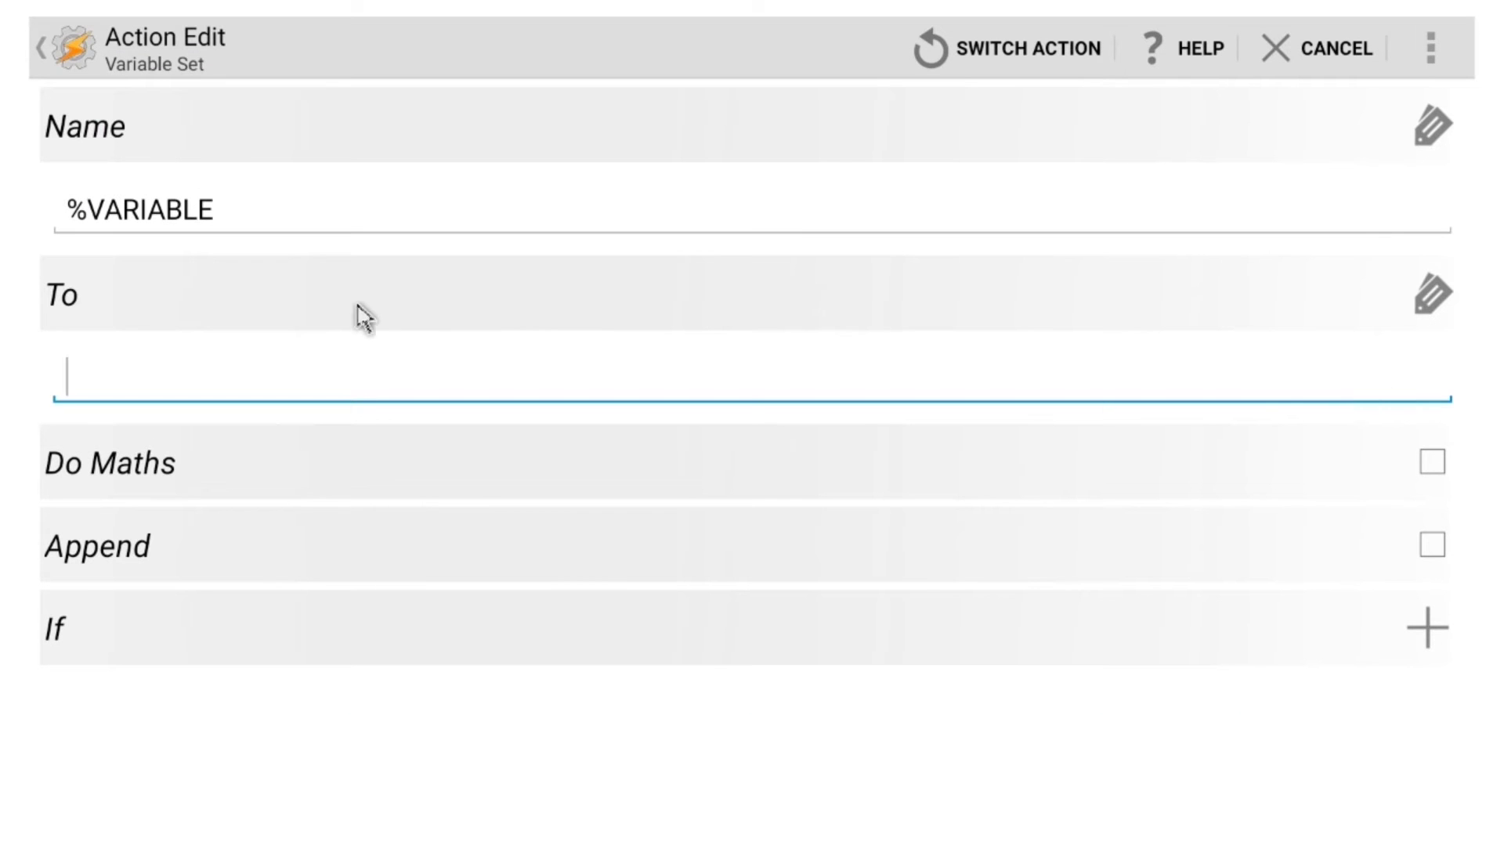
click(337, 382)
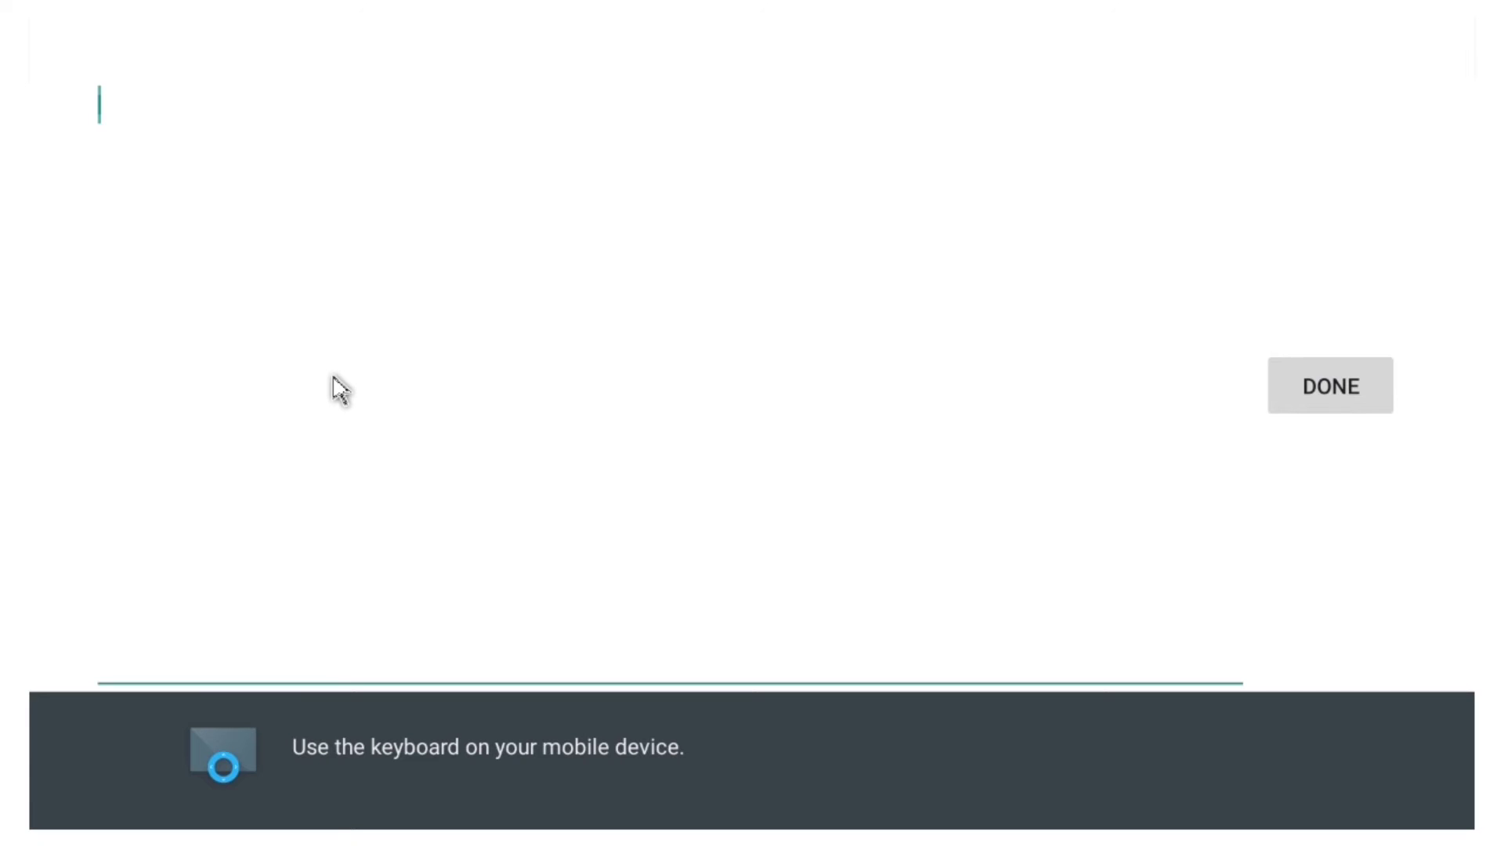
text(1)
click(1306, 386)
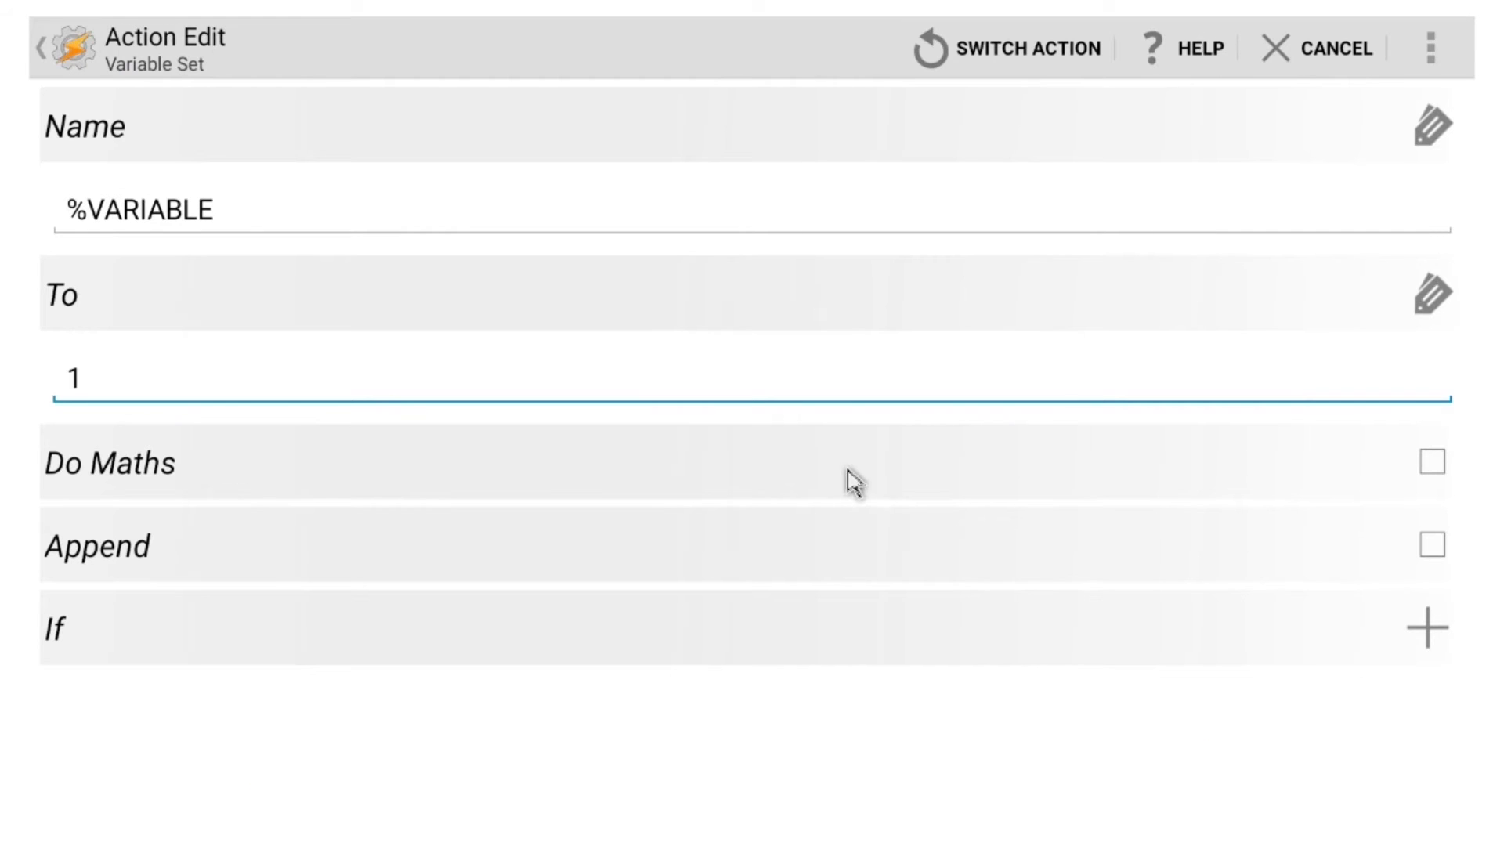
key(Escape)
key(Escape)
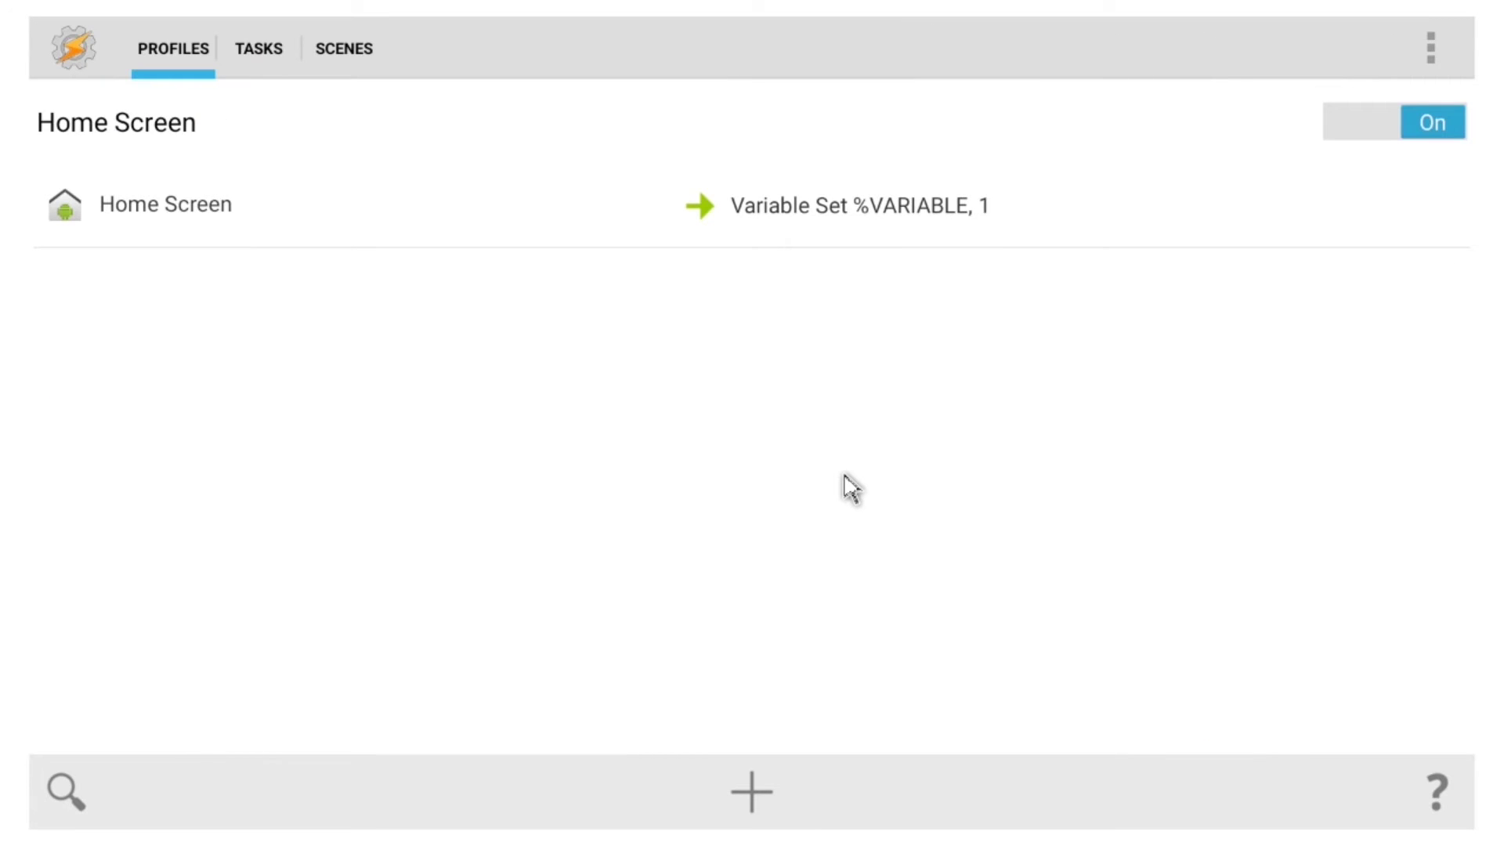
Add a new unnamed exit task to the Home Screen profile.
click(943, 202)
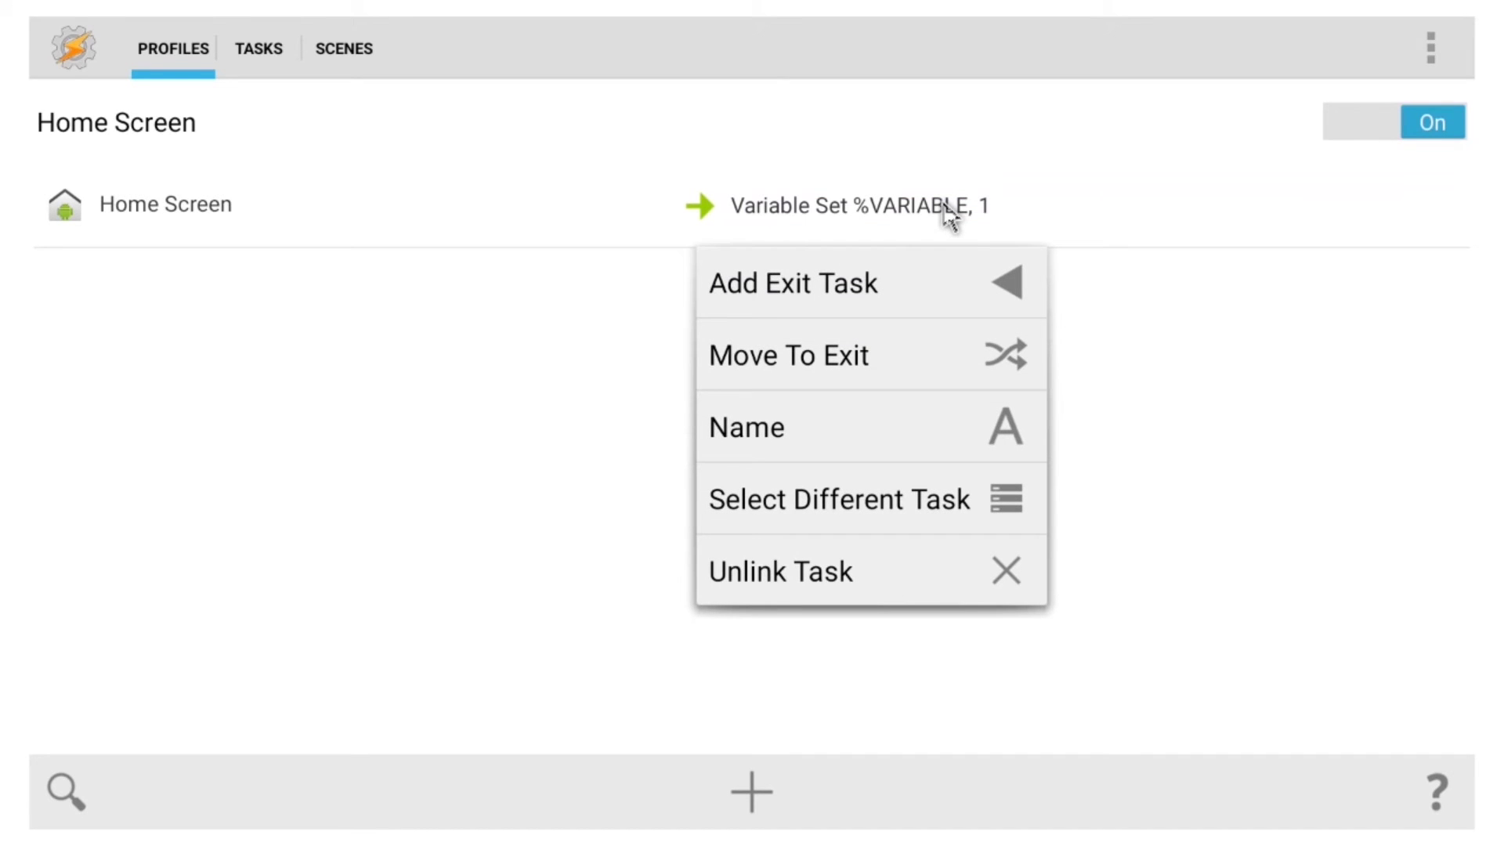
click(924, 296)
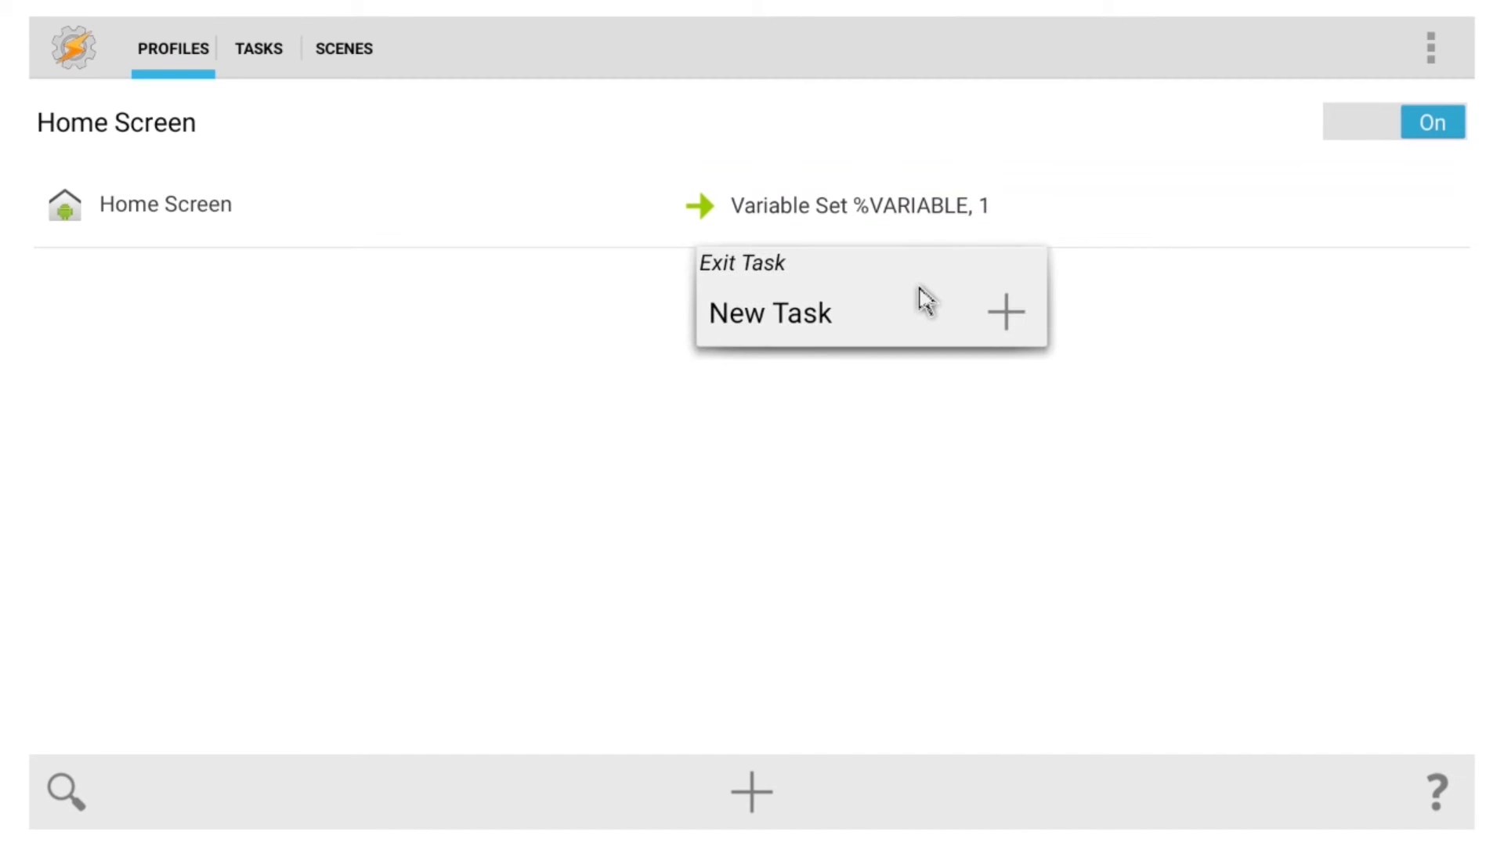
click(1005, 310)
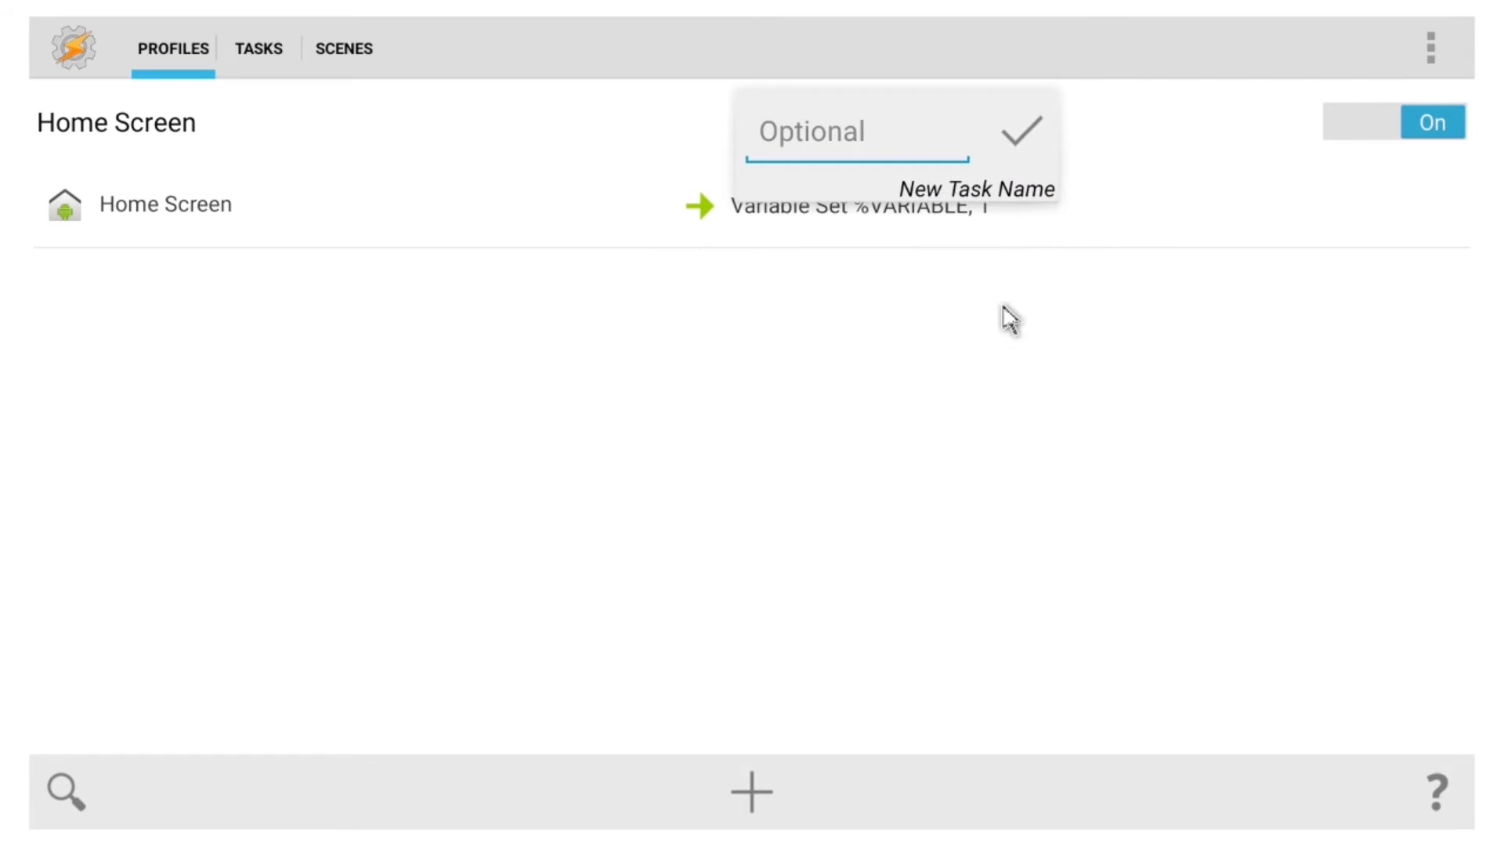
click(1022, 137)
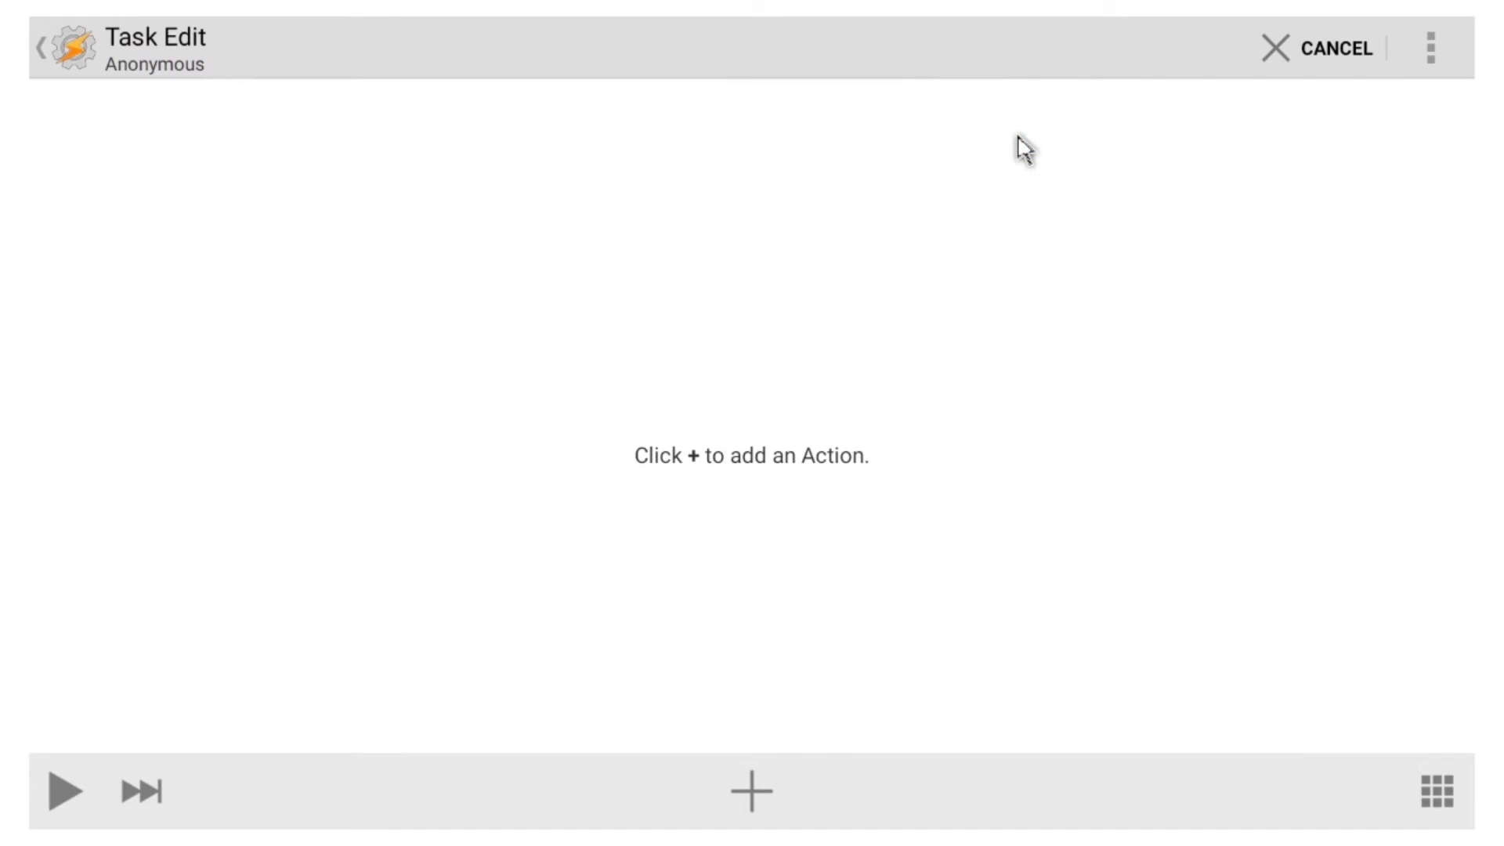
Give the exit task a Variable Set action putting %VARIABLE to 0, and save it.
click(761, 799)
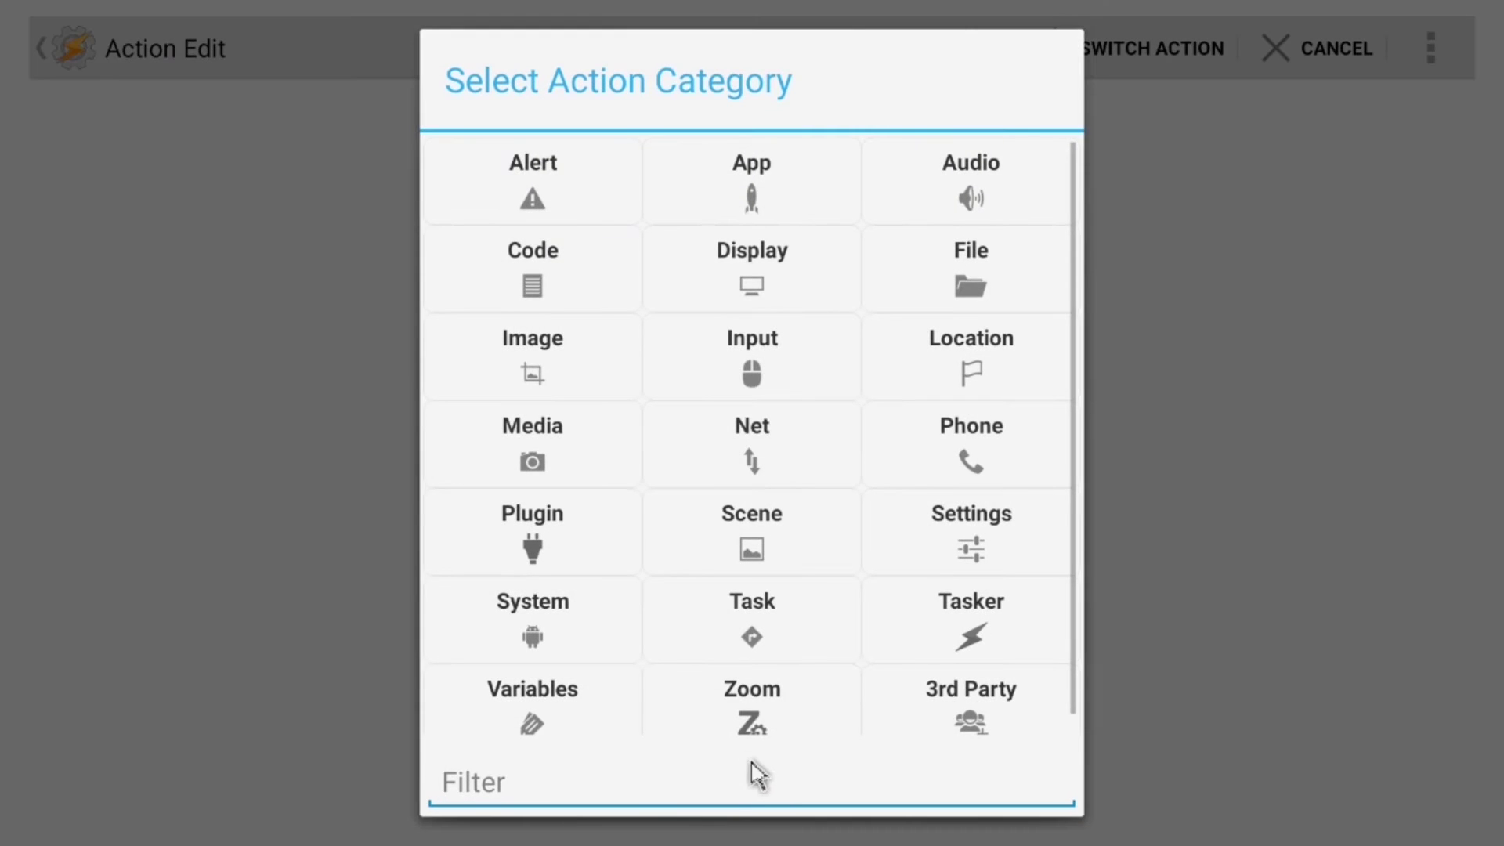
click(570, 713)
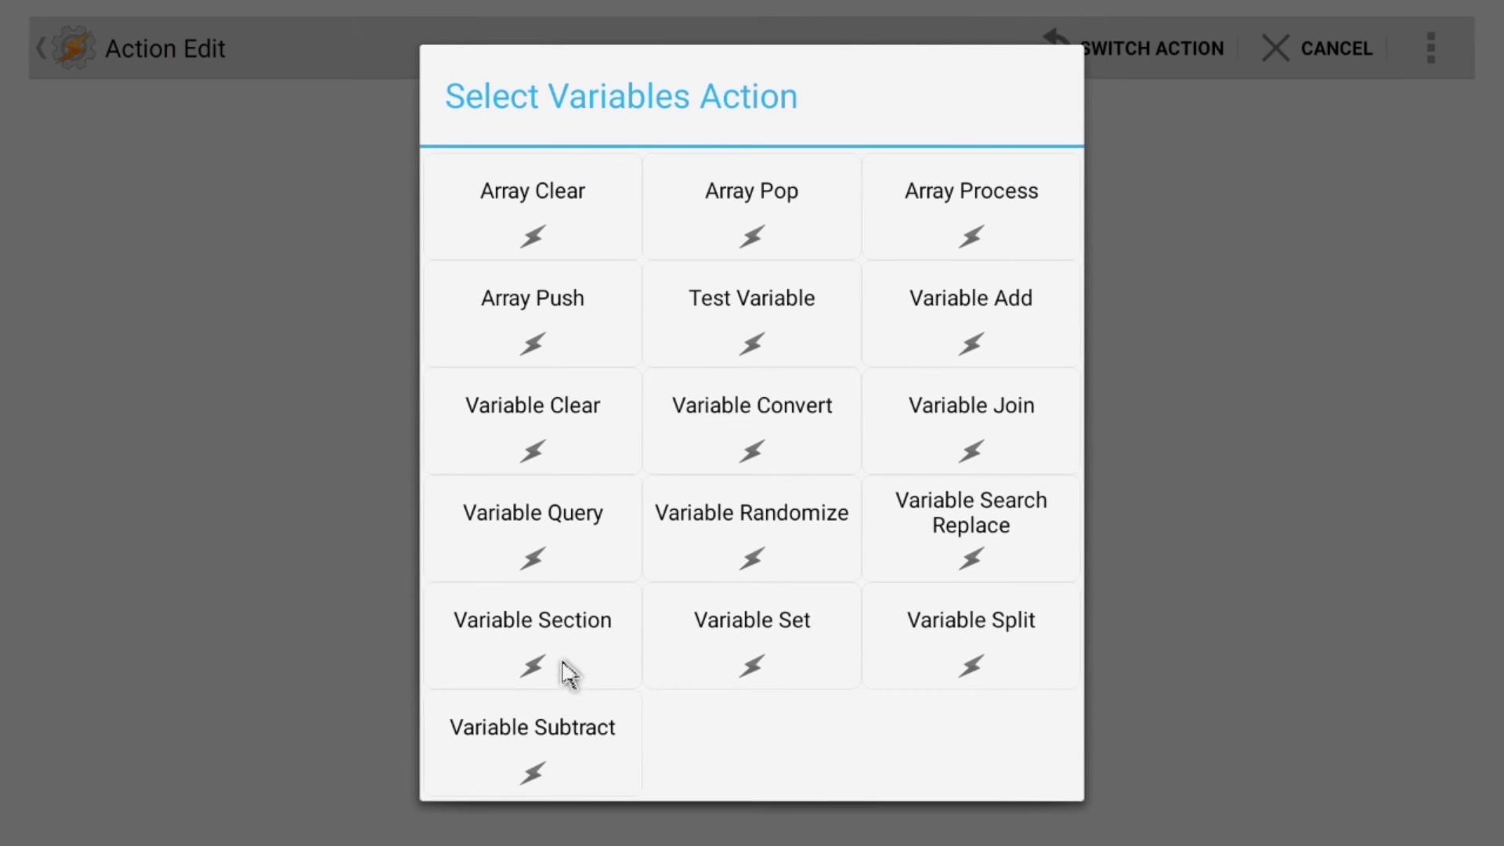
click(715, 648)
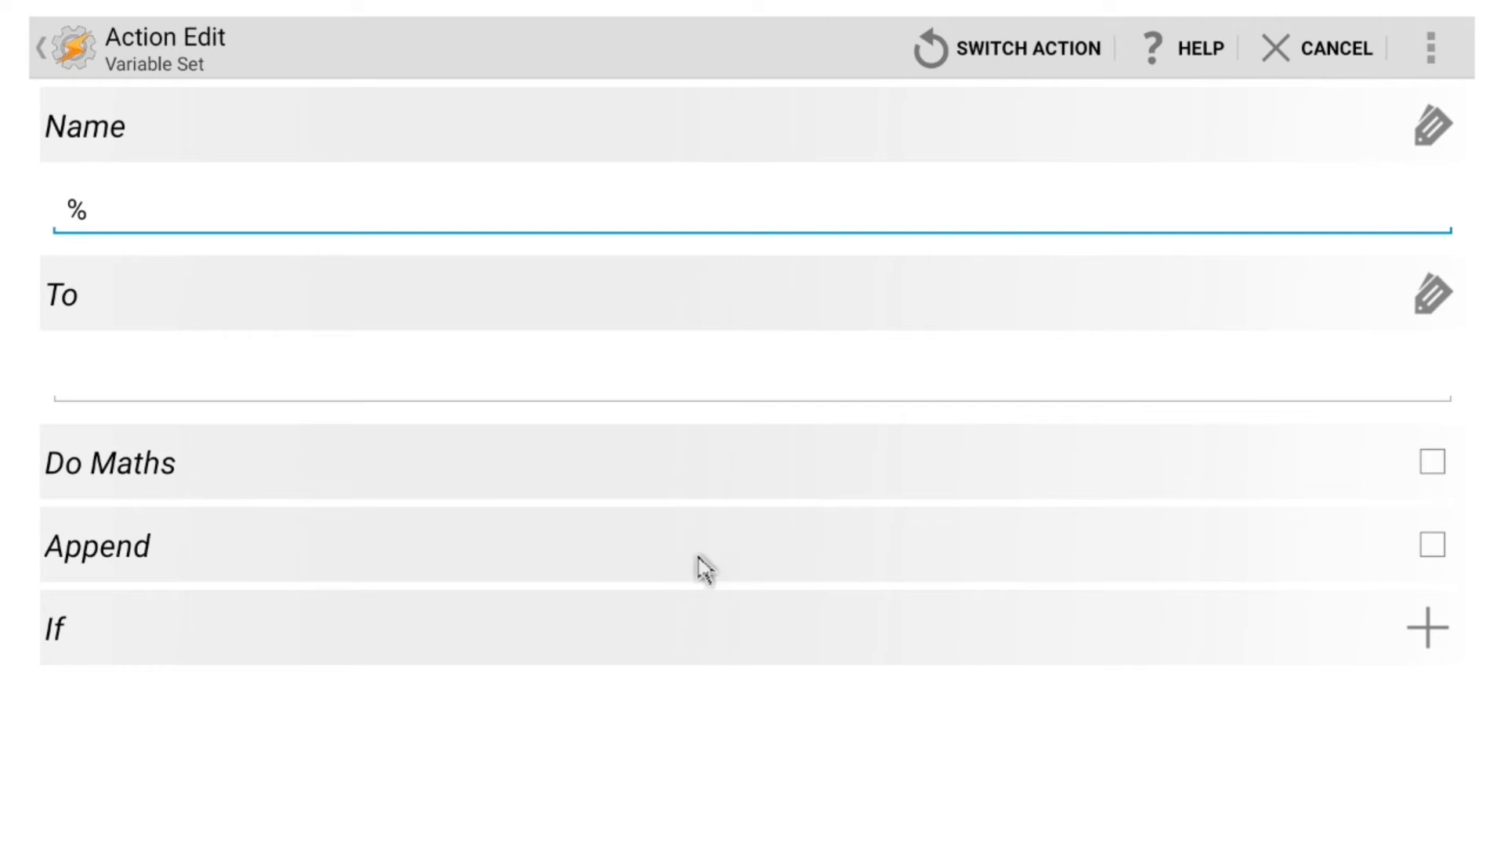
click(1425, 153)
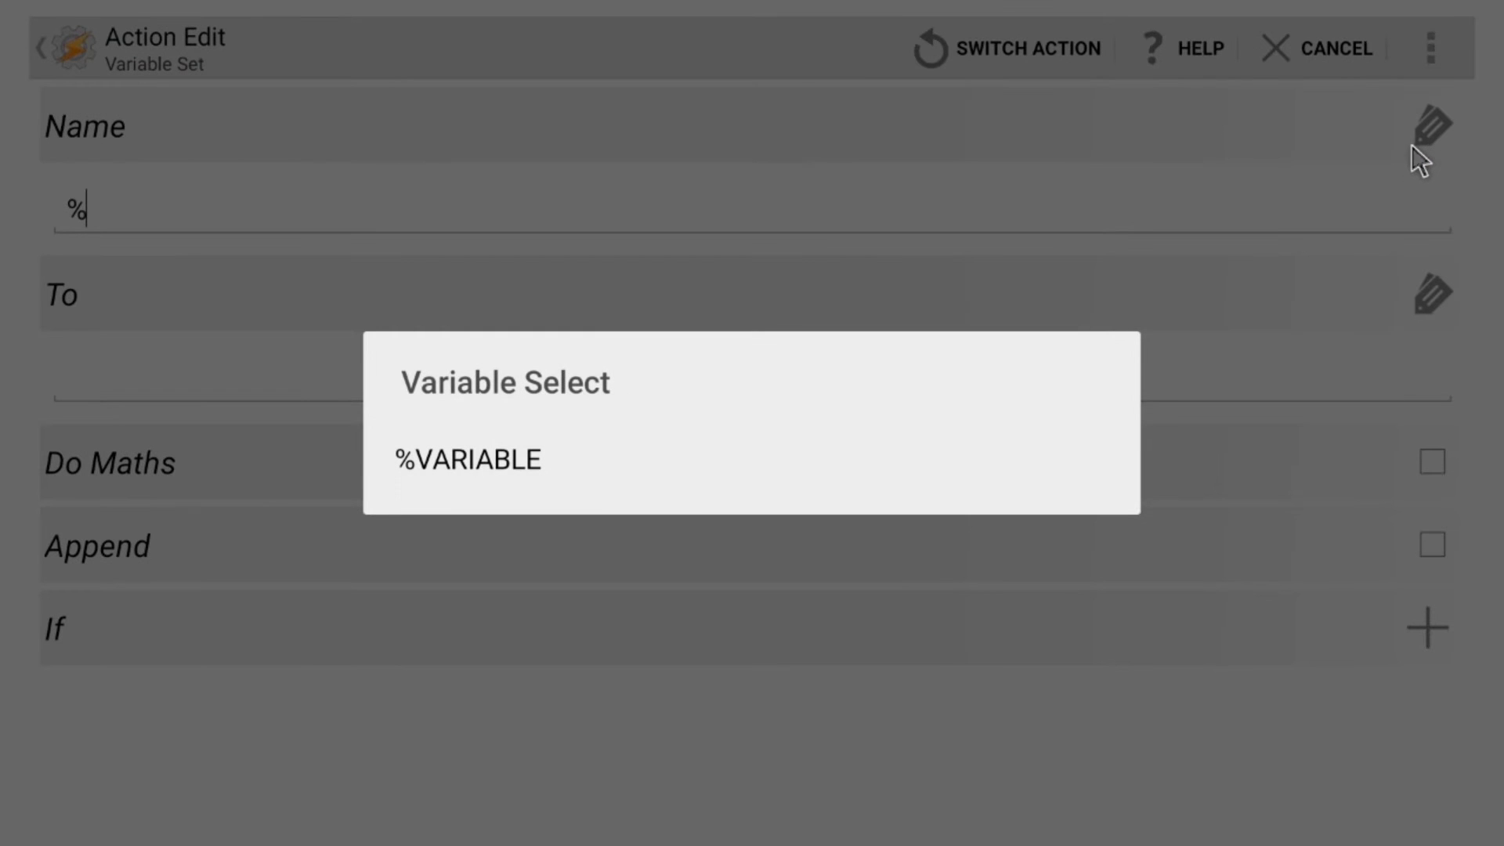
click(495, 479)
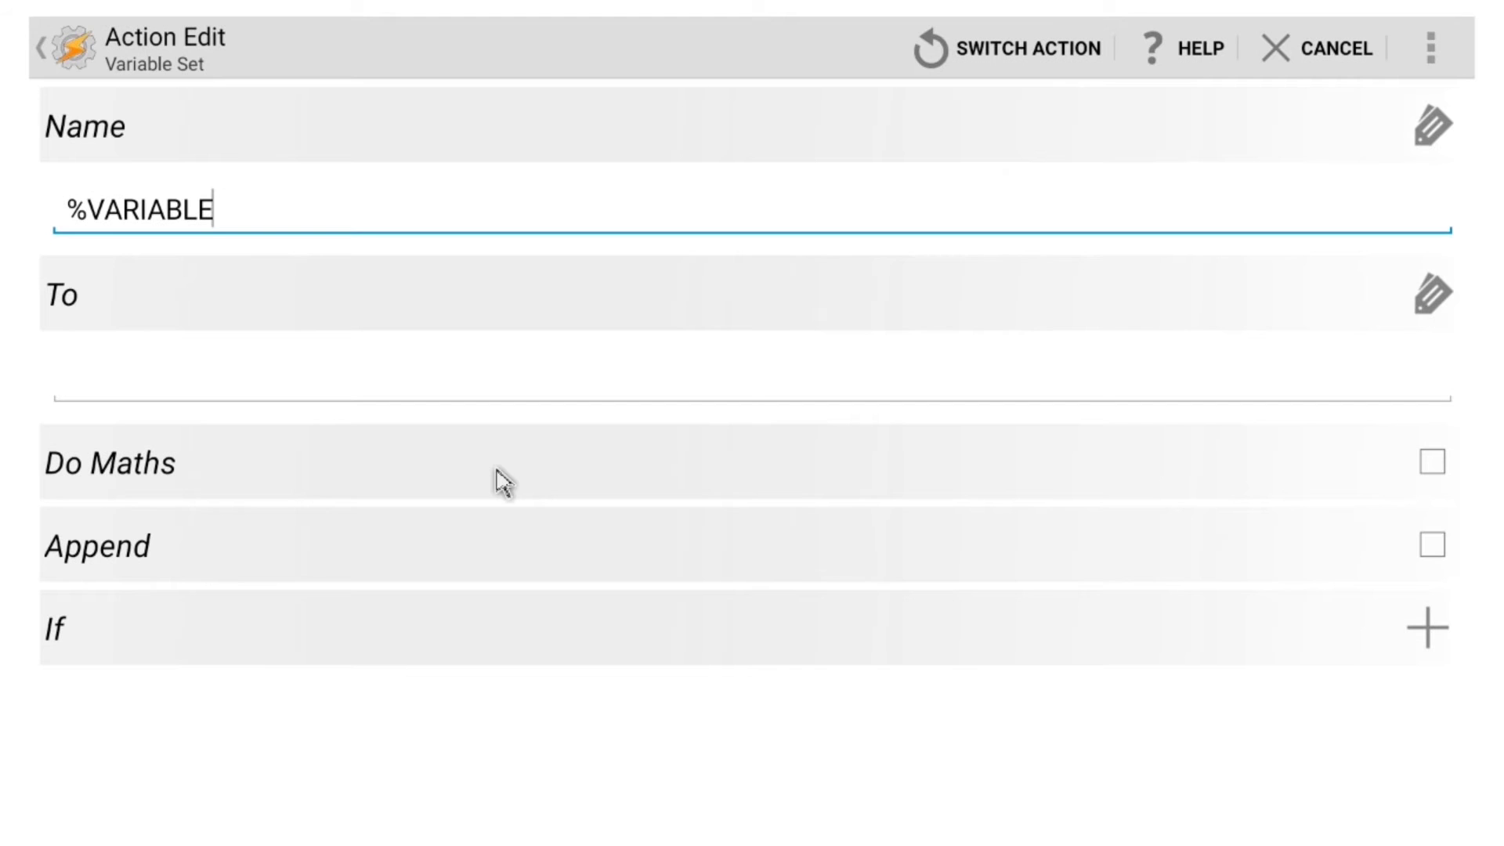
click(380, 397)
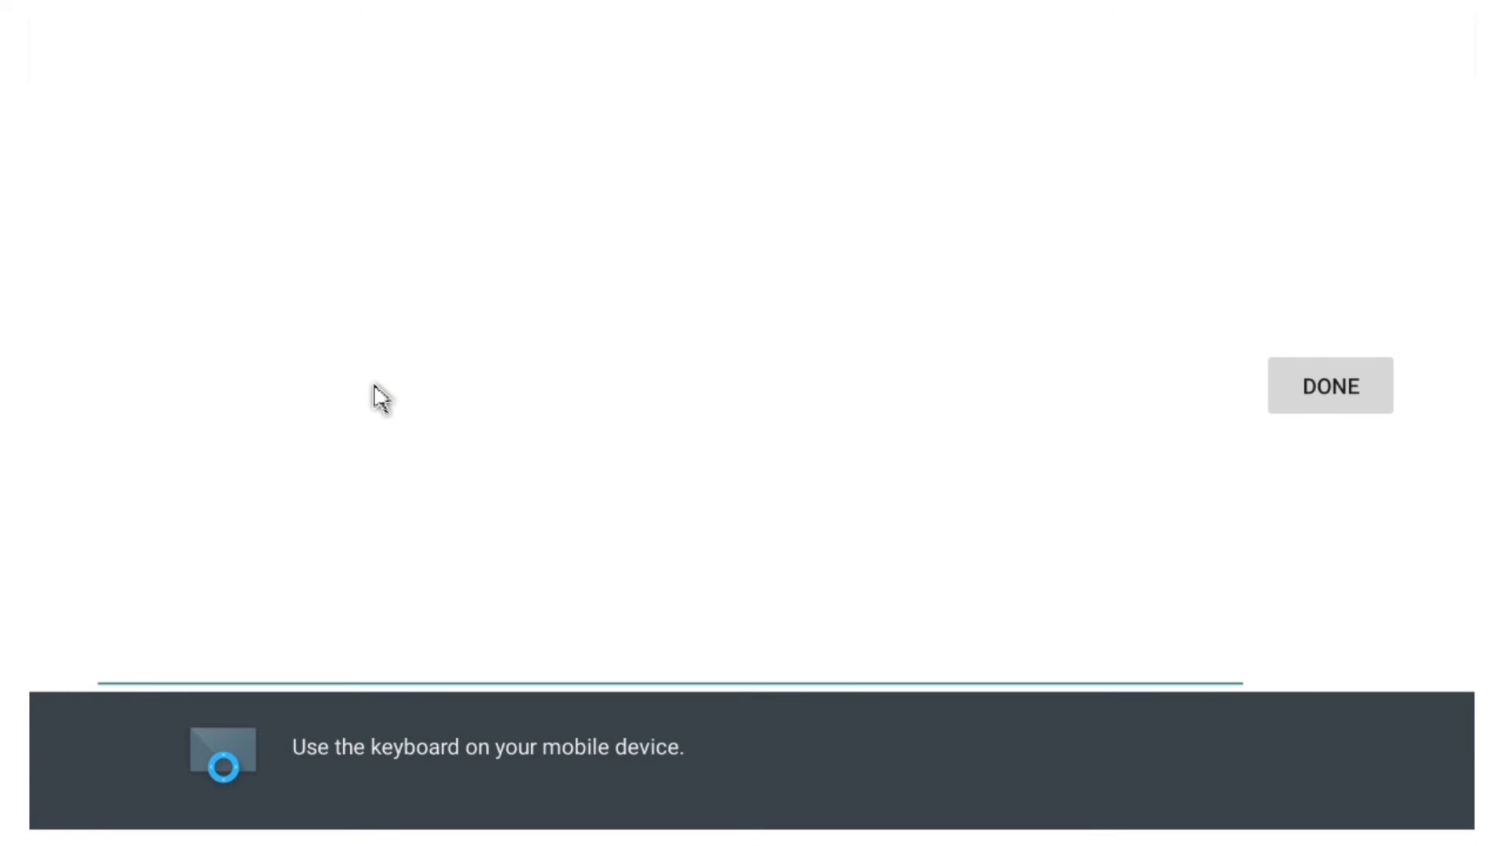
text(0)
click(1353, 407)
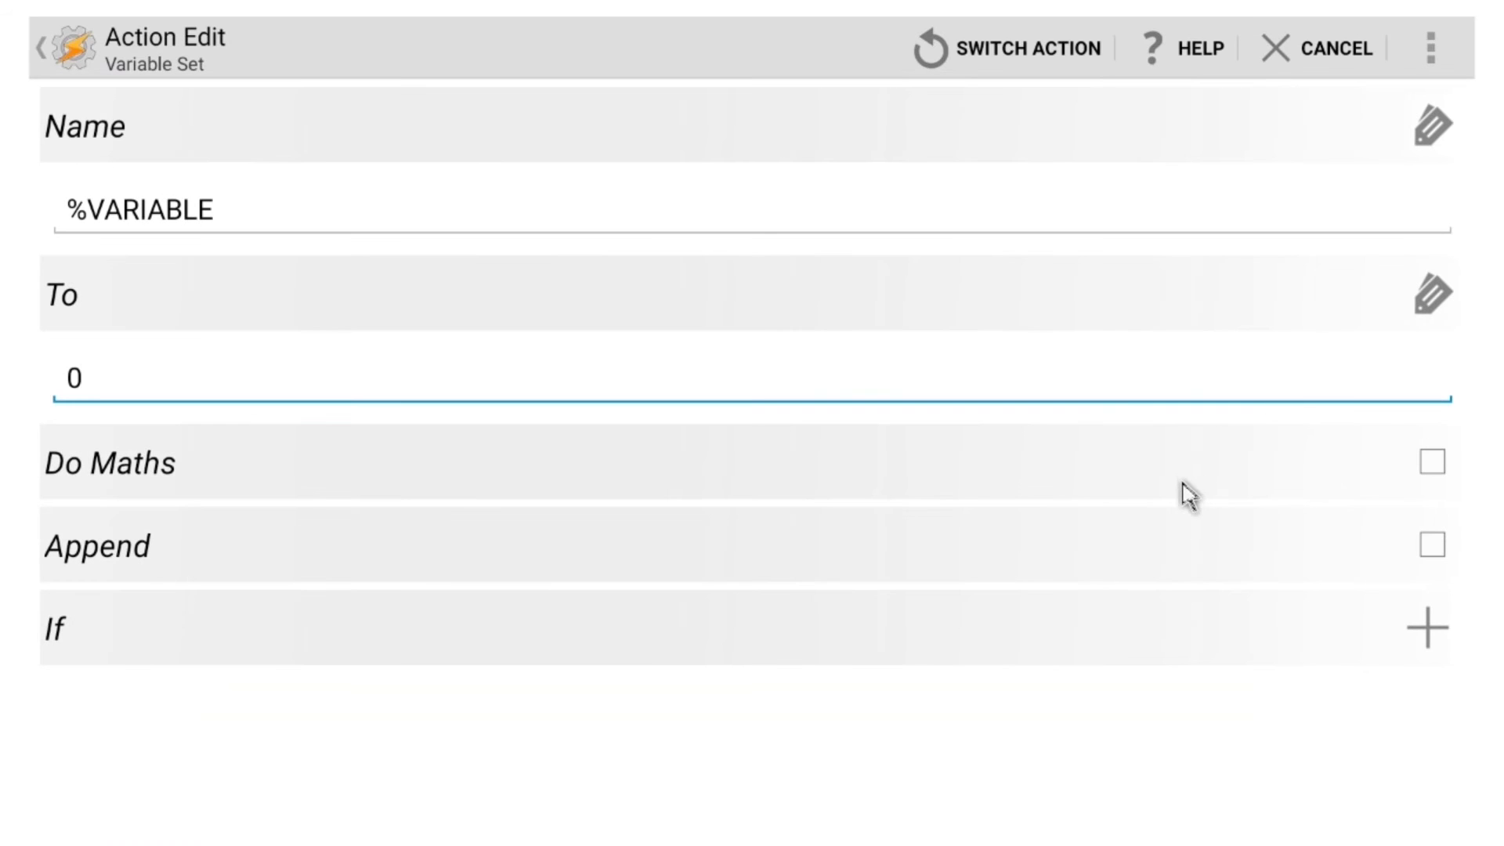
key(Escape)
key(Escape)
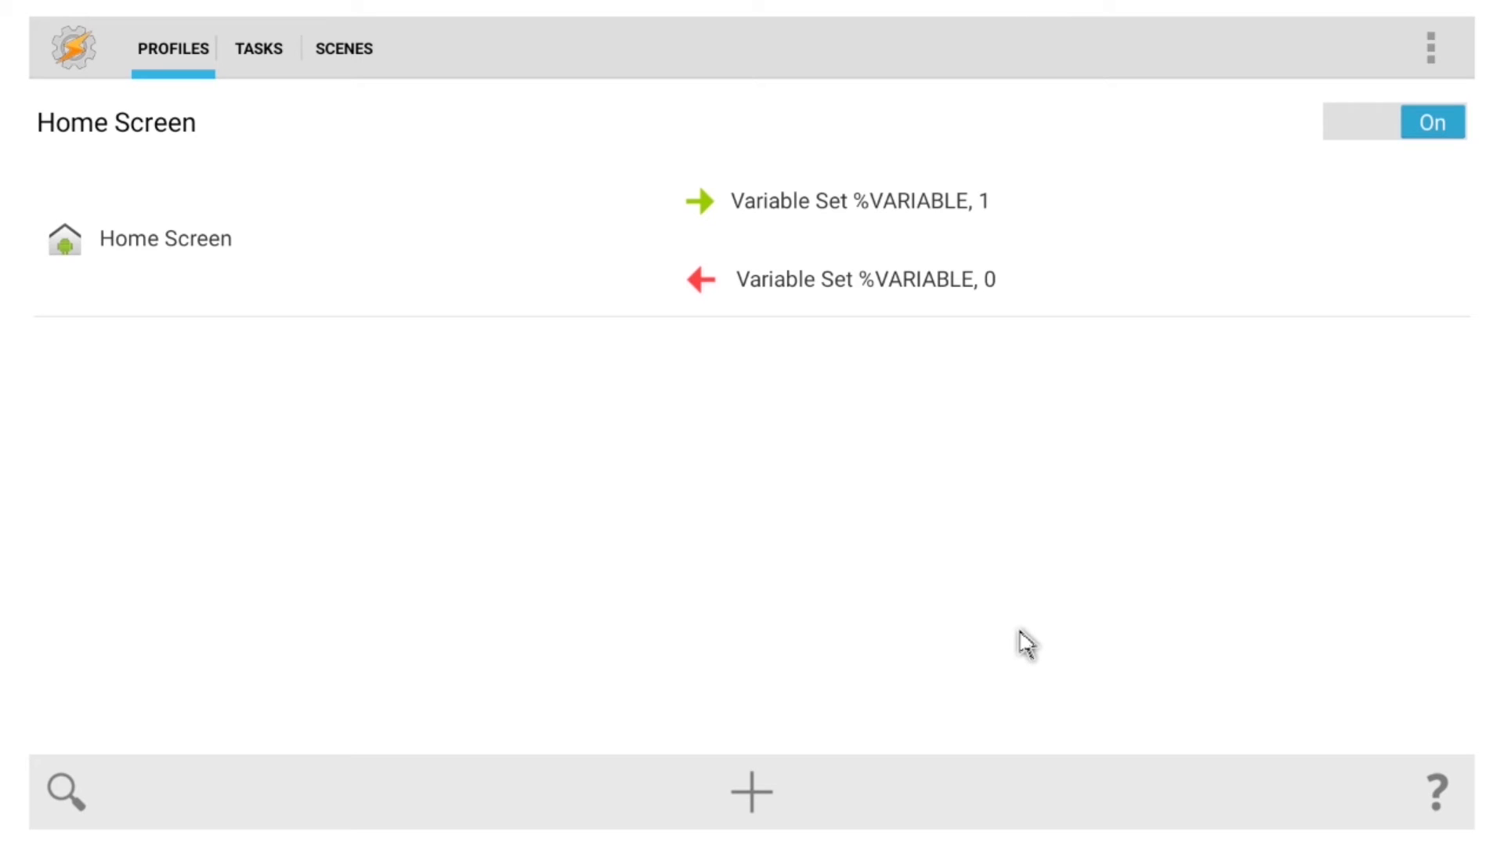
Create a State profile with a Variable Value condition matching %VARIABLE to 0.
click(751, 788)
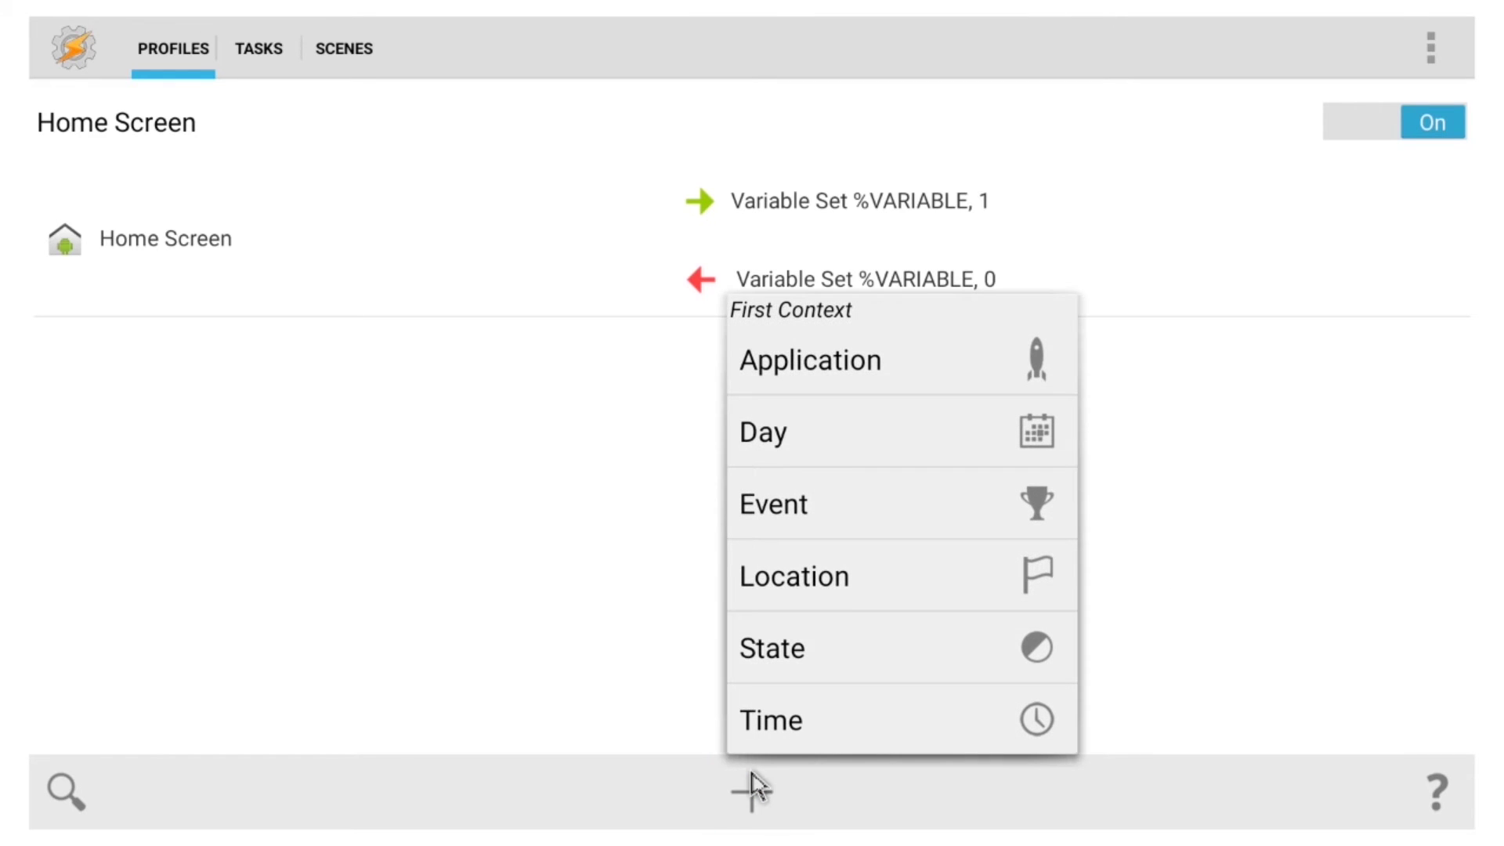
click(765, 641)
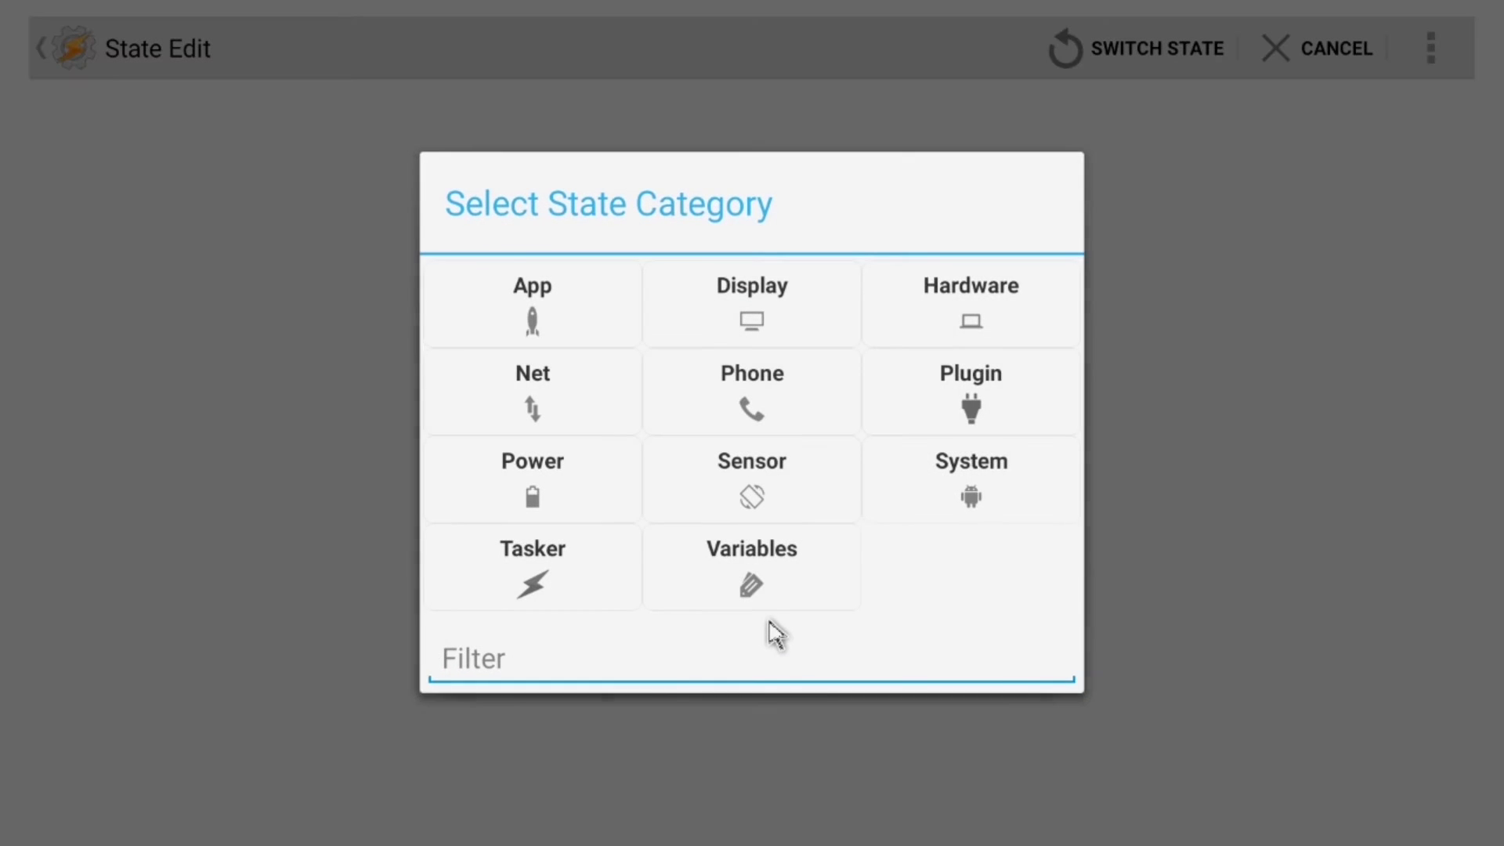
click(741, 567)
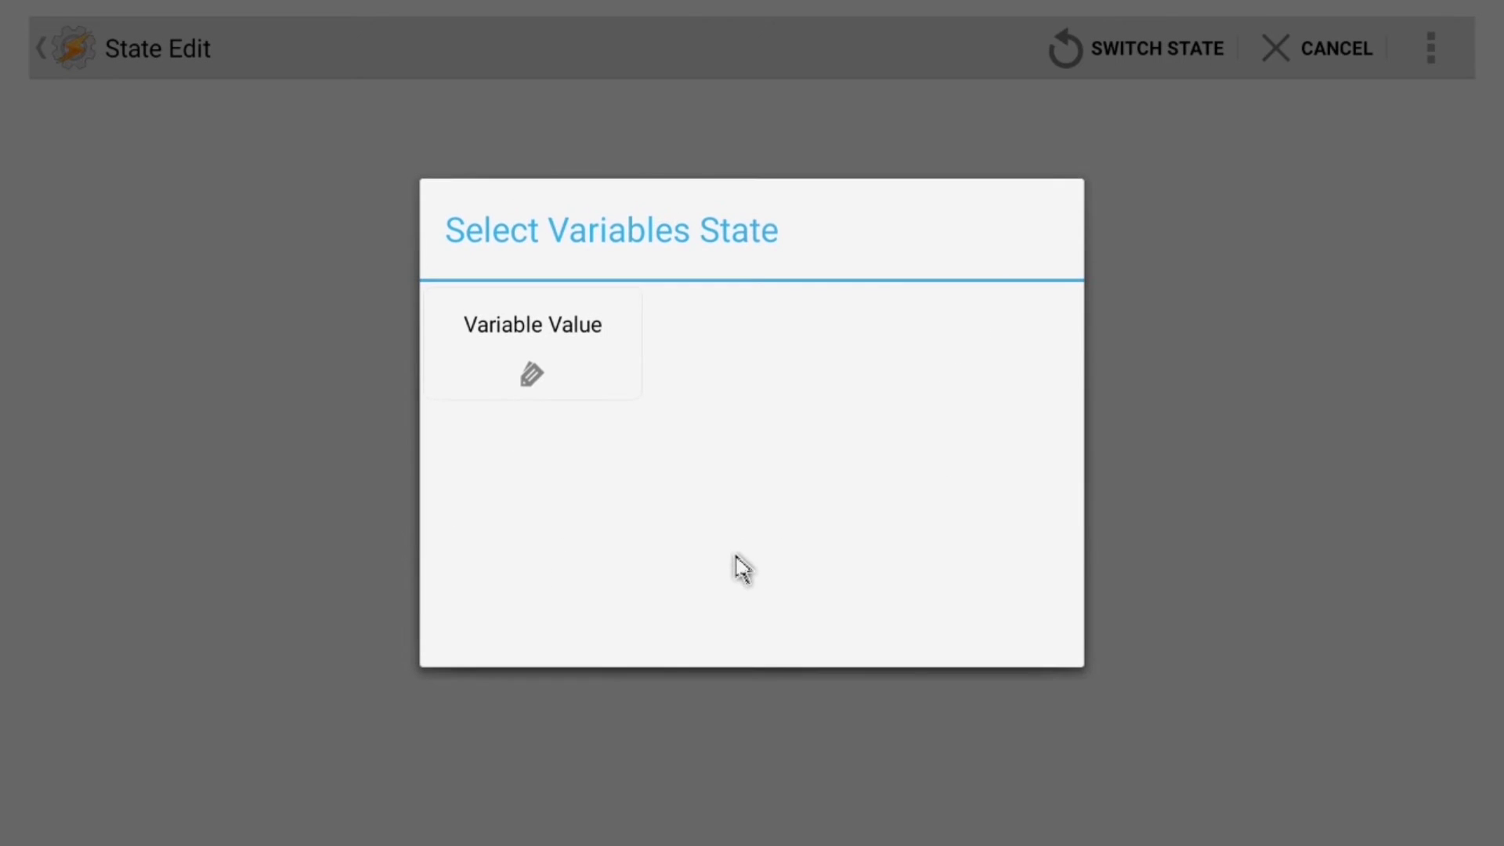
click(564, 353)
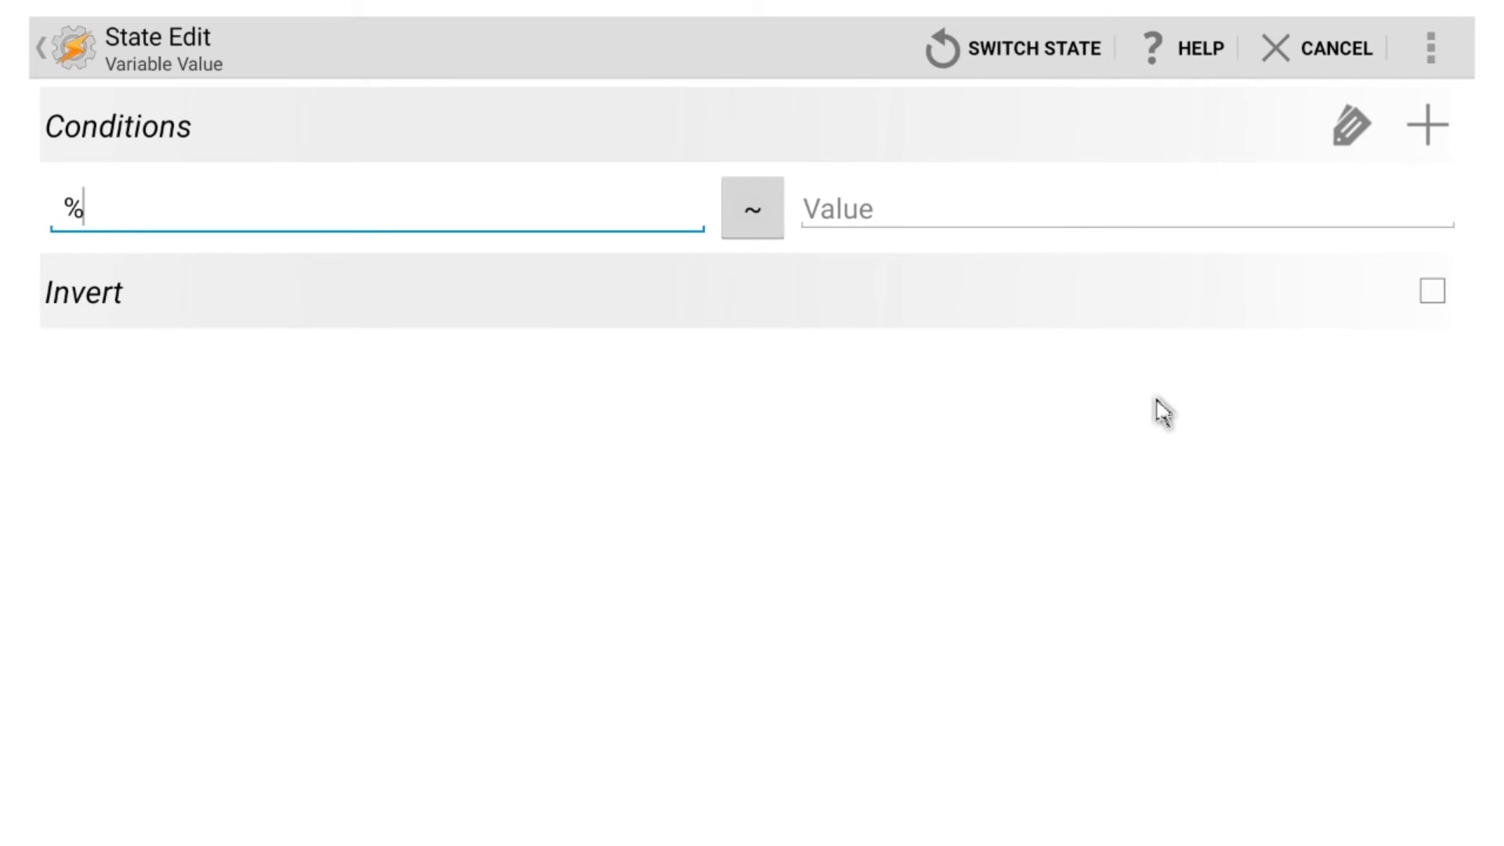
click(1351, 130)
click(890, 175)
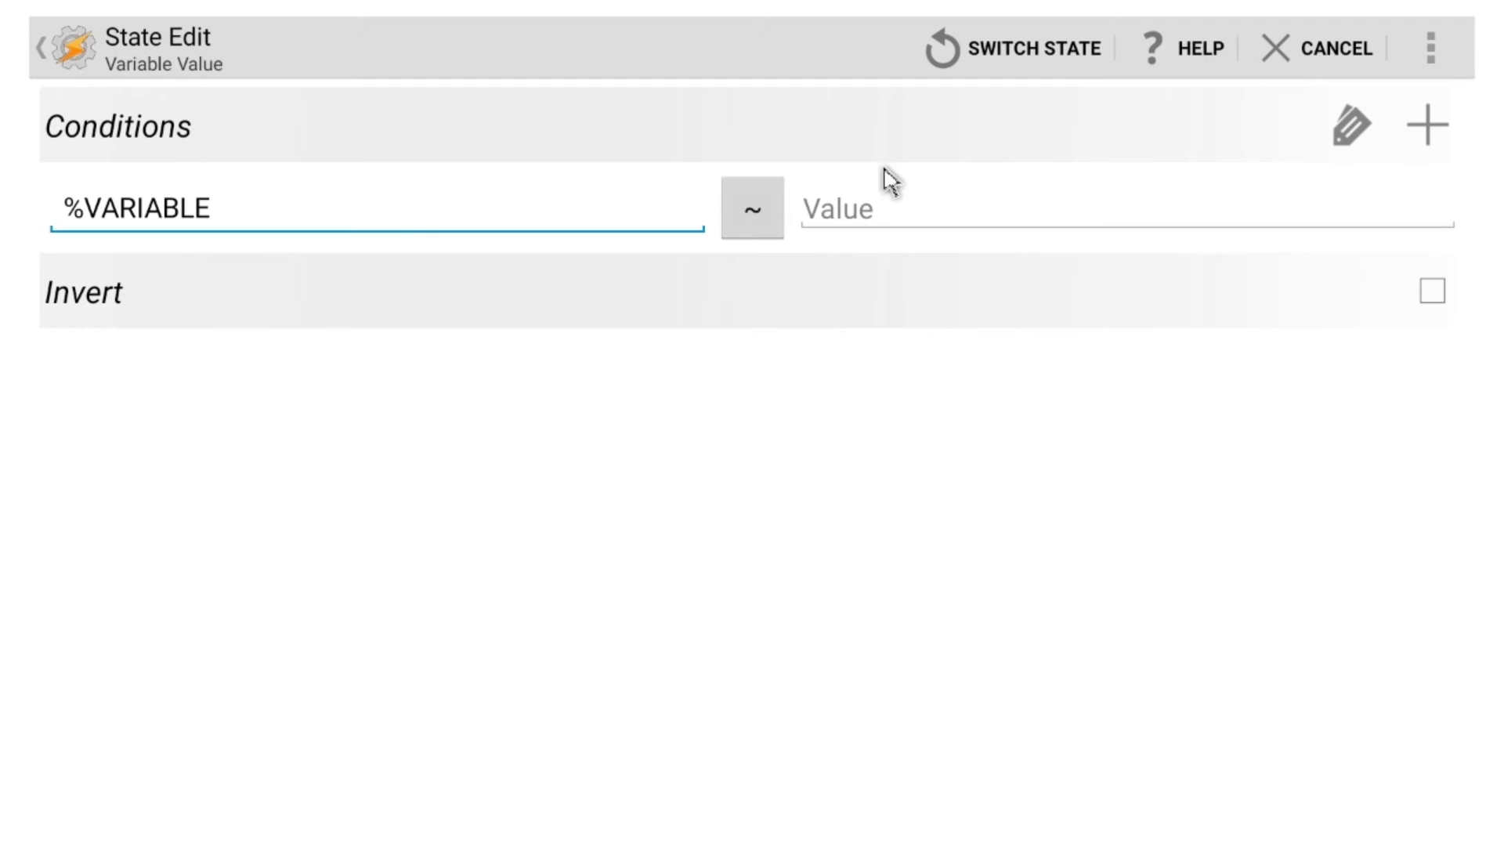
click(881, 209)
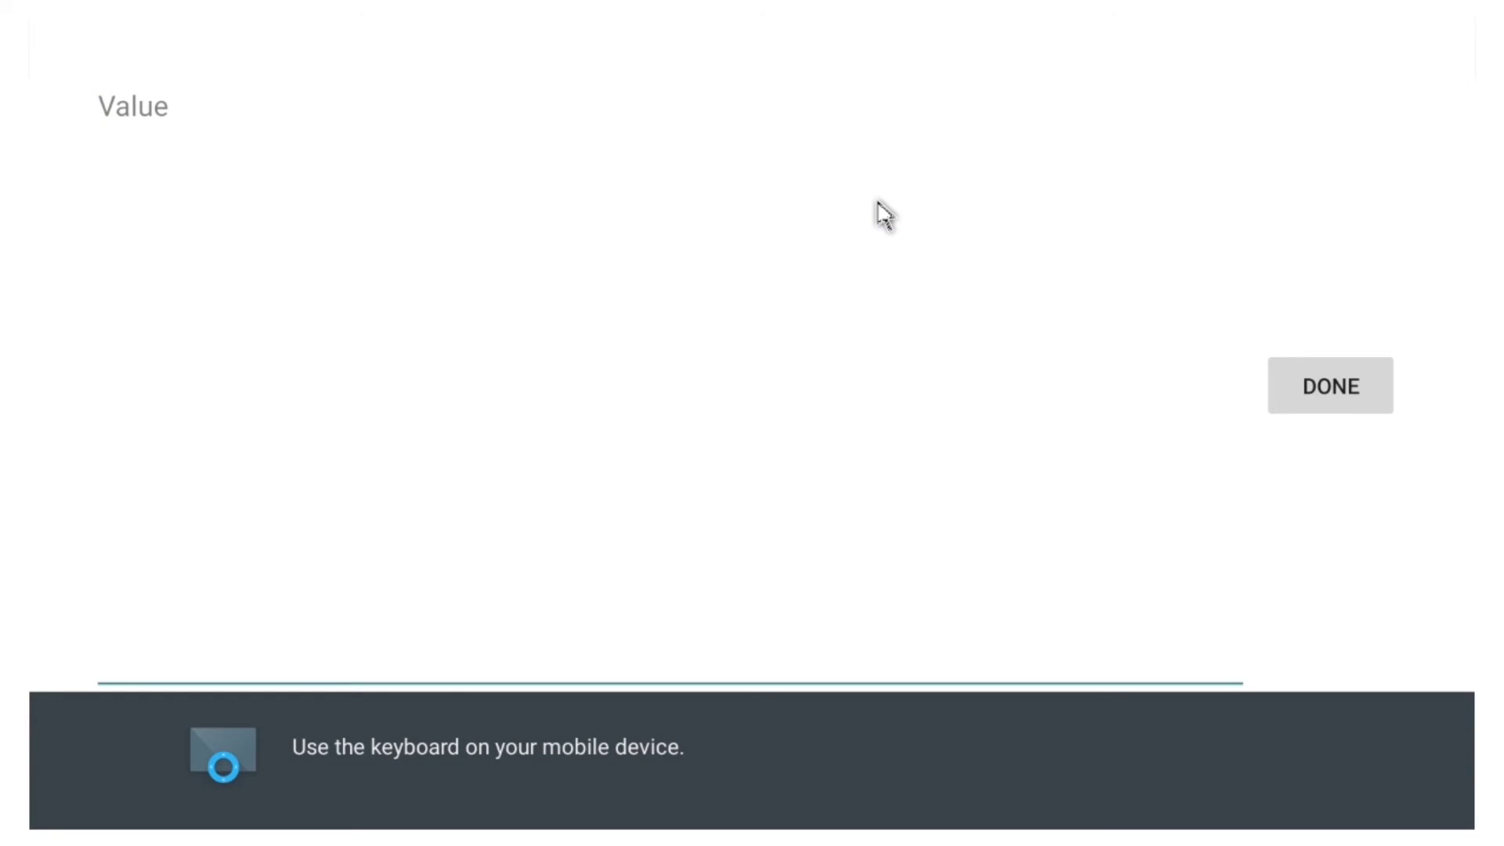
text(0)
click(1294, 385)
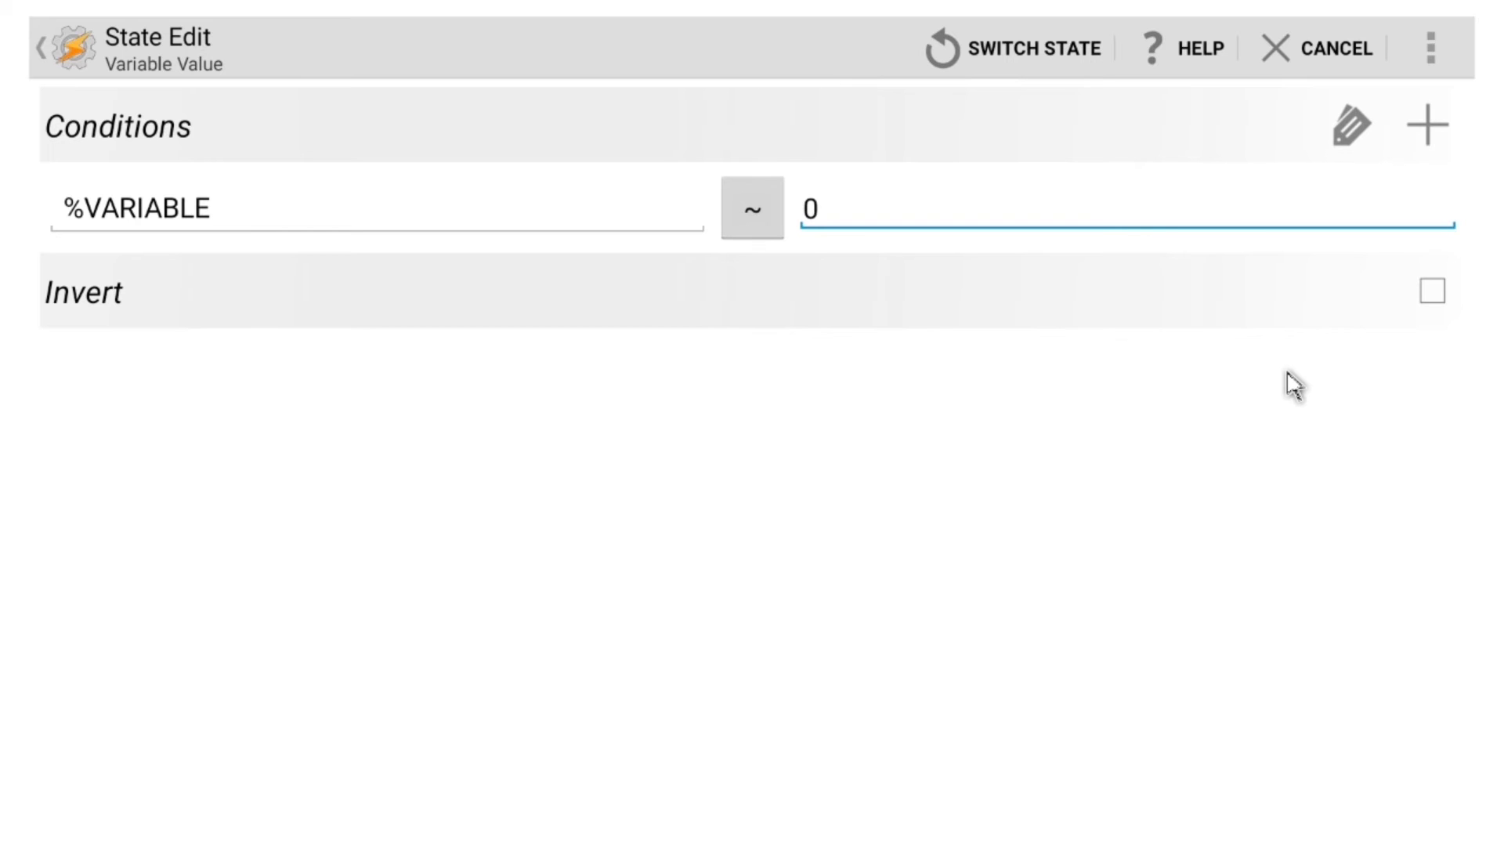
key(Escape)
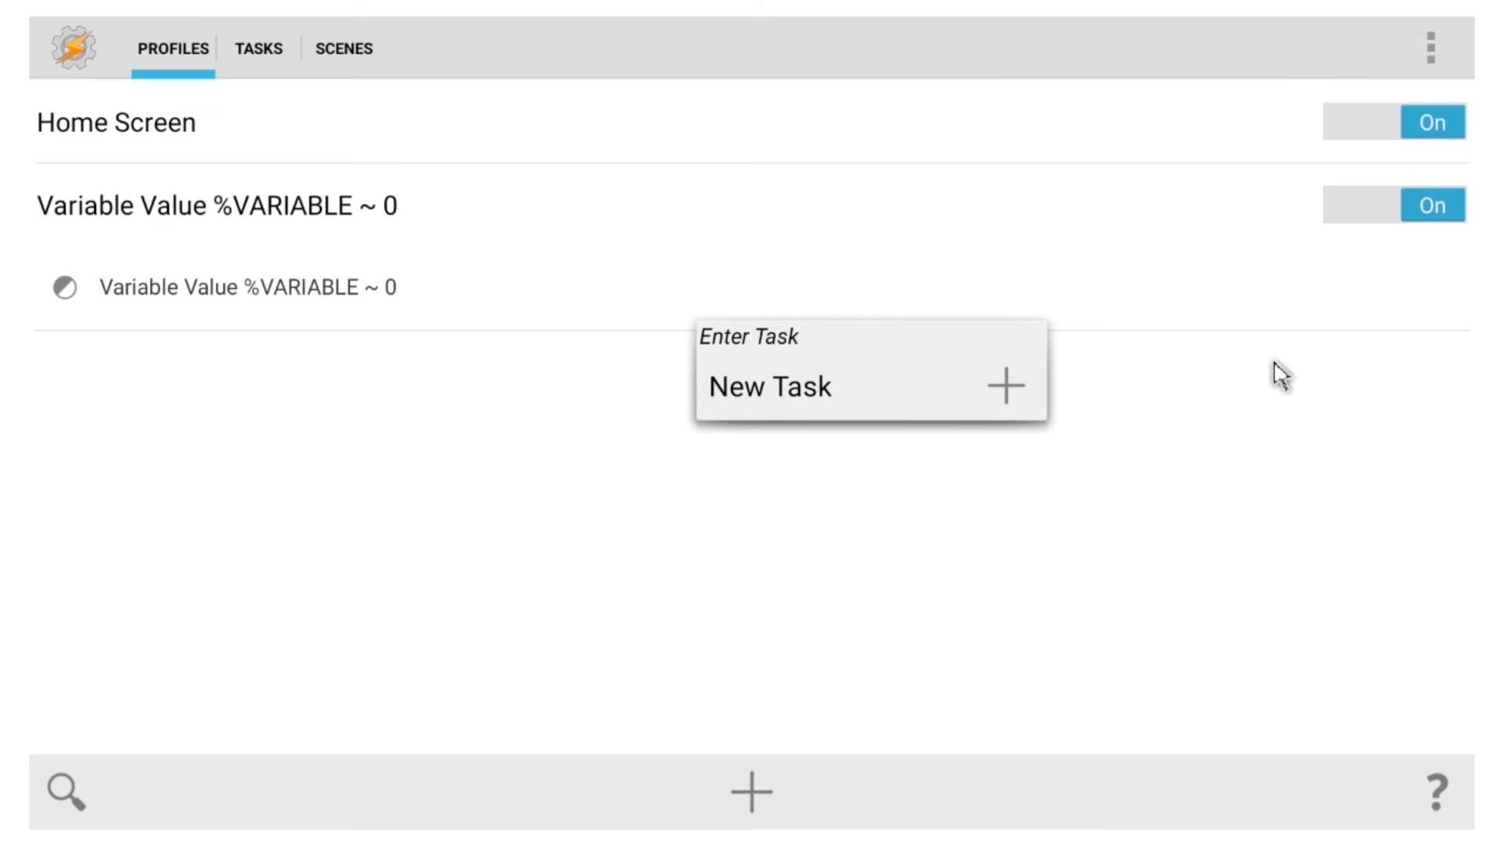
Create an unnamed entry task and add a Wait action of 10 seconds.
click(1018, 386)
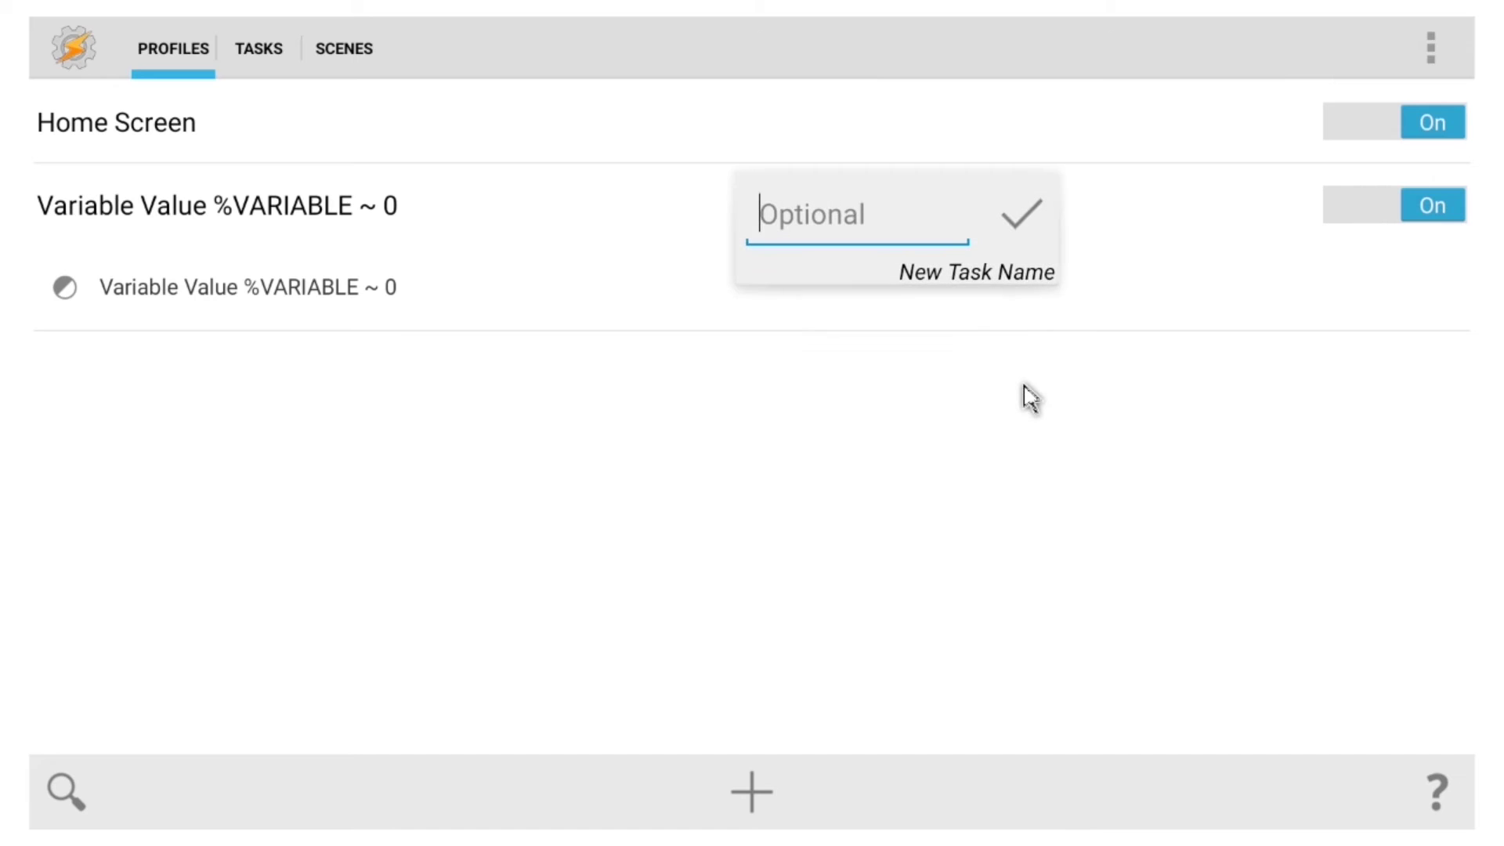
click(1010, 208)
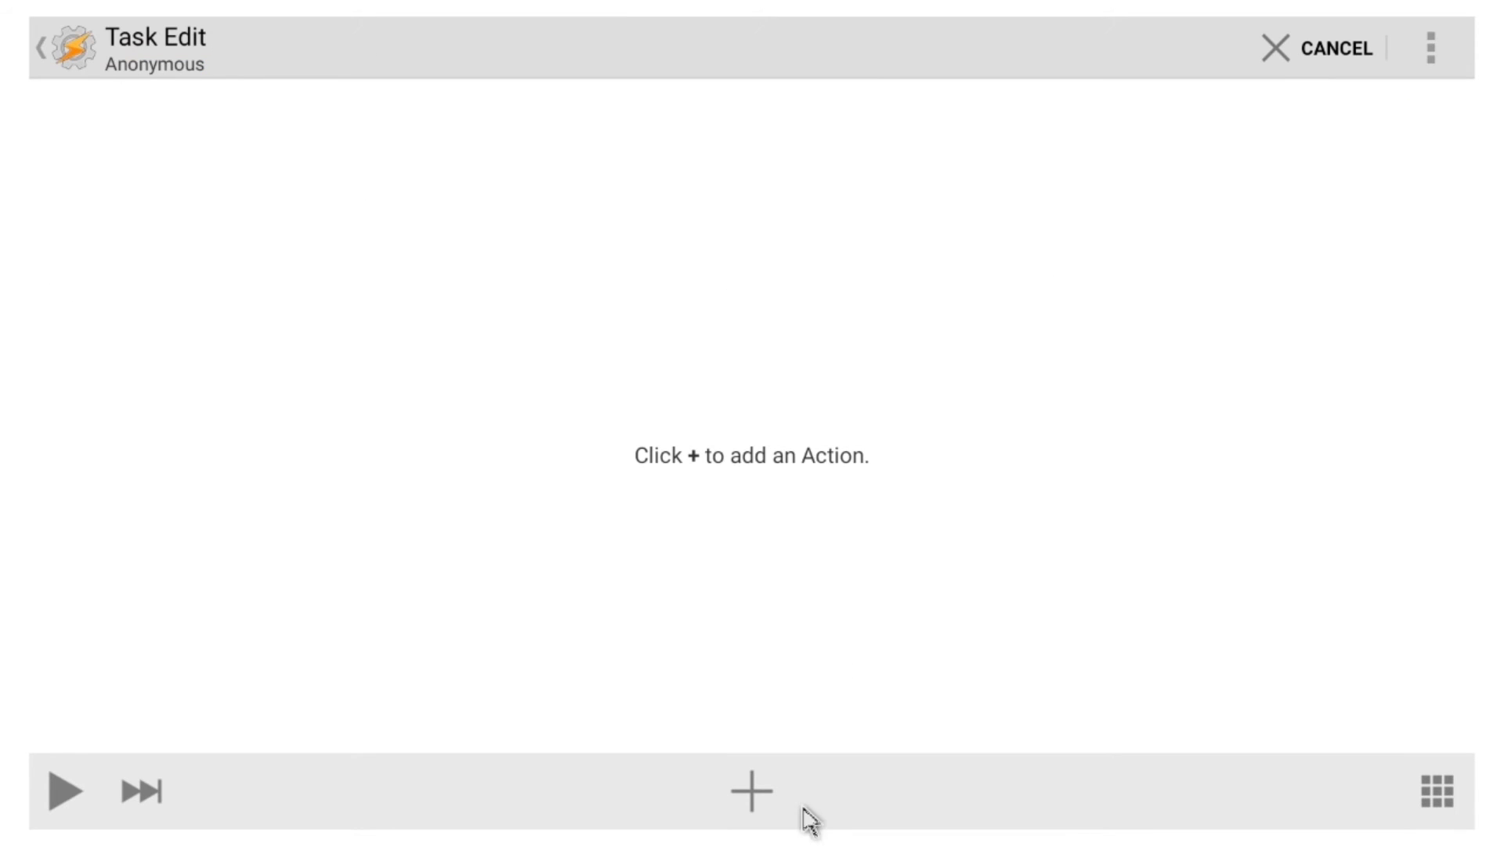
click(756, 795)
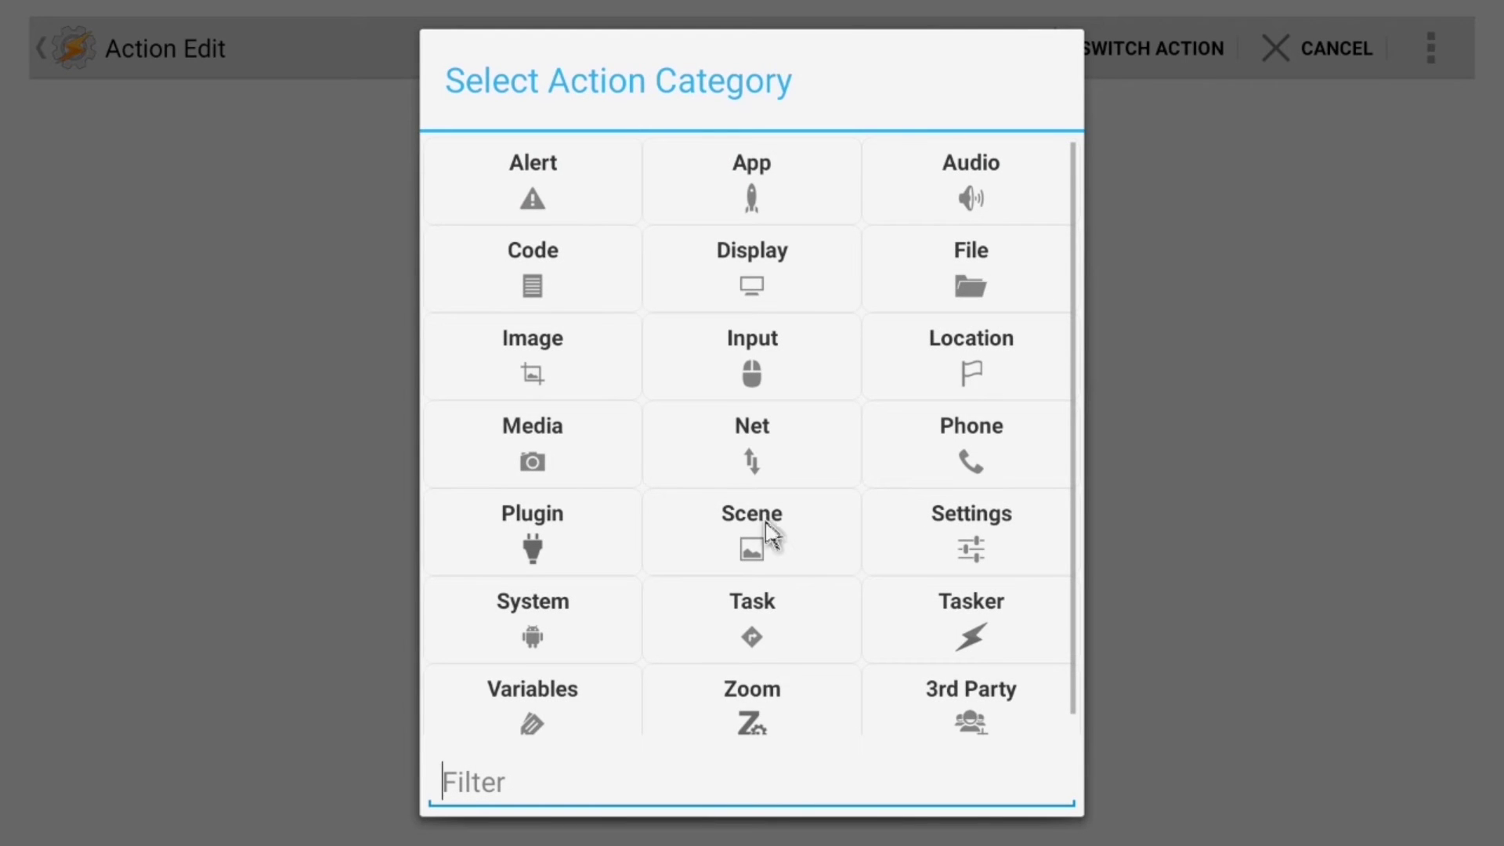
click(771, 586)
click(748, 622)
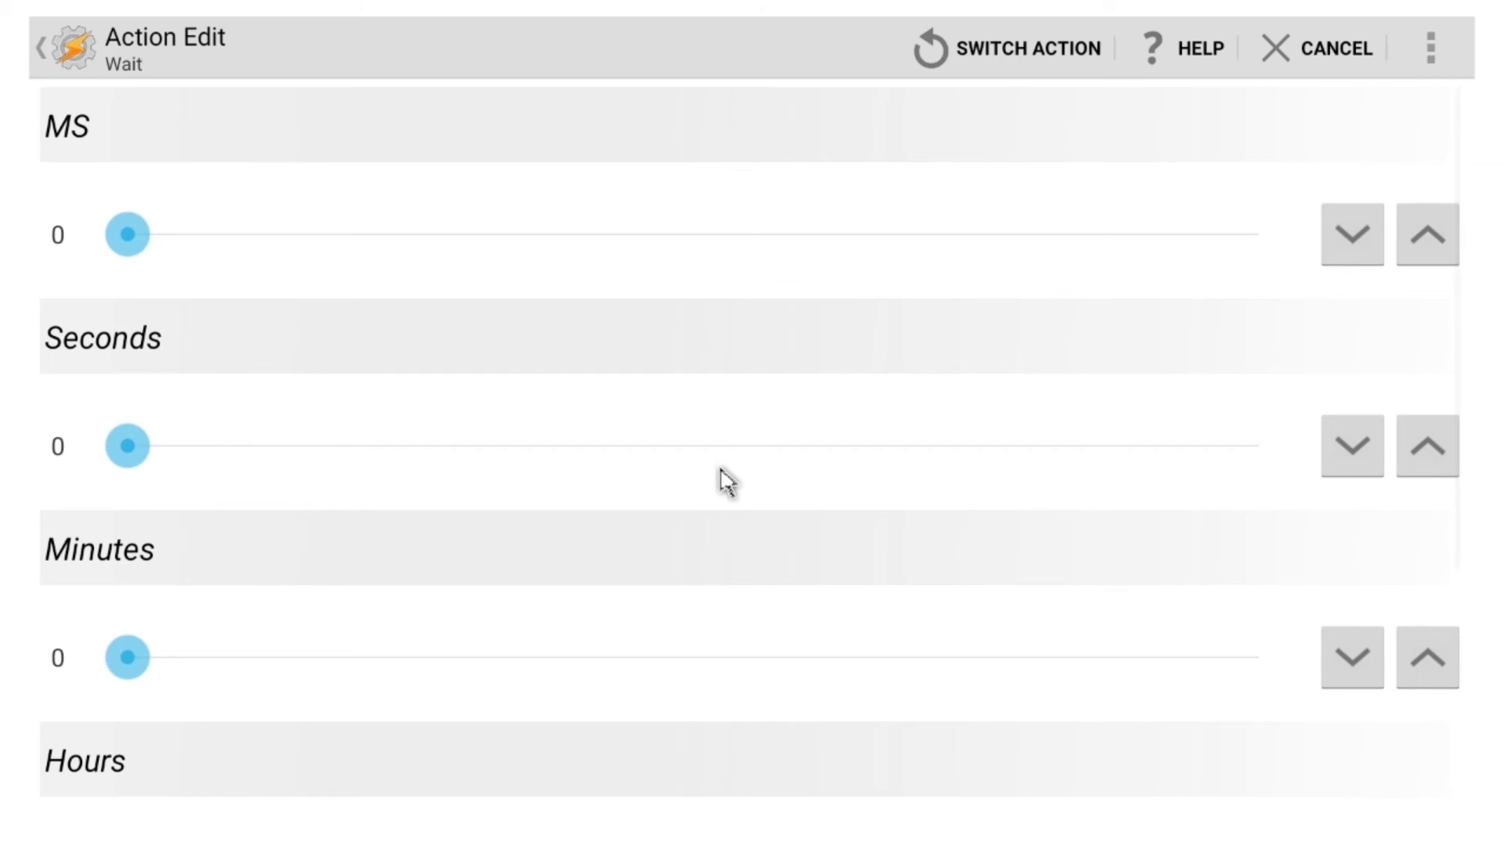
drag(148, 460, 337, 456)
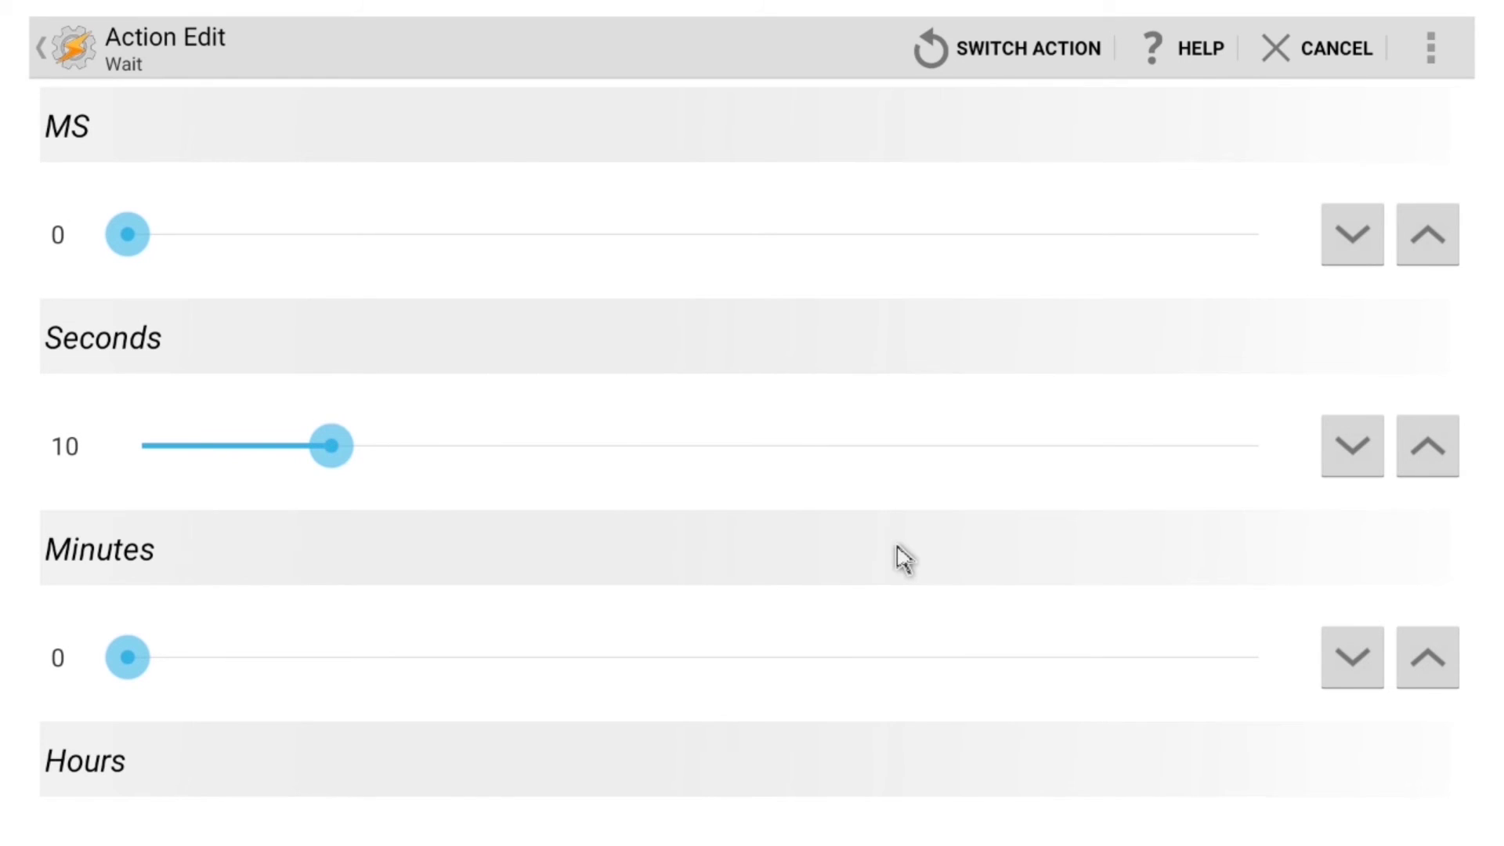
key(Escape)
Add a Stop action with the condition If %VARIABLE ~ 1 after the Wait.
click(753, 792)
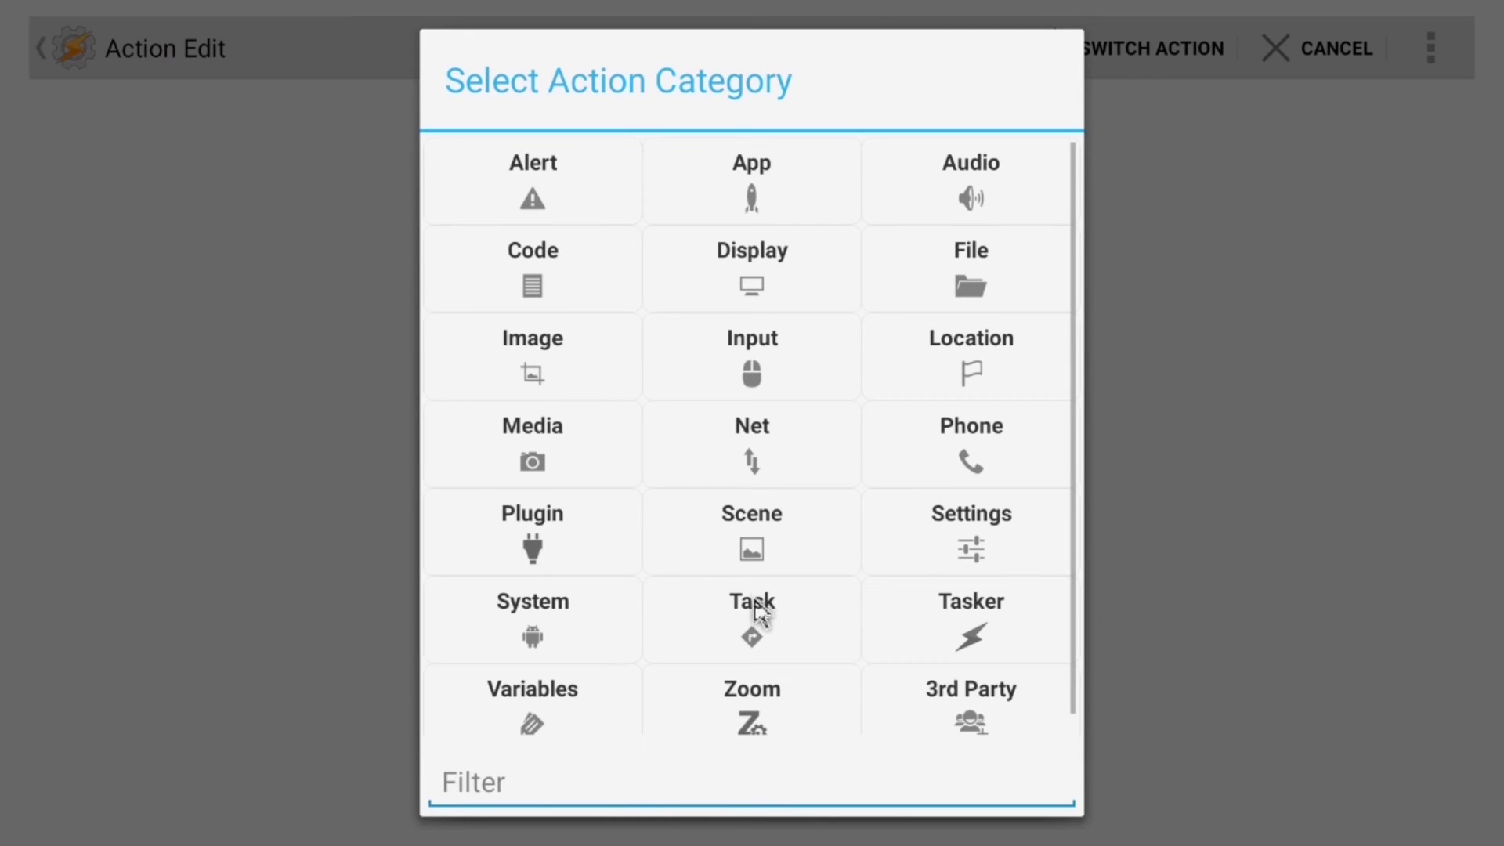
click(755, 608)
click(615, 633)
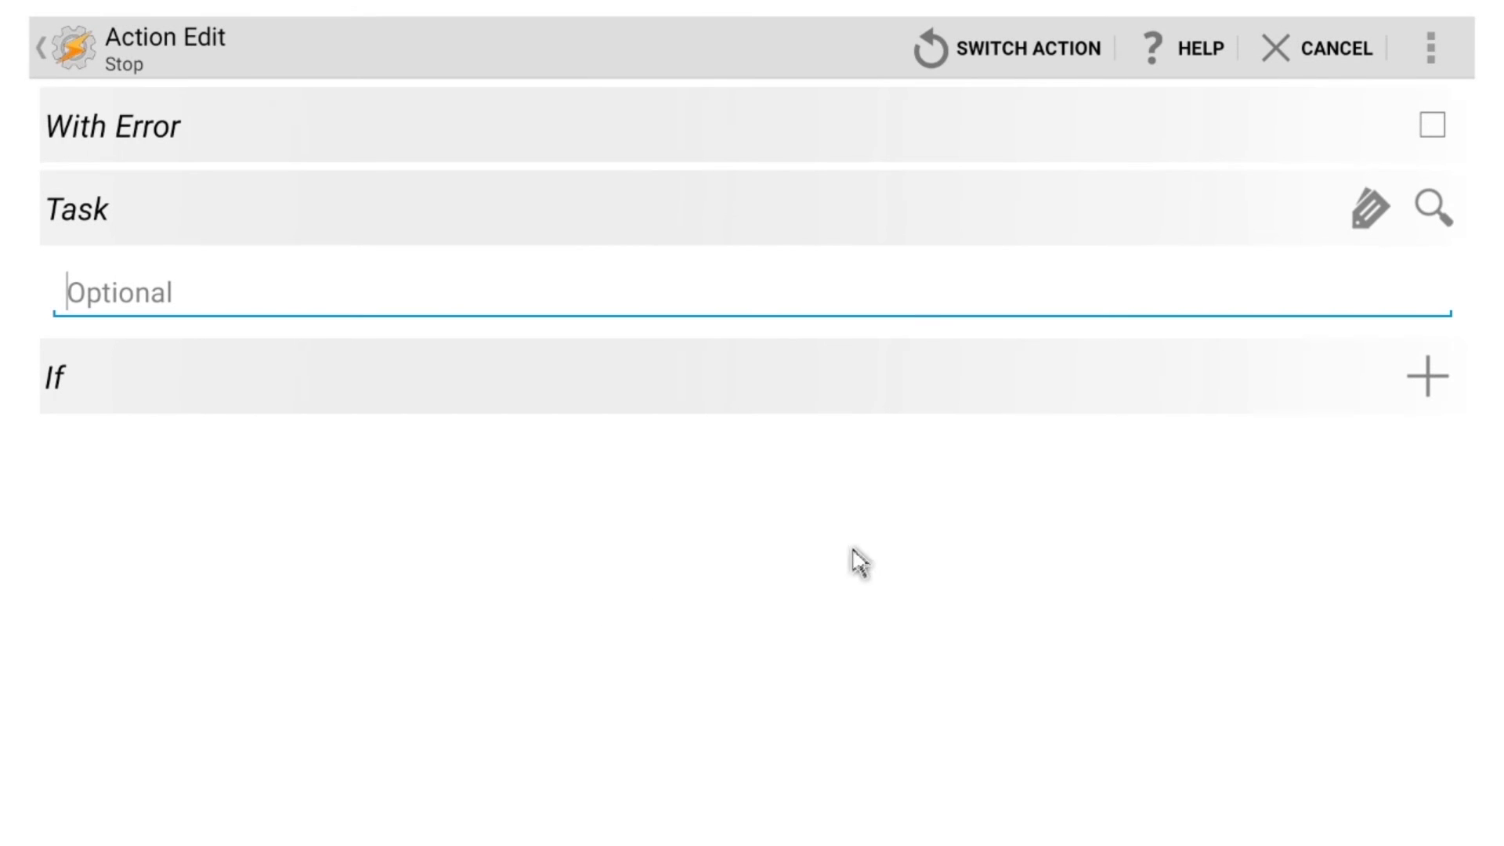
click(1430, 385)
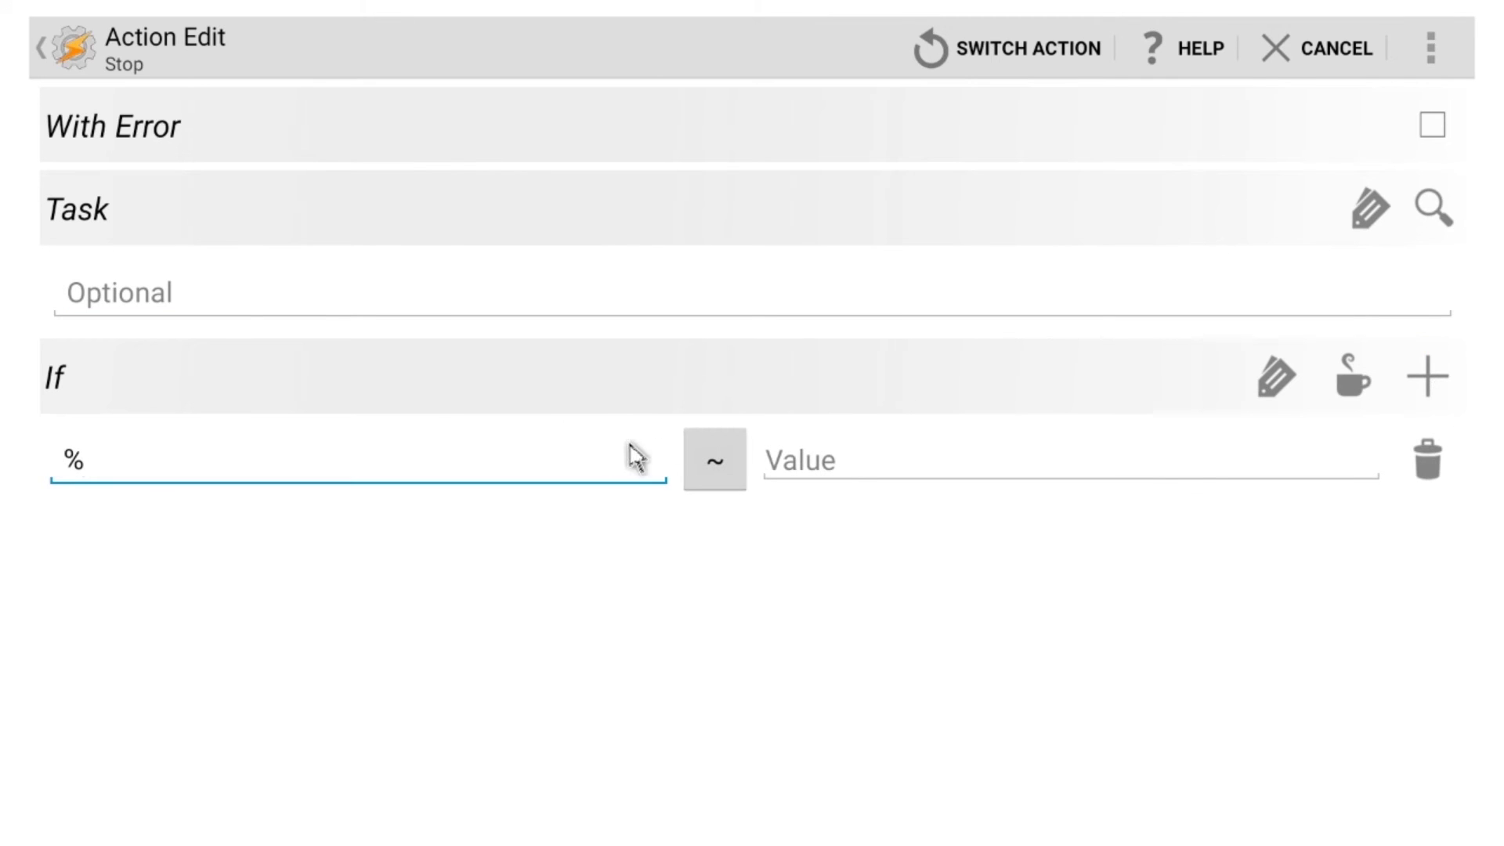
click(1287, 397)
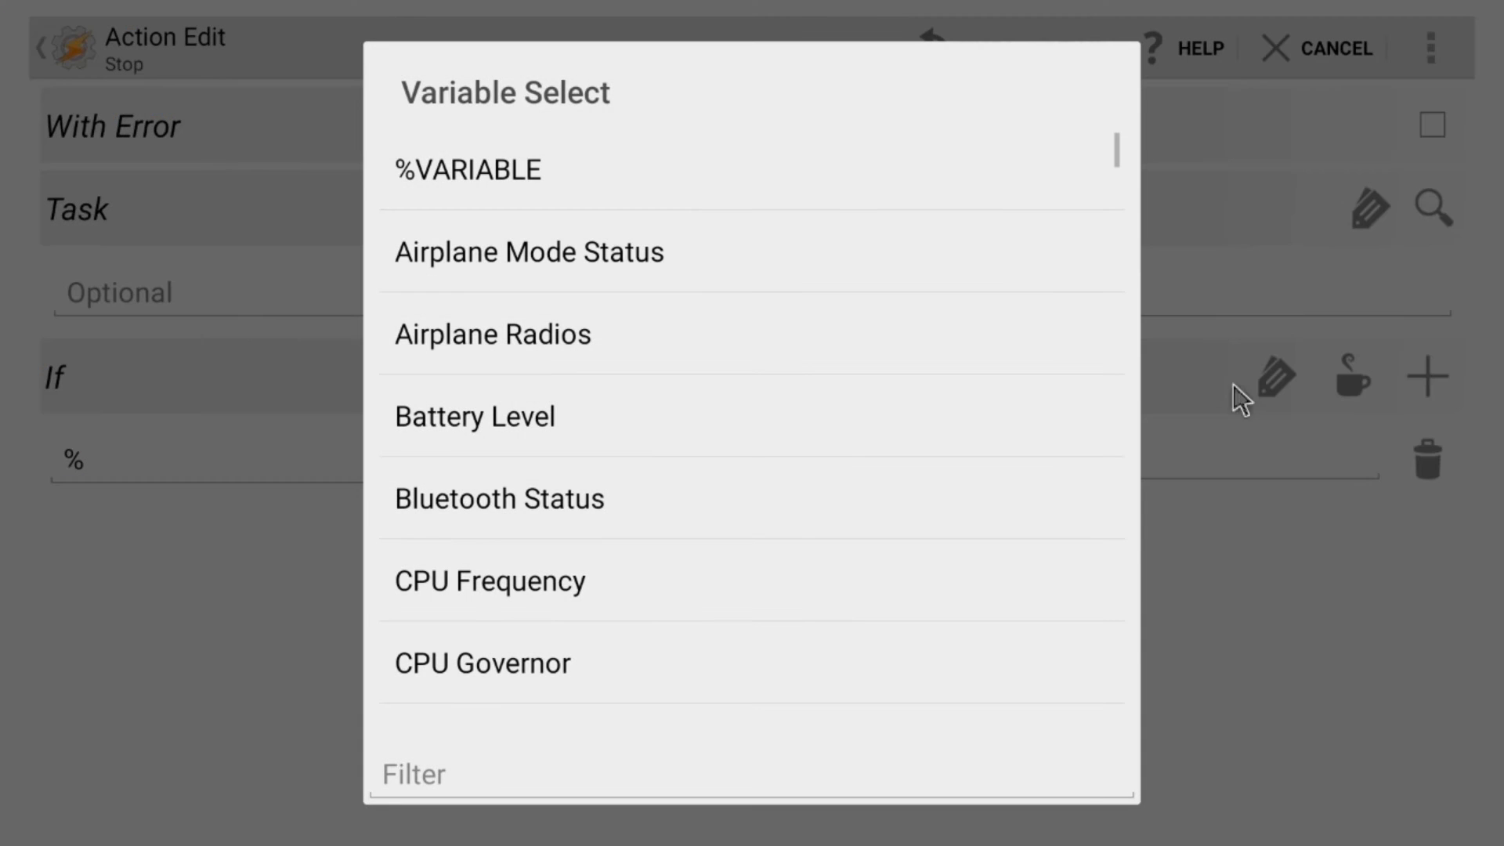
click(593, 175)
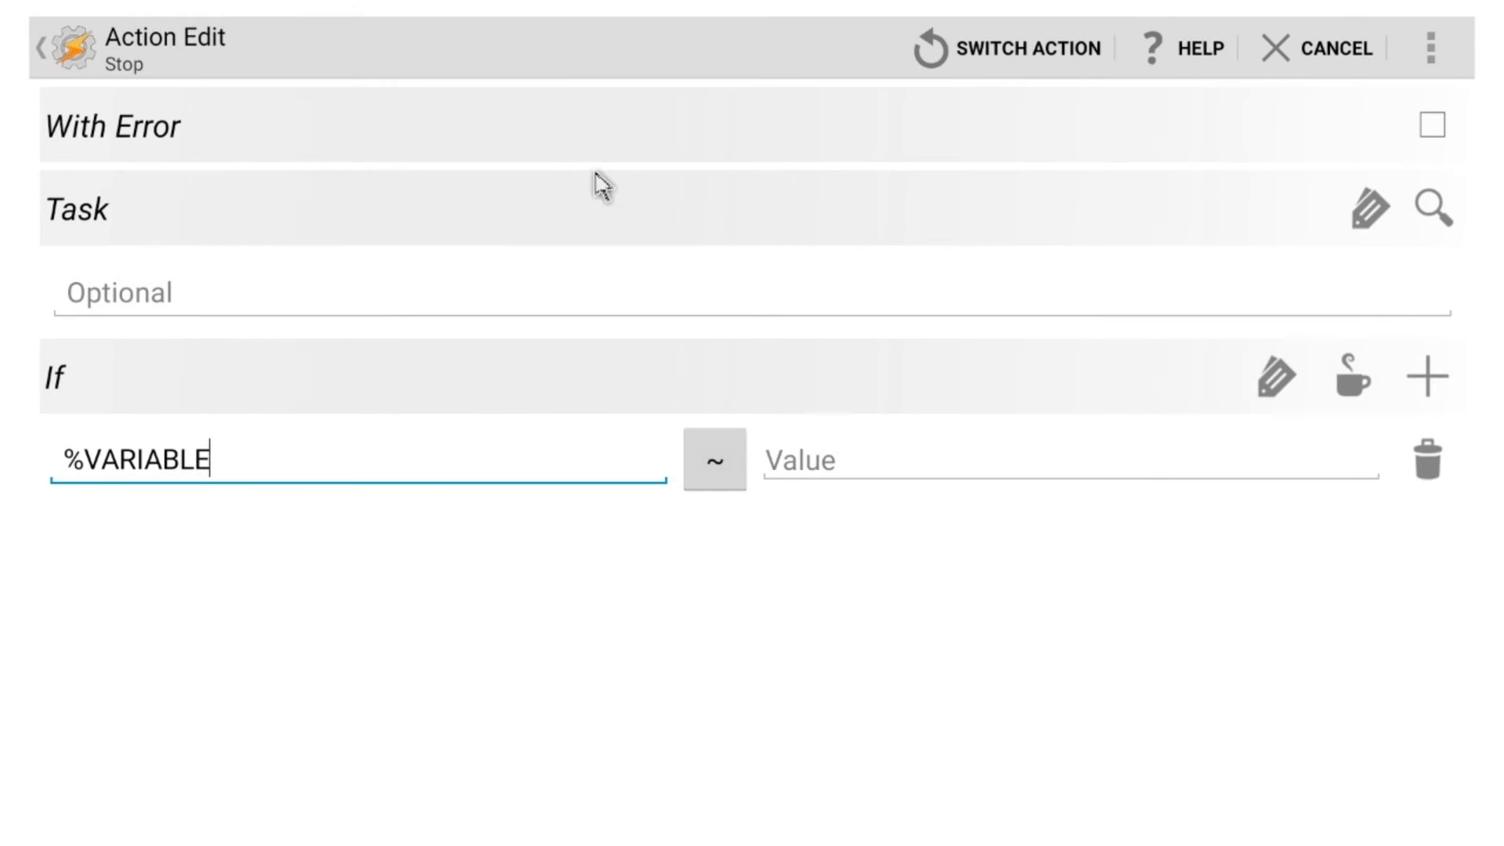
click(832, 468)
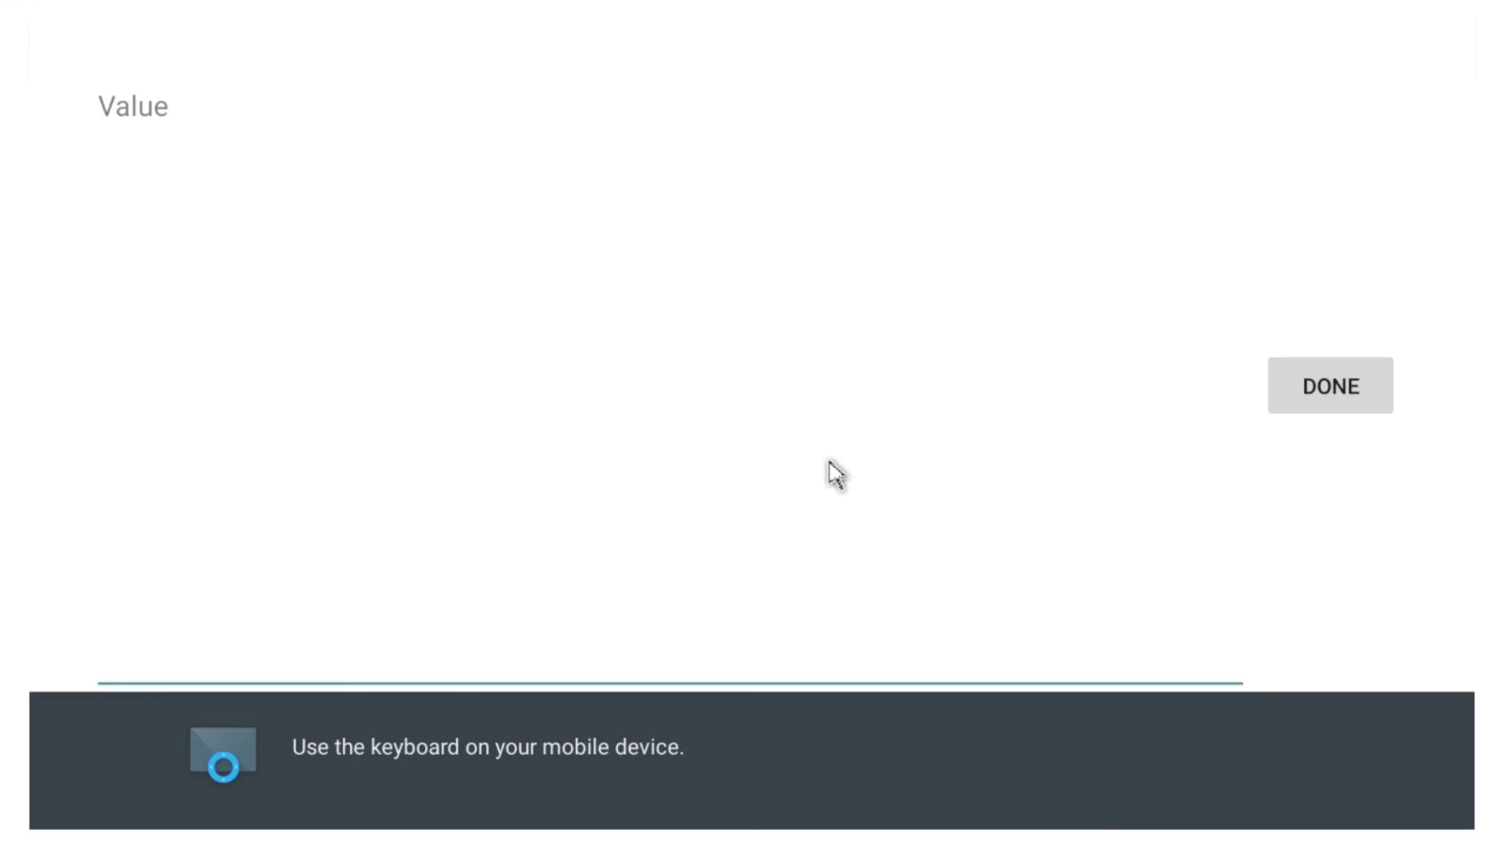
text(1)
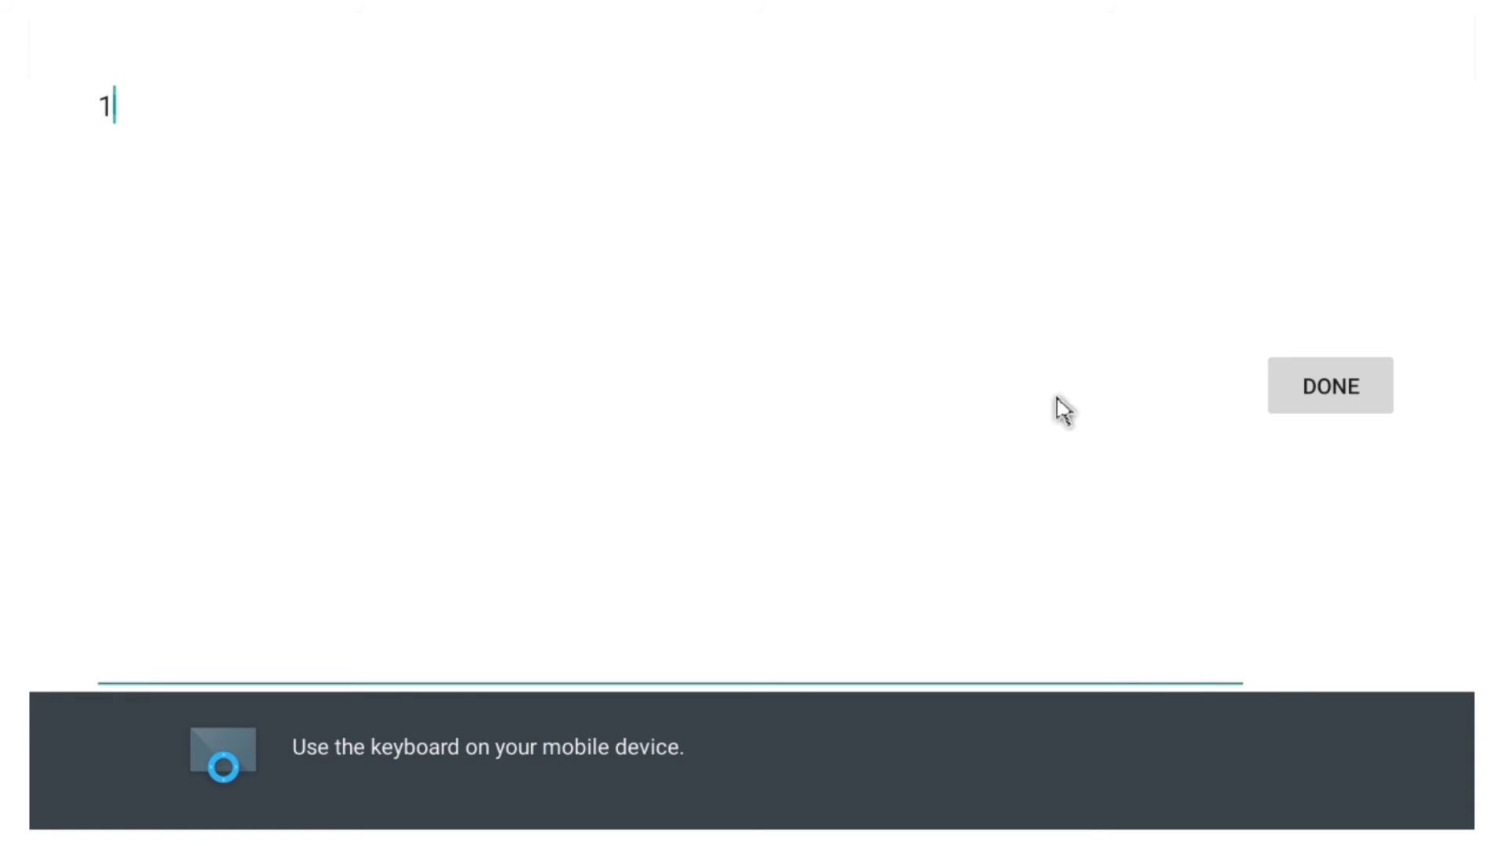
click(1283, 396)
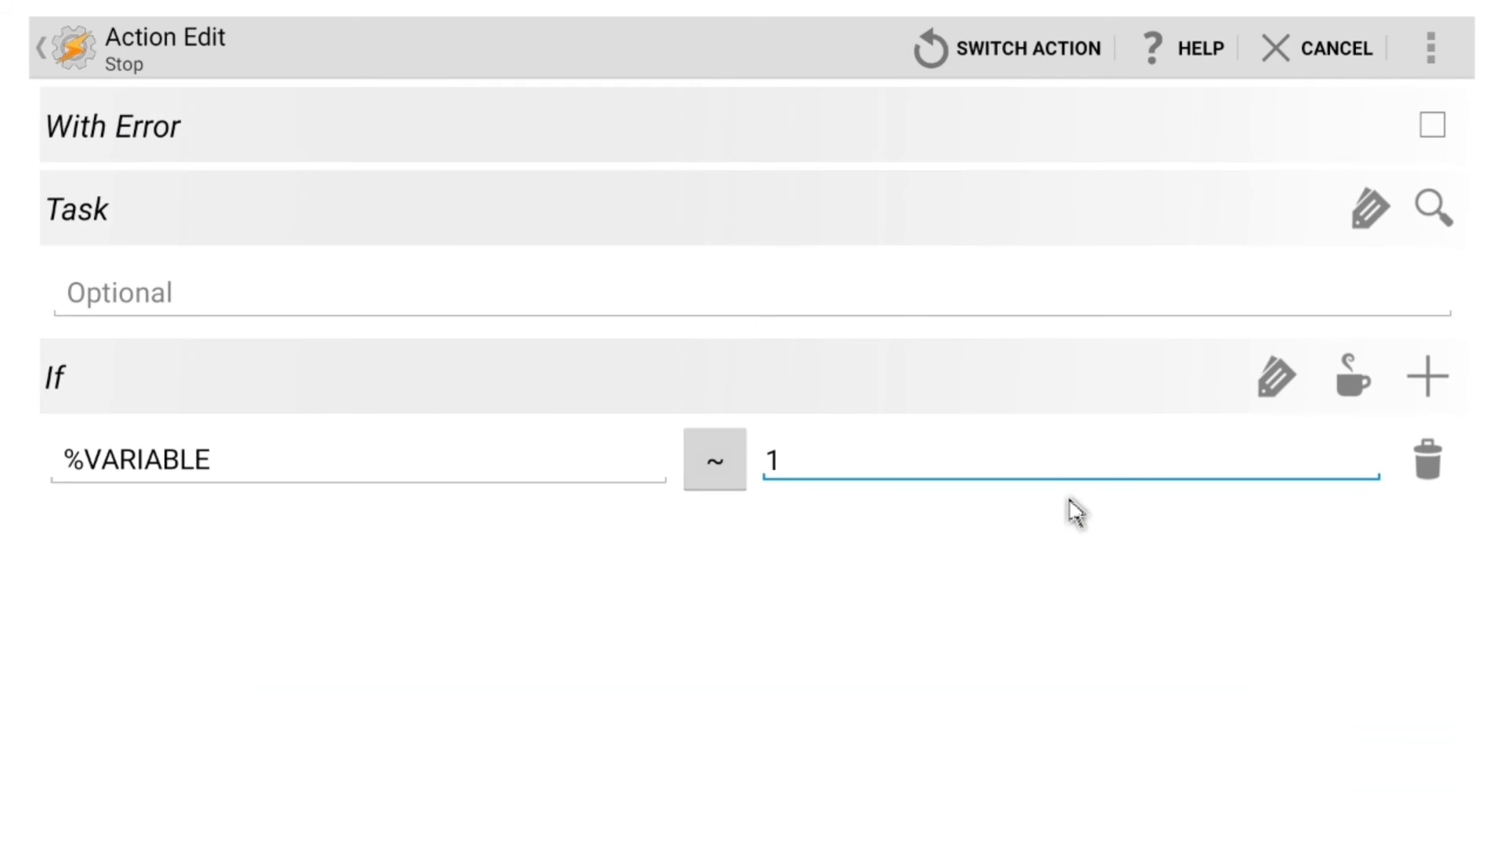
key(Escape)
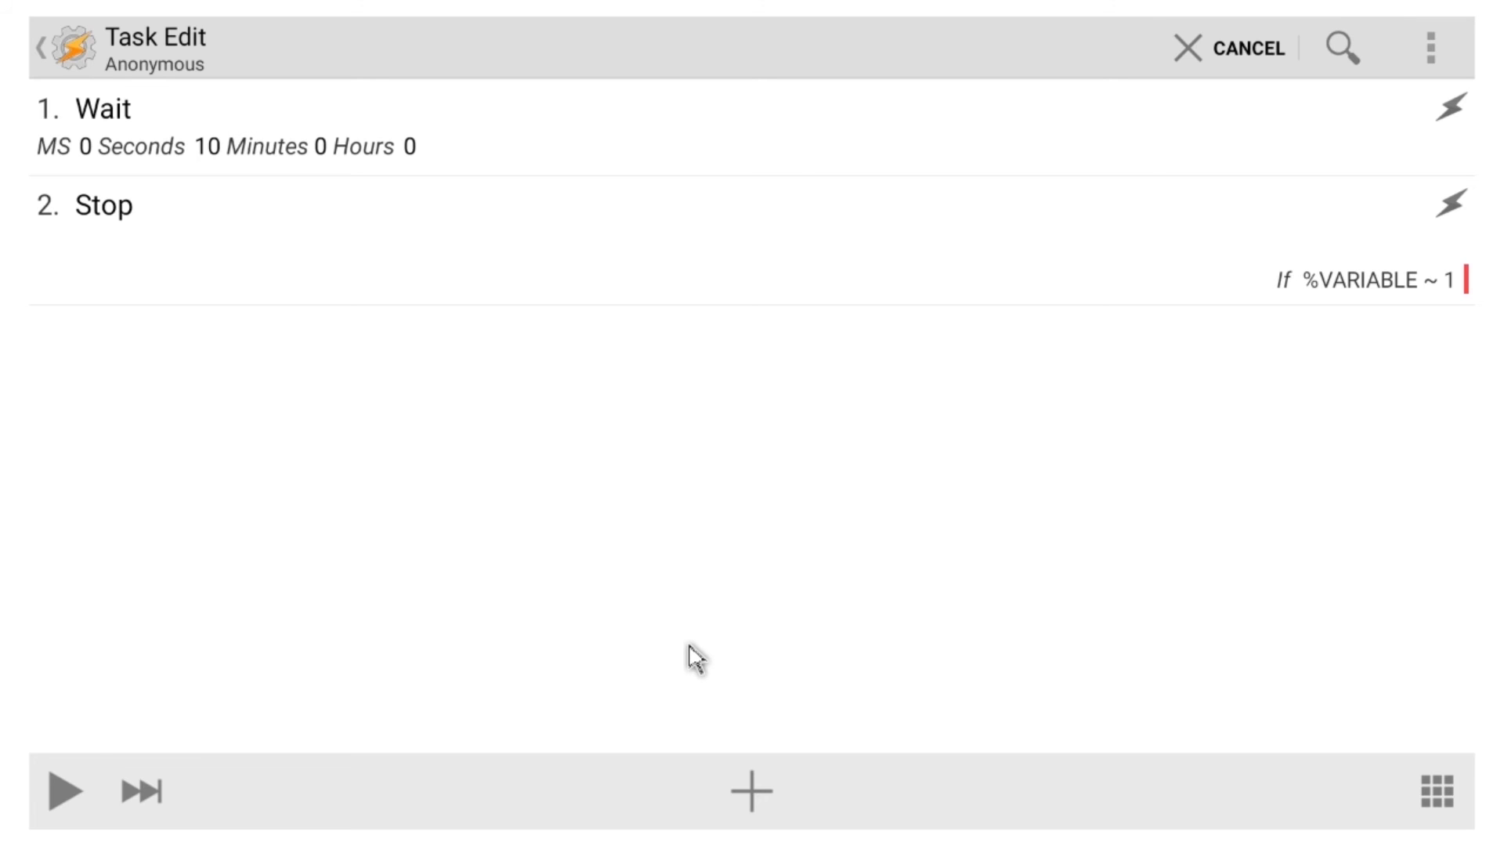
click(750, 788)
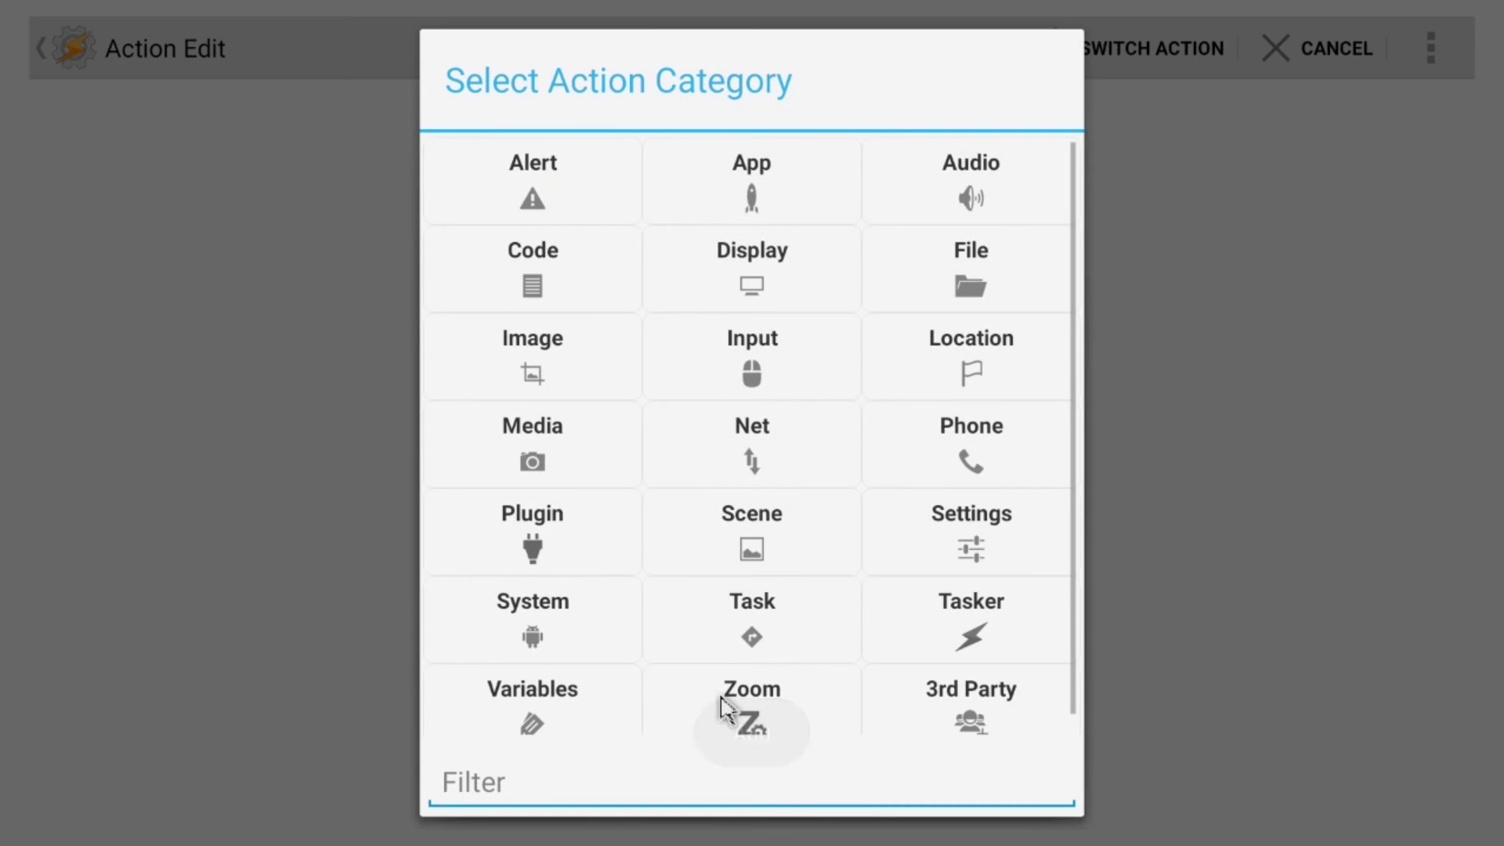
Add a Wait action set to 3 hours to the task.
click(752, 627)
click(711, 603)
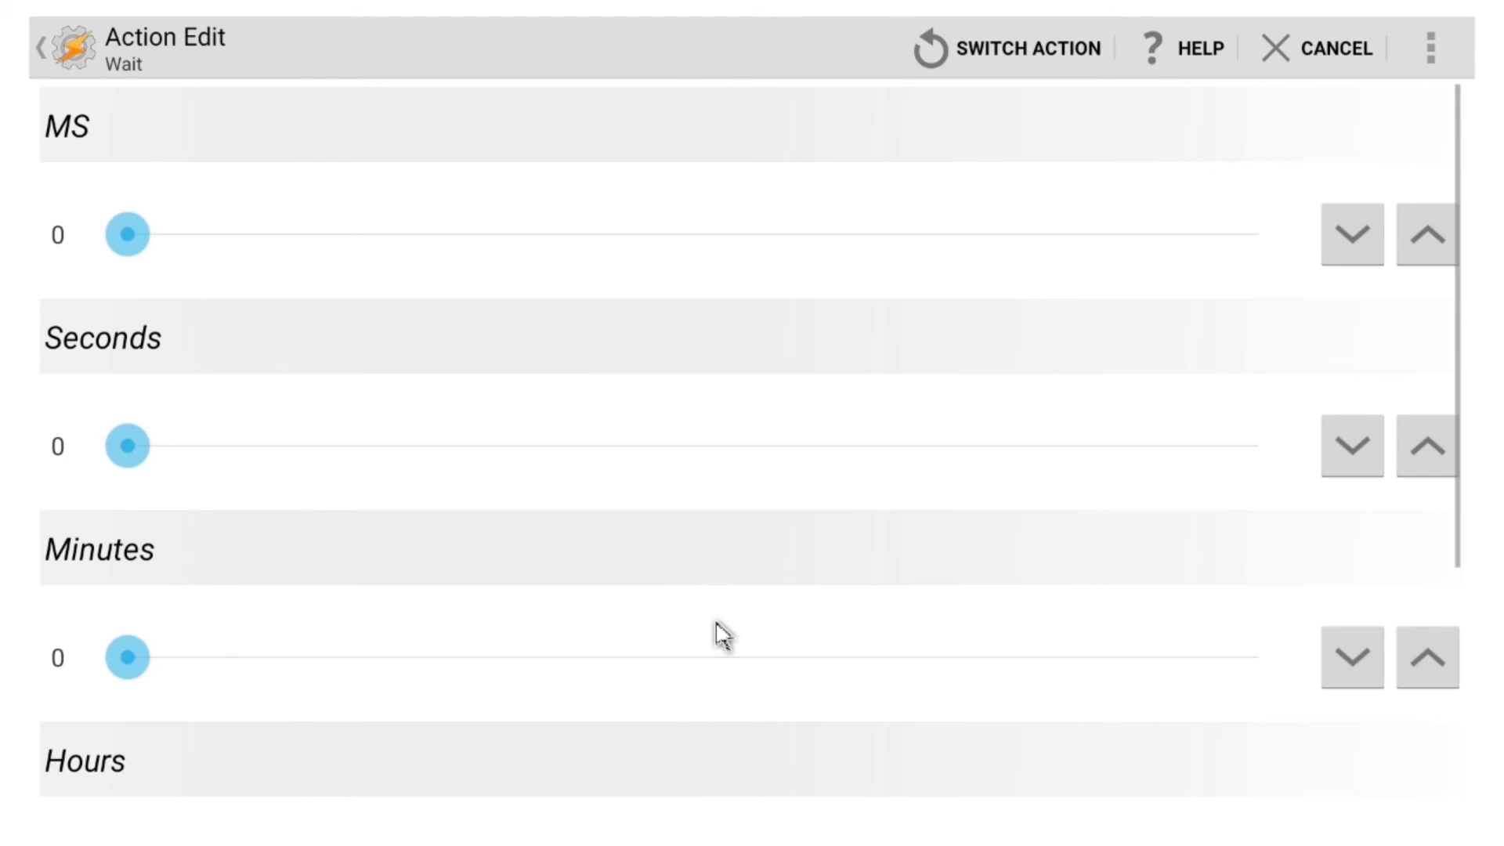
scroll(658, 638, down, 2)
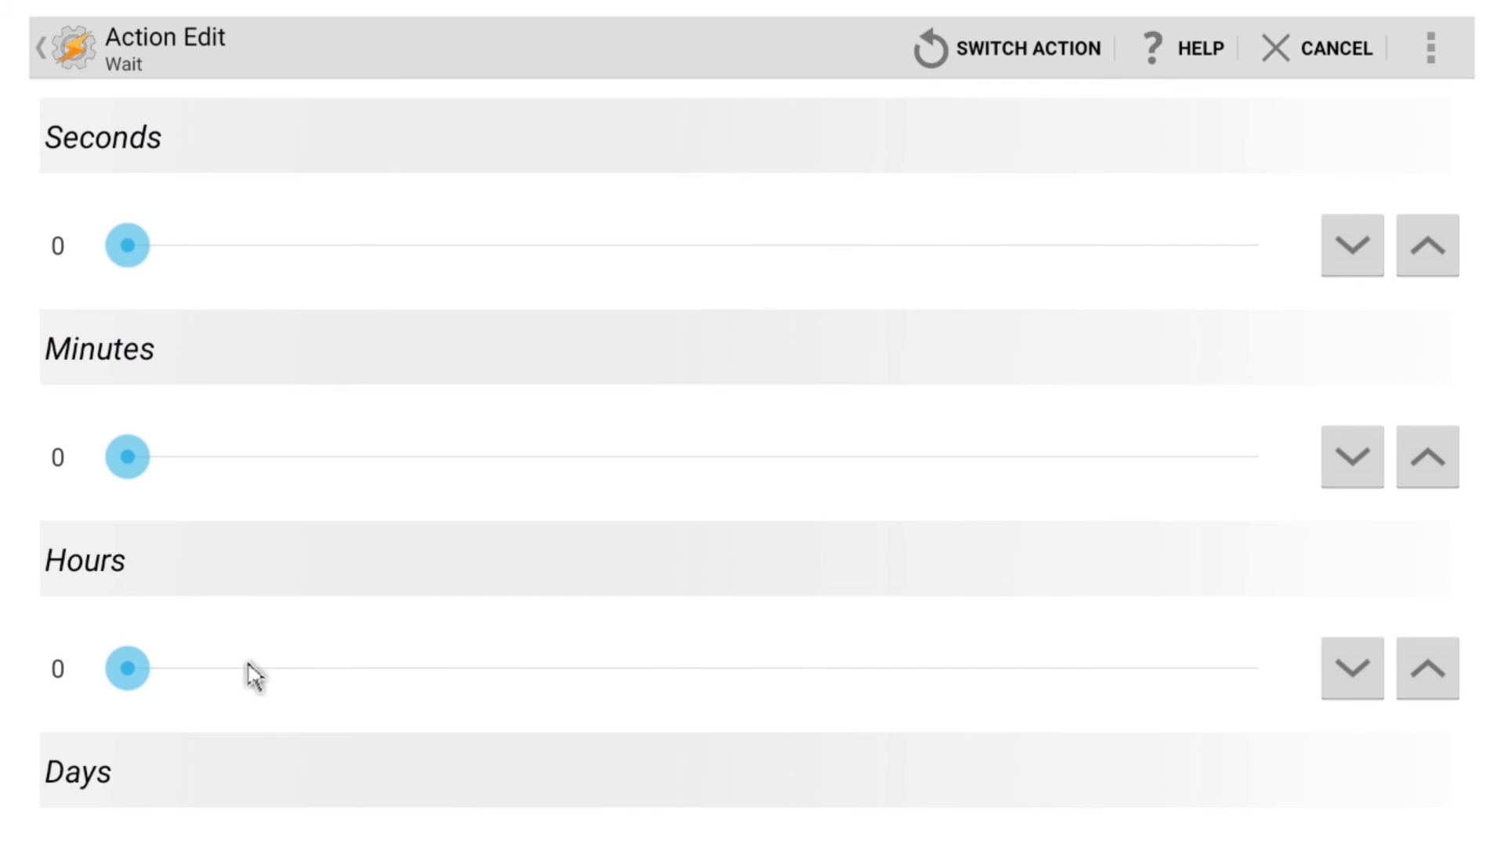
click(1427, 668)
click(1428, 669)
key(Escape)
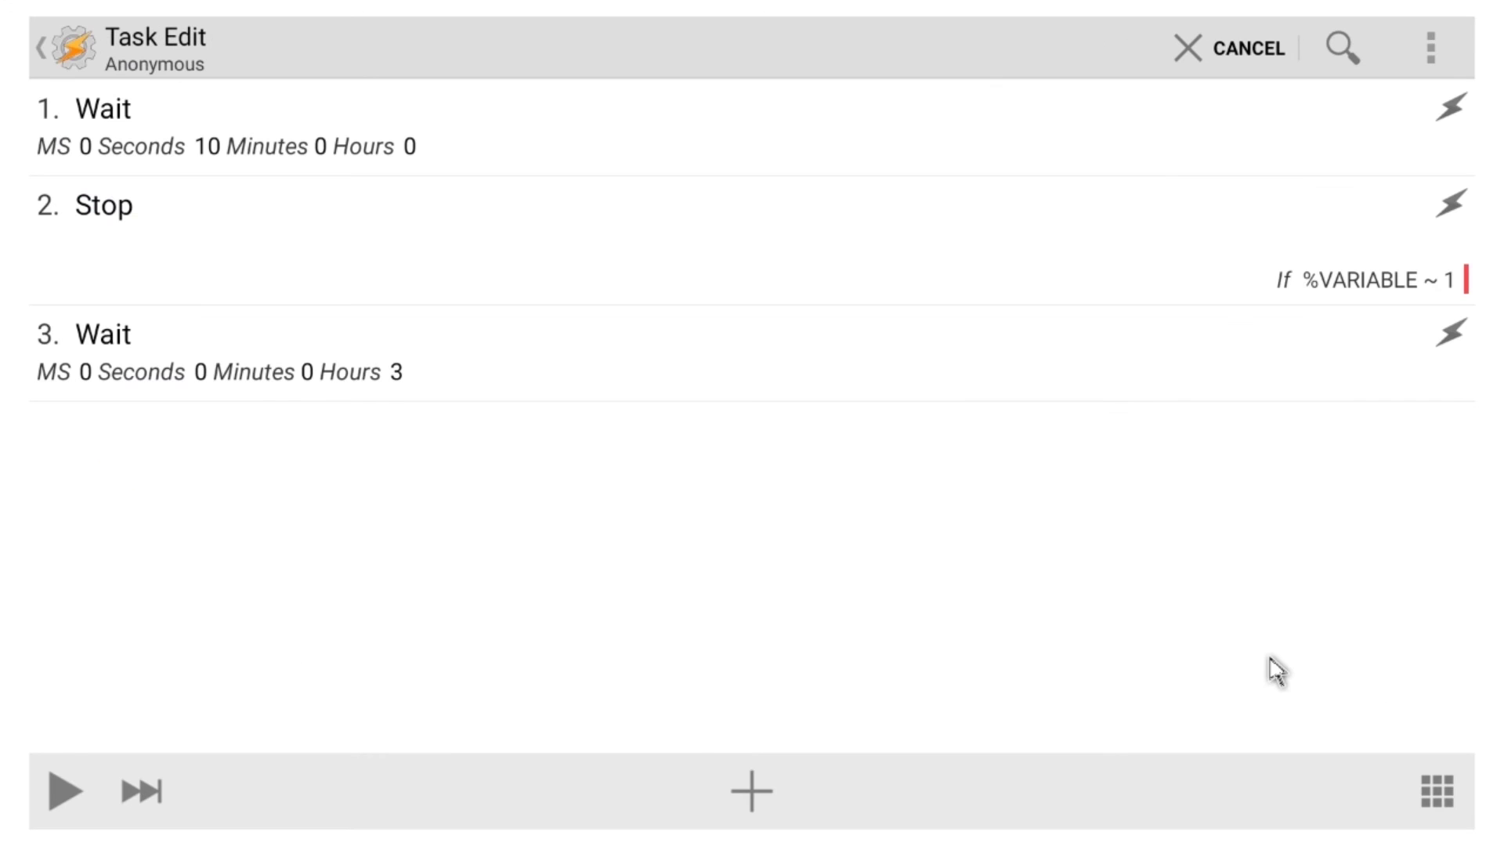
click(779, 793)
Add a Stop action that runs only if %VARIABLE matches 1, after the 3-hour Wait.
click(752, 580)
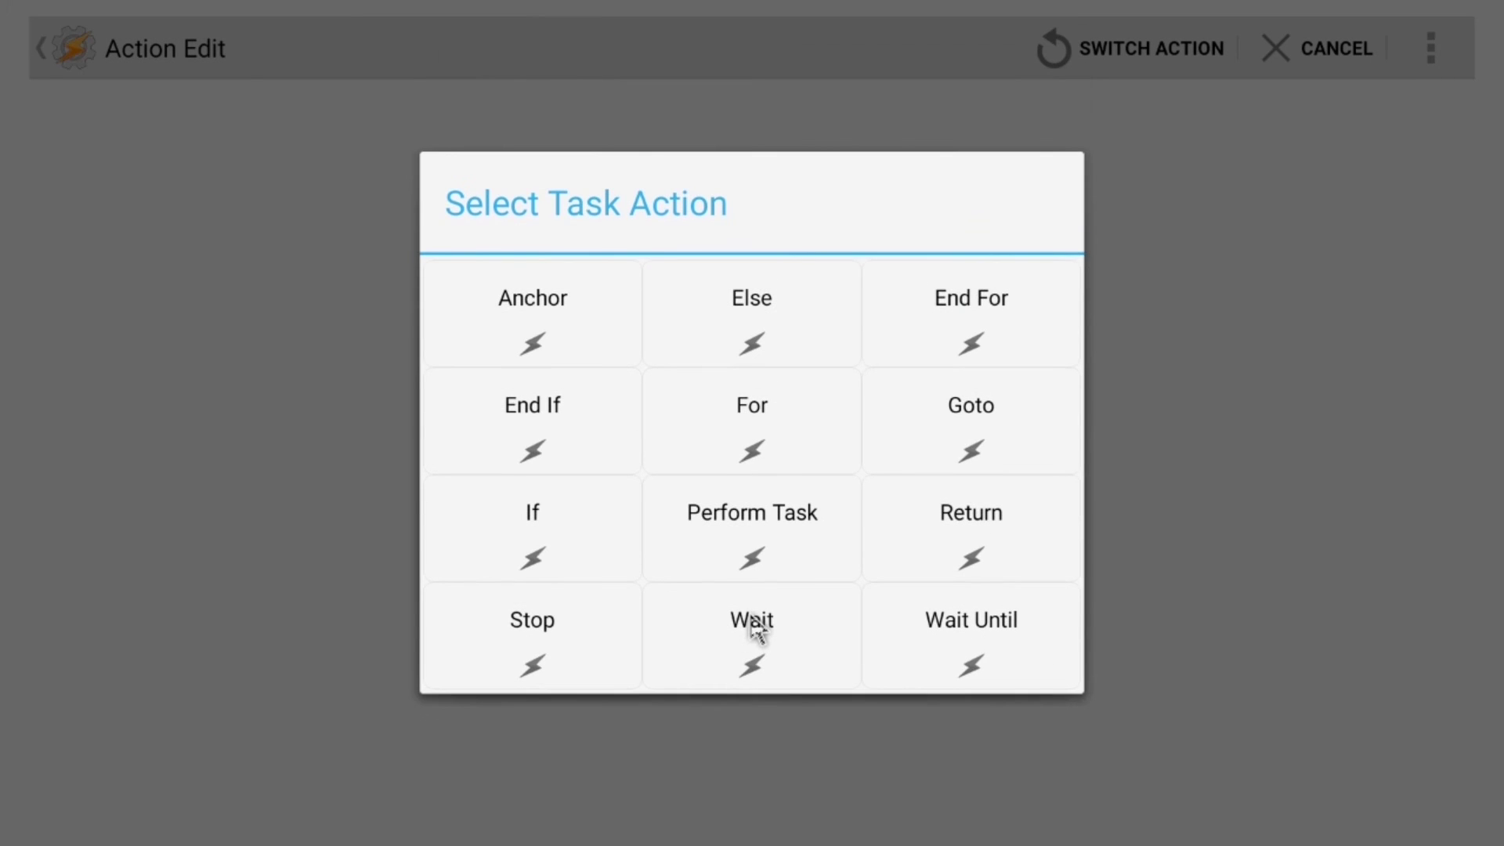
click(577, 633)
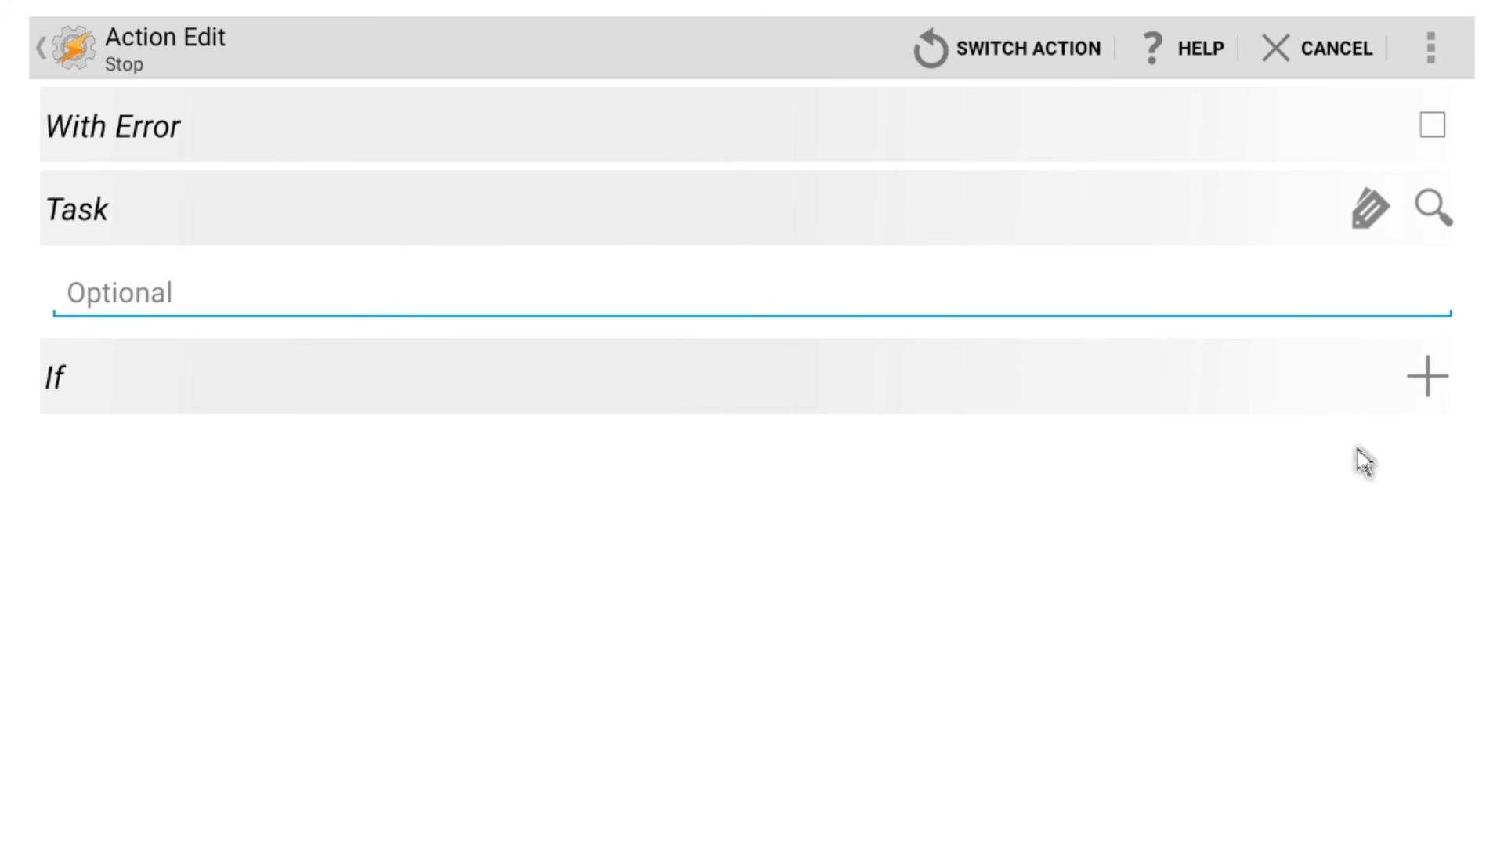
click(1426, 378)
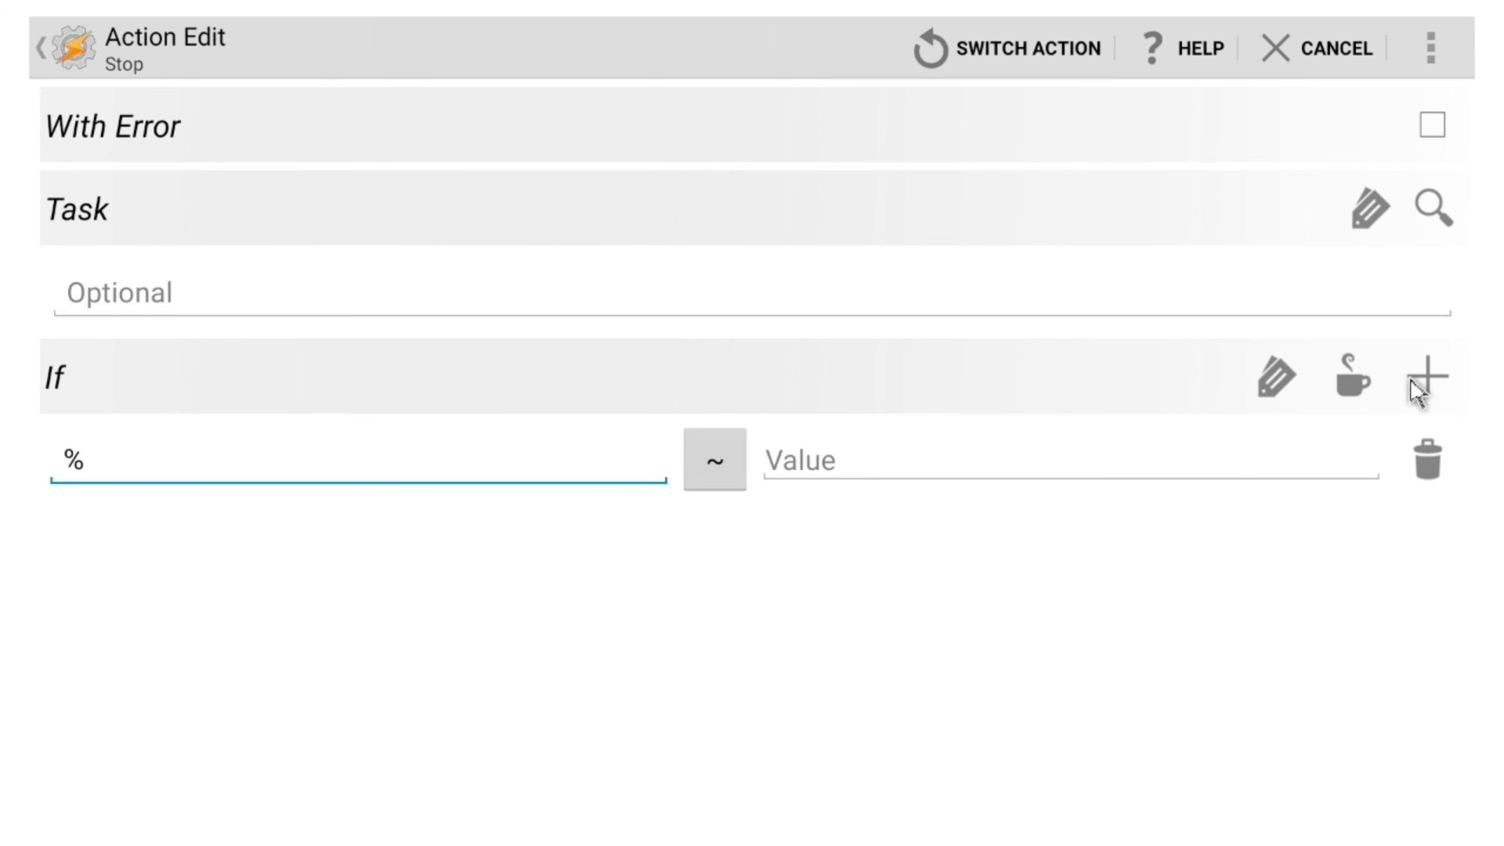
click(1275, 379)
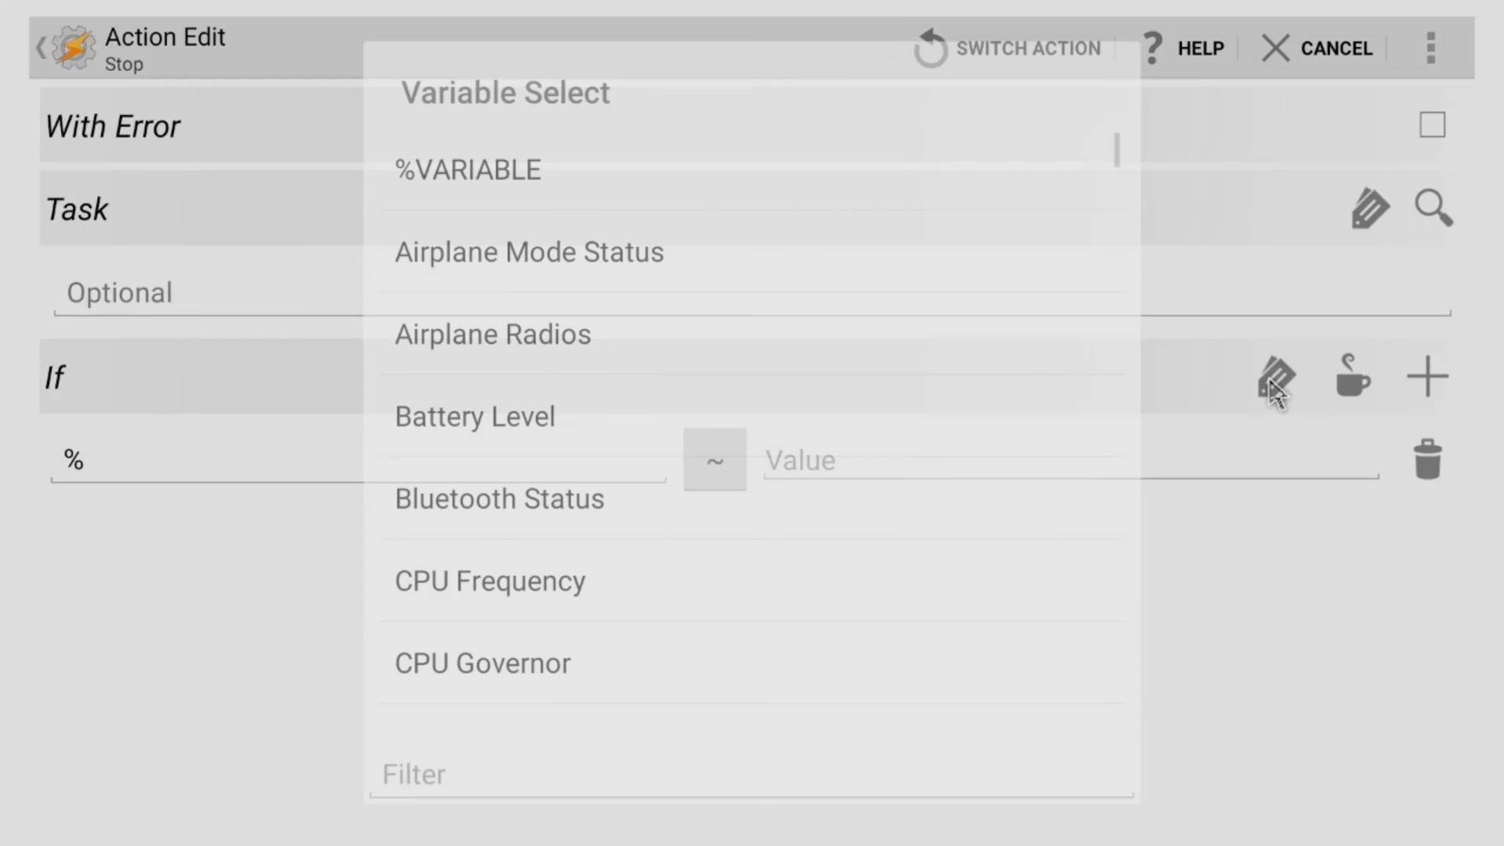
click(614, 145)
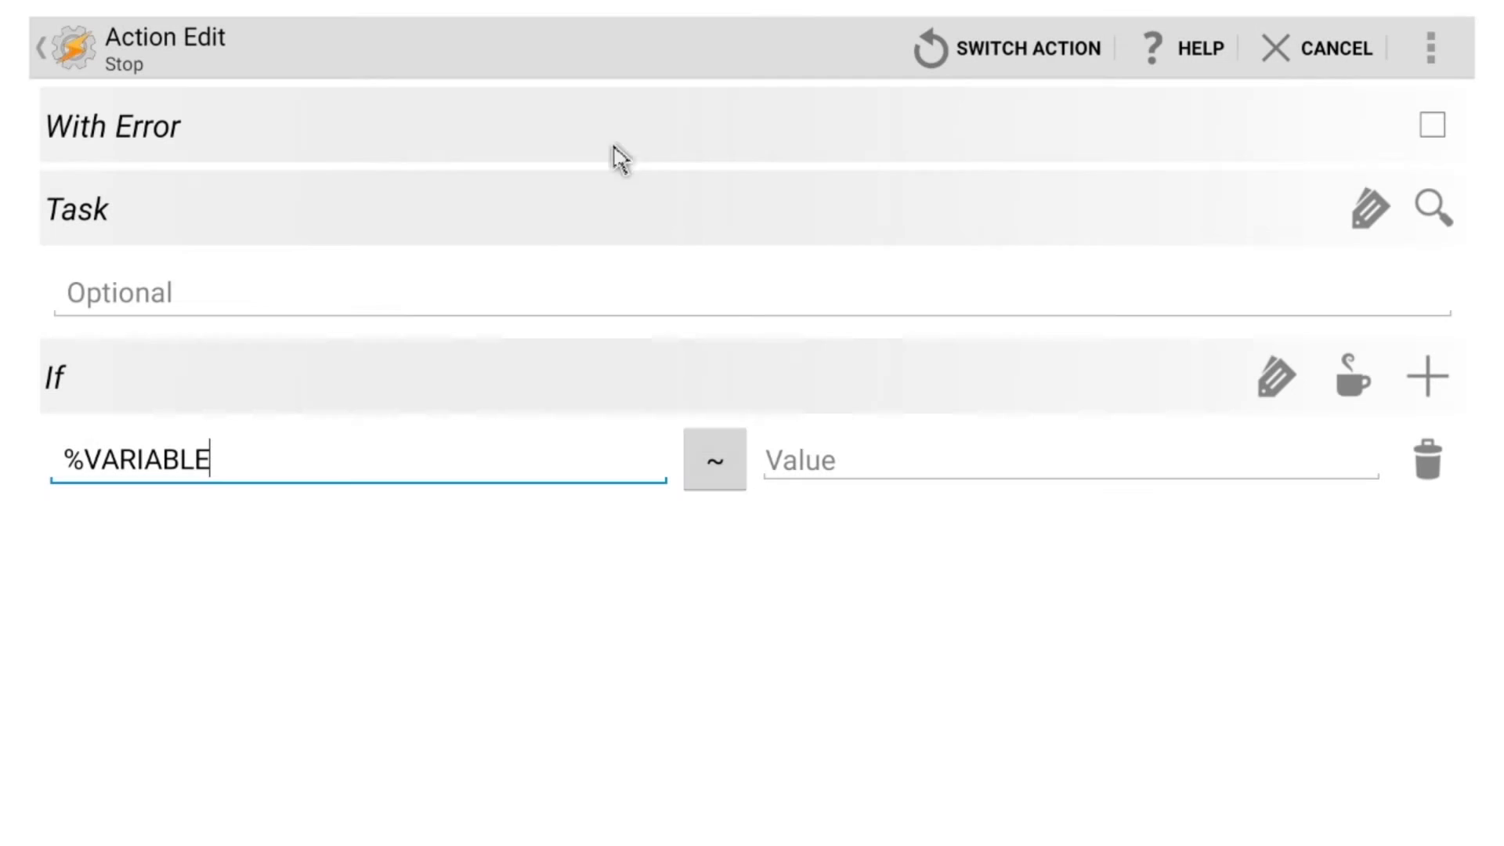
click(855, 456)
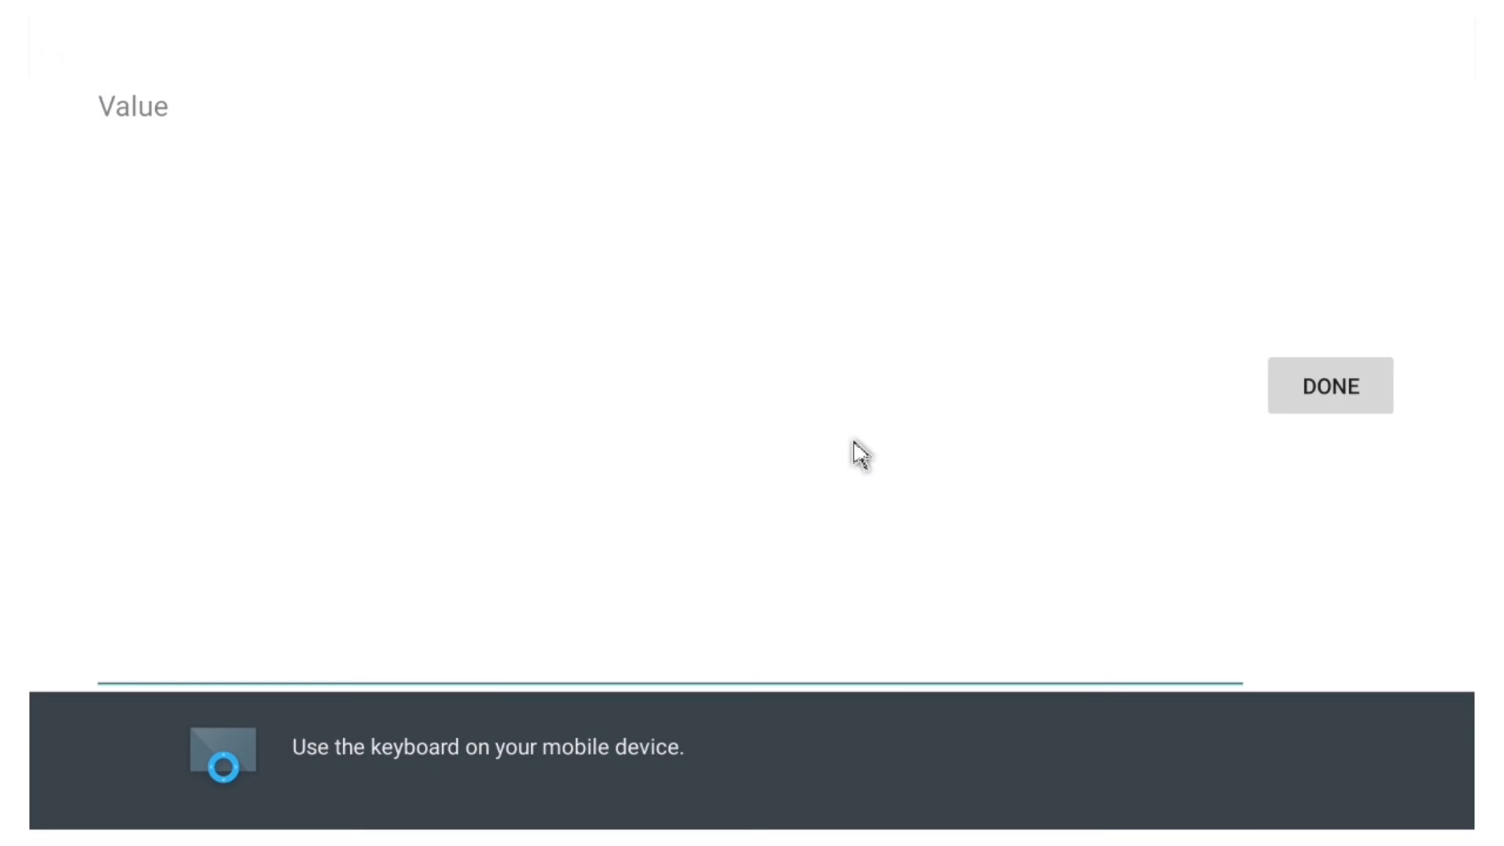
text(1)
click(1333, 388)
key(Escape)
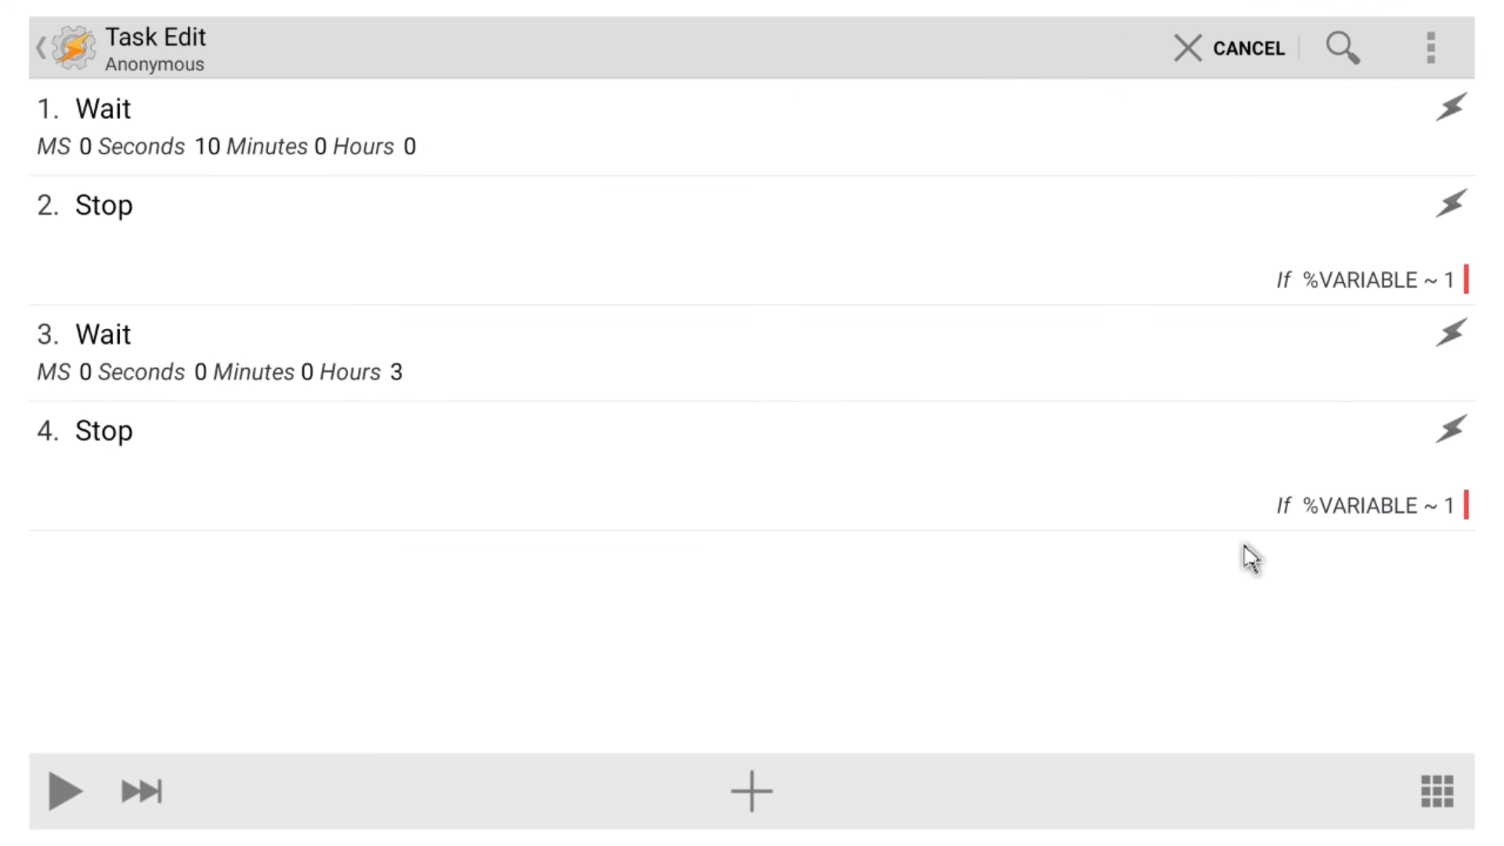
Add a Launch App action for Daydream with If %VARIABLE ~ 0, then return to Profiles.
click(752, 805)
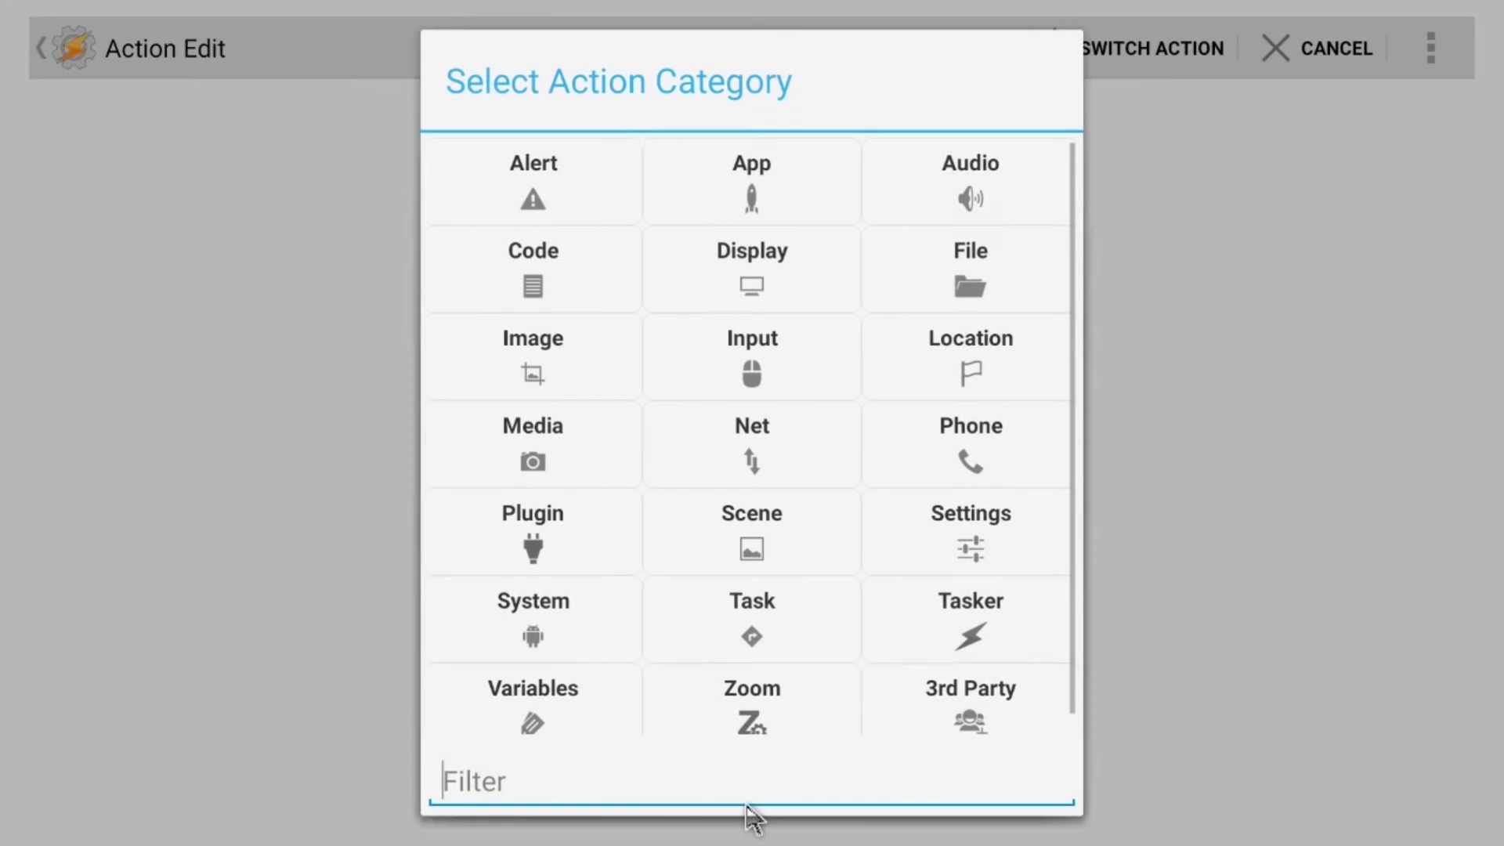
click(742, 168)
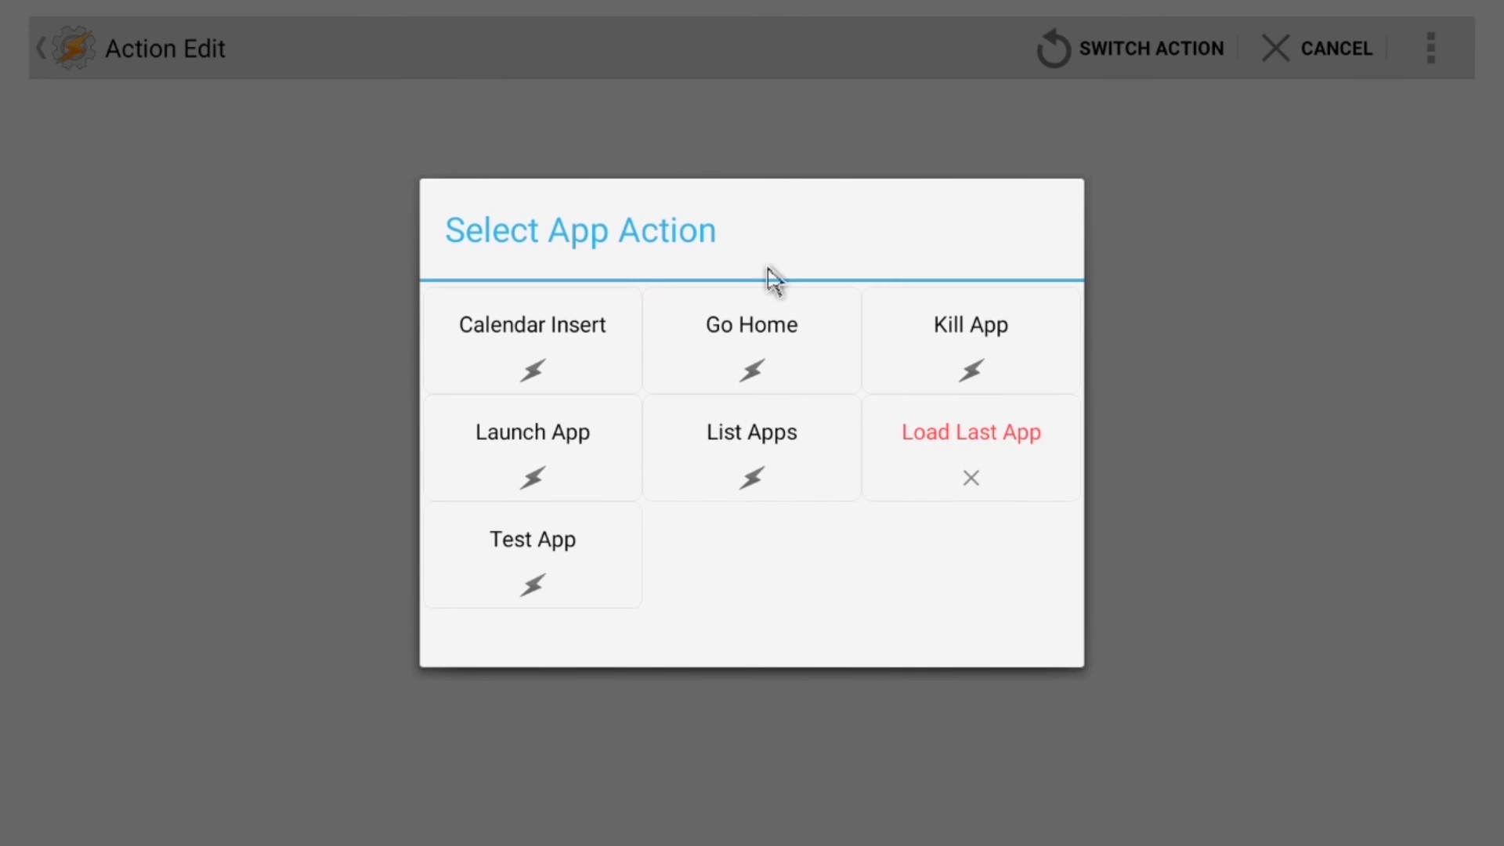
click(589, 467)
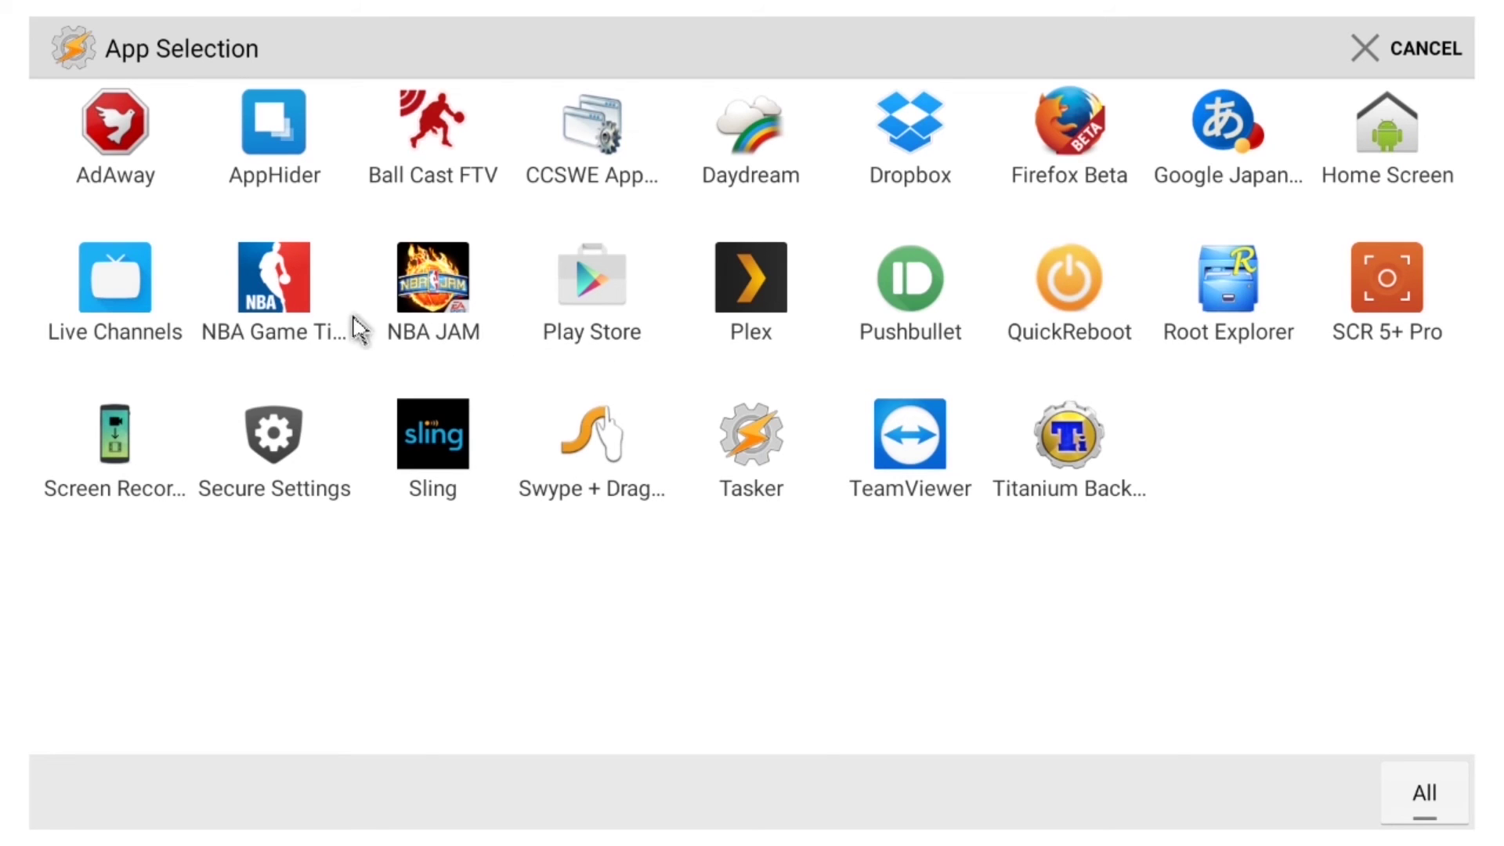
click(740, 155)
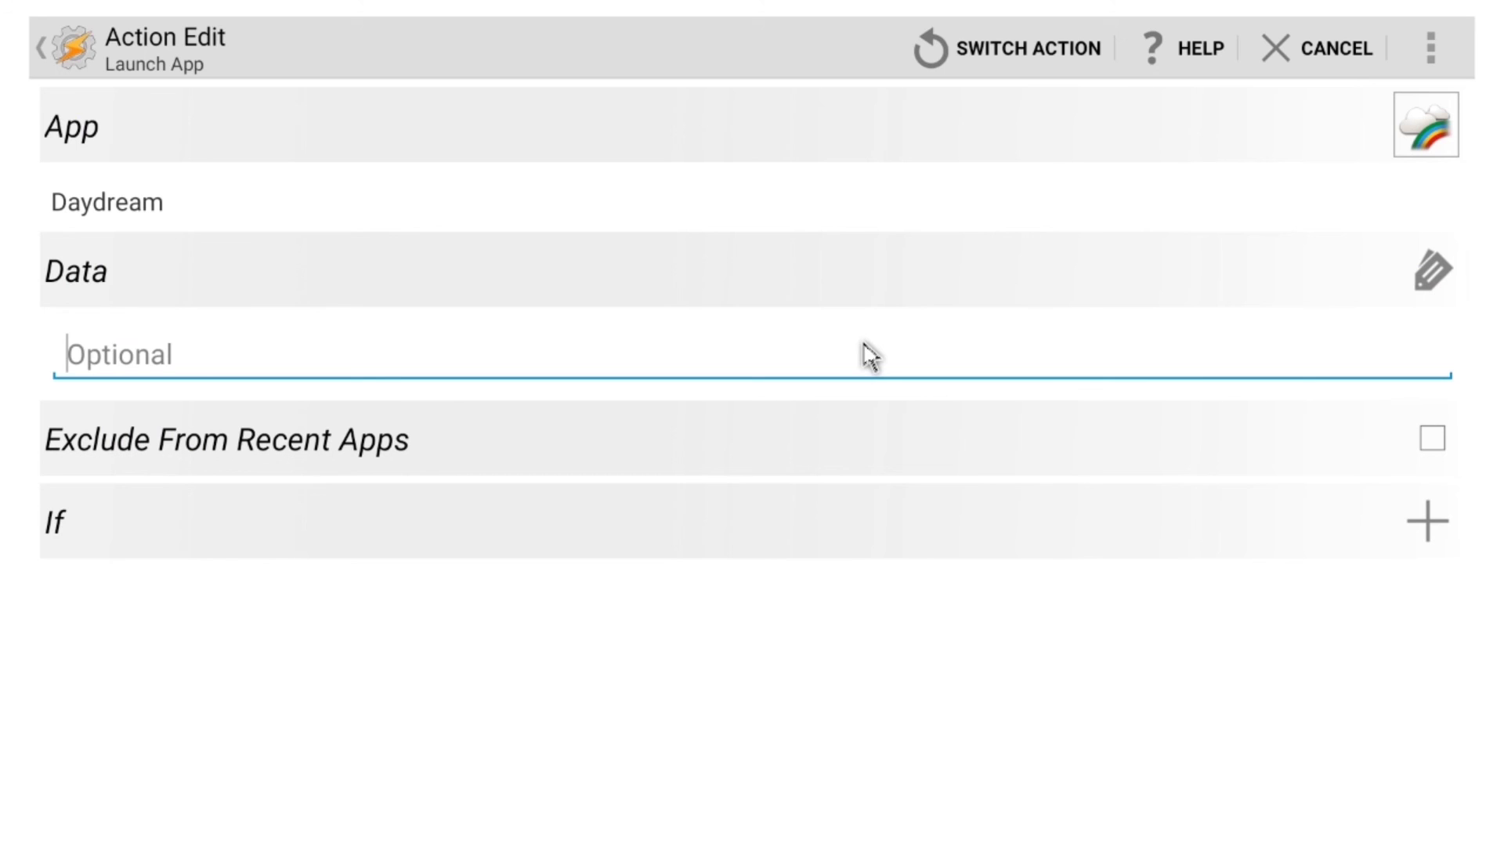
click(1440, 531)
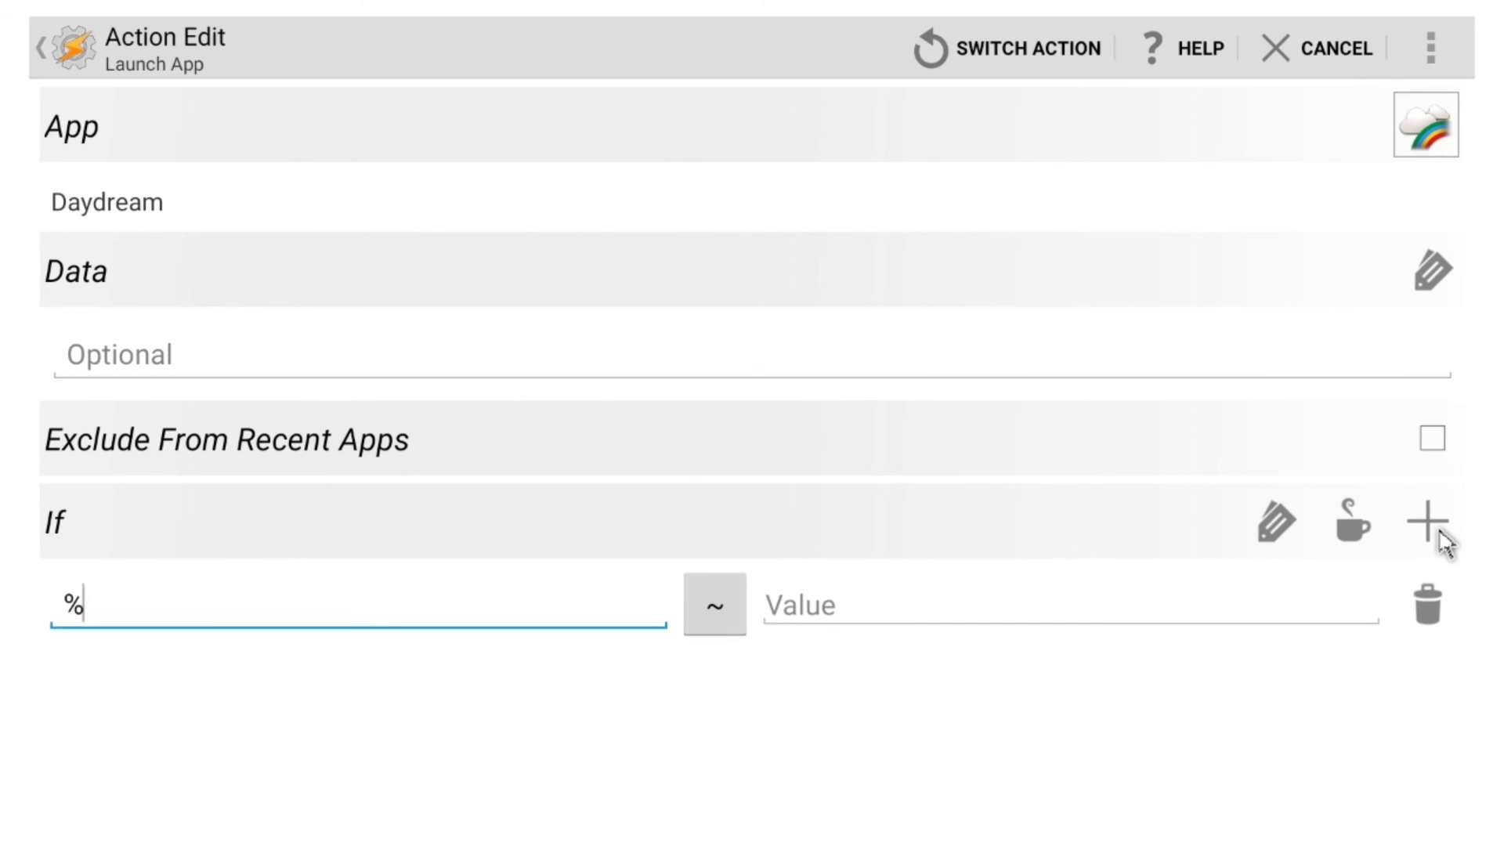
click(1257, 526)
click(708, 173)
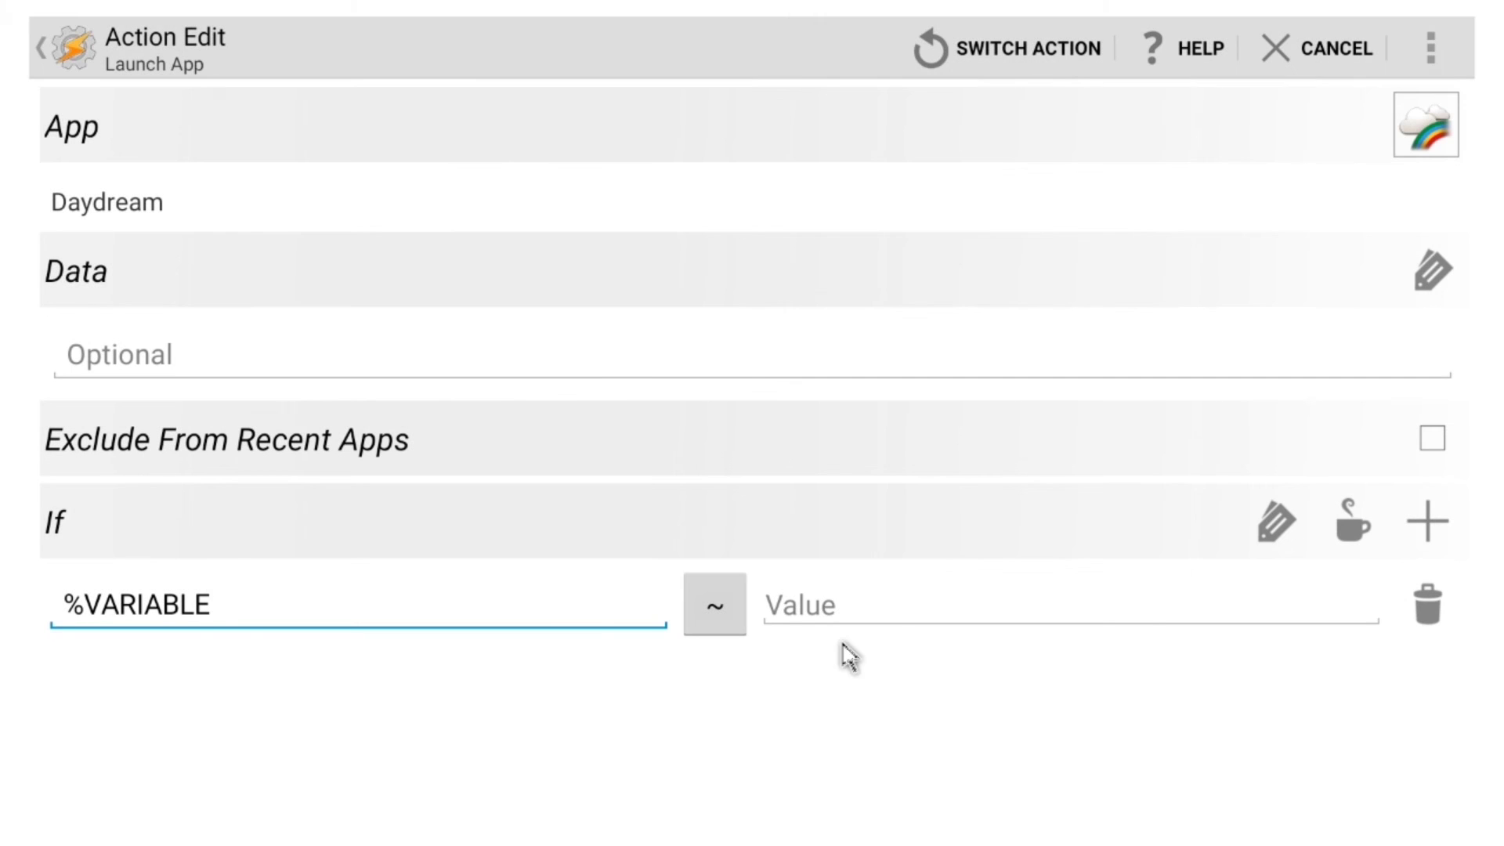
click(846, 612)
text(0)
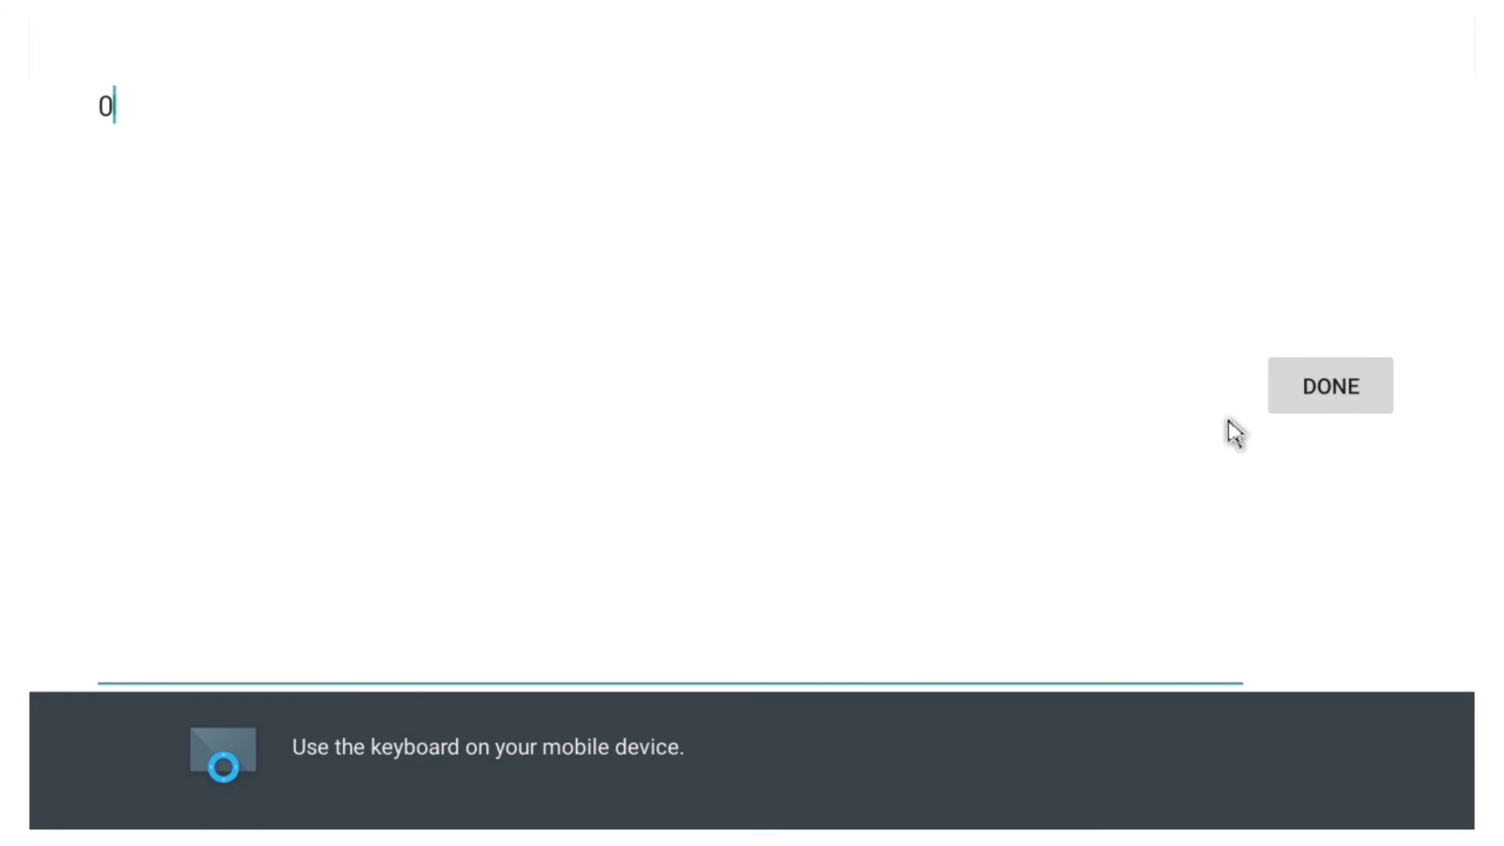
click(1289, 402)
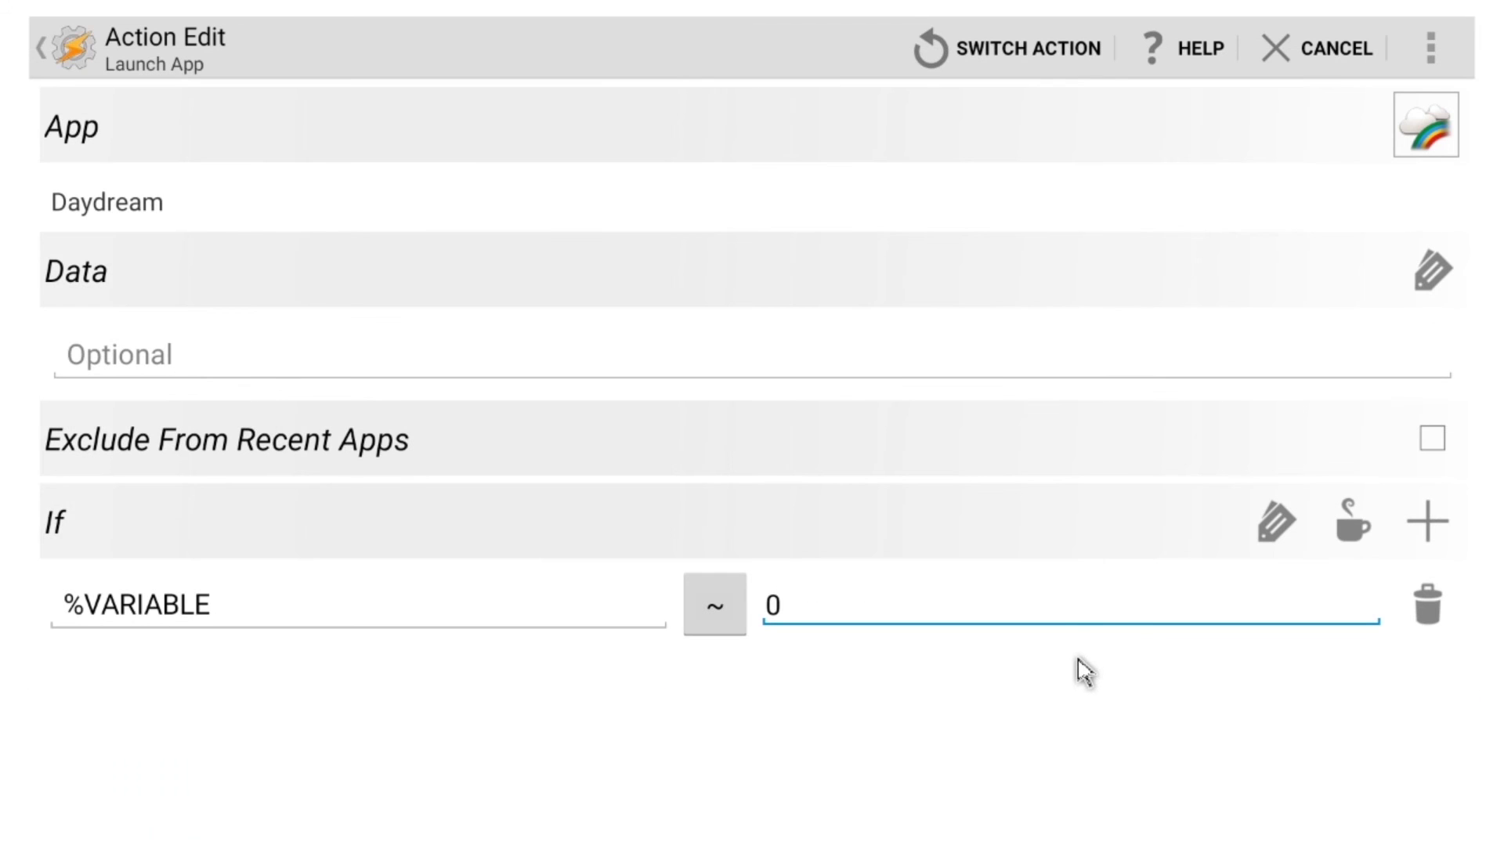
key(Escape)
key(Escape)
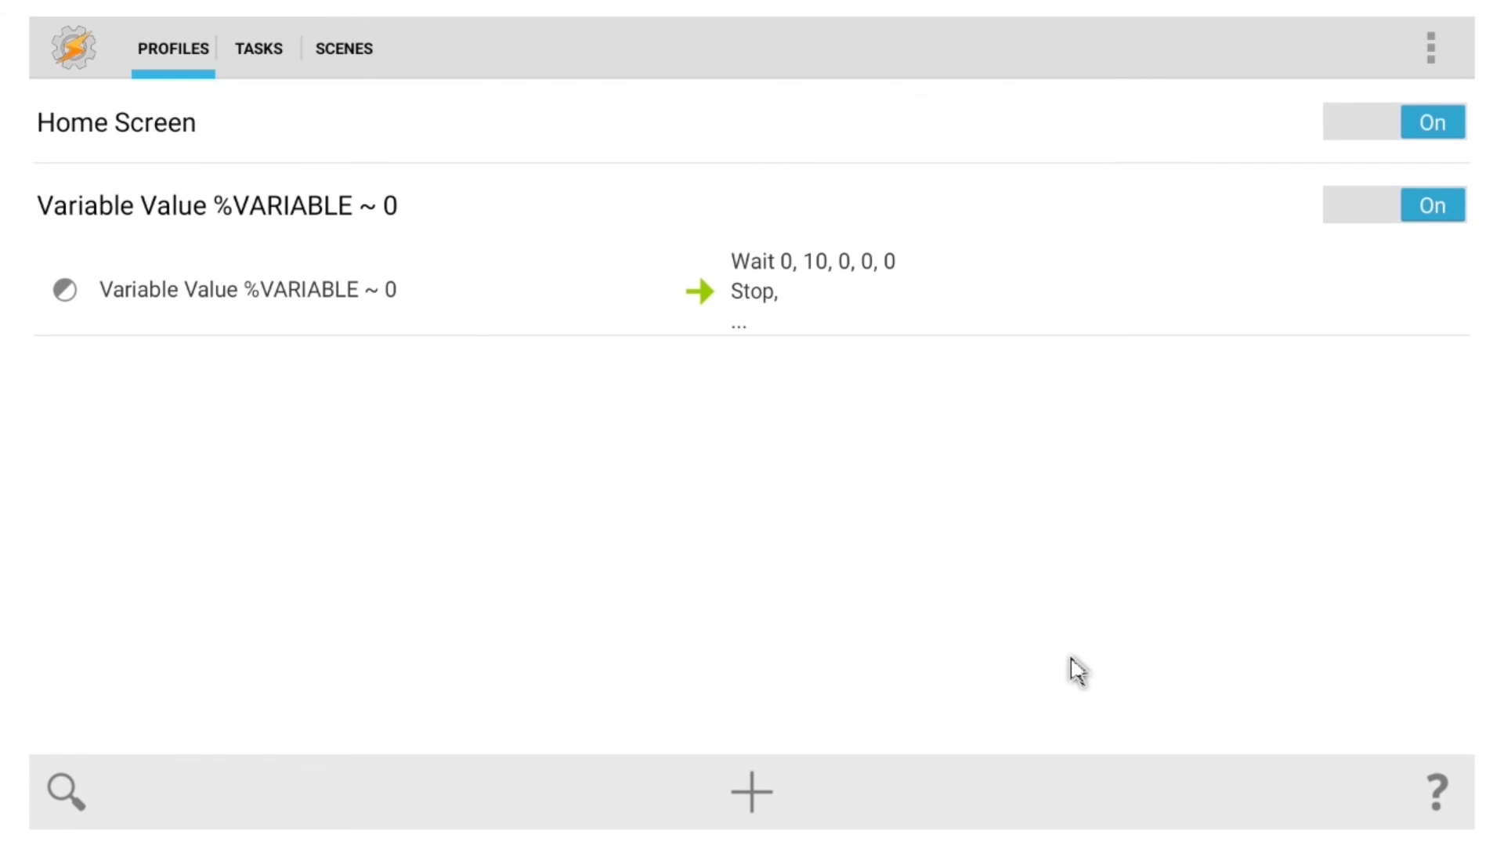
key(Escape)
key(Escape)
key(Escape)
key(Escape)
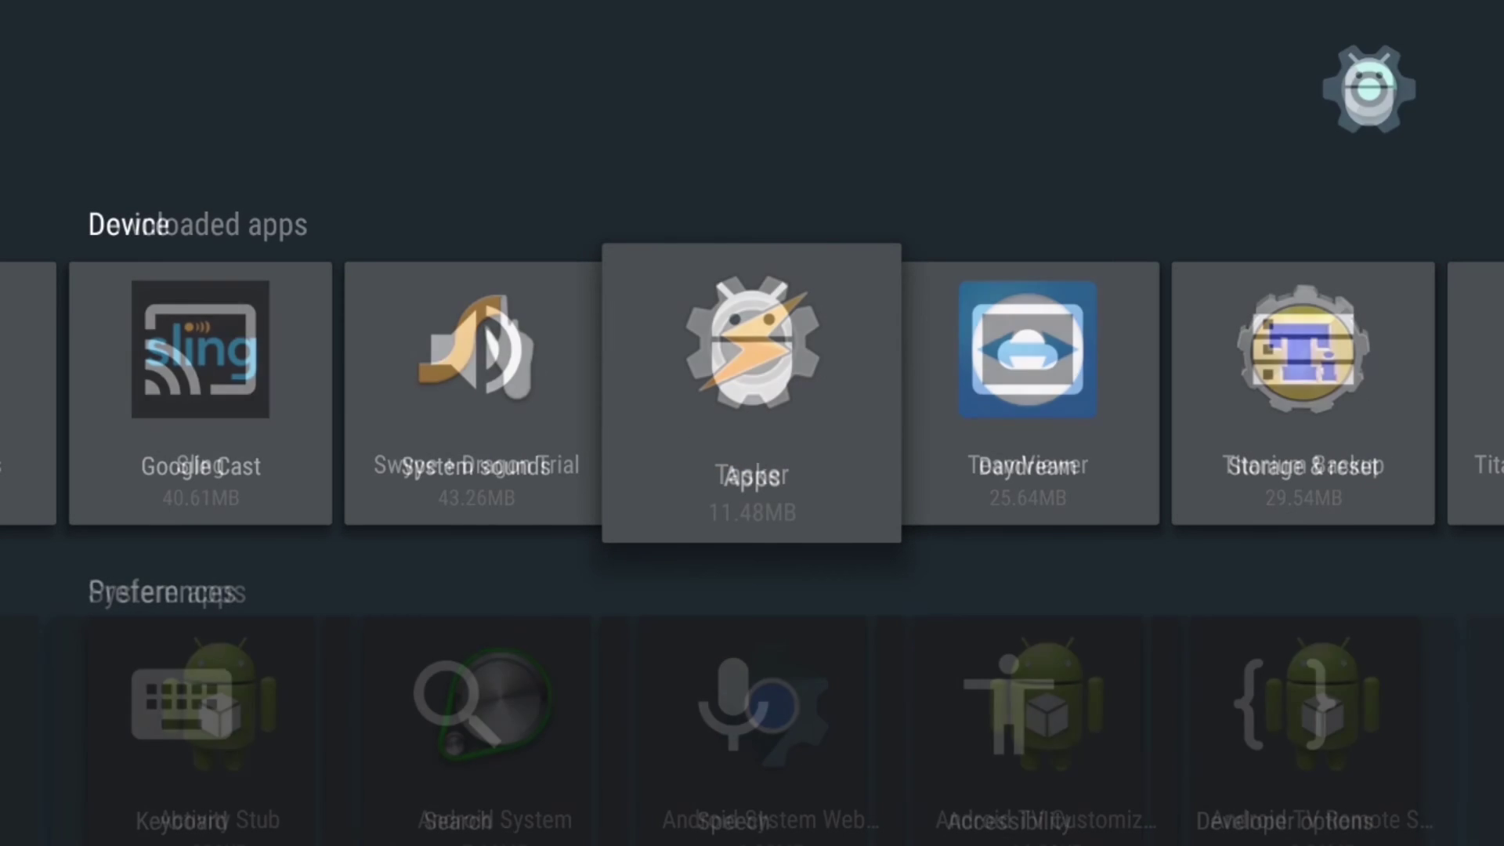
Move up on the Android TV home screen to bring the Apps row into view.
key(Up)
key(Up)
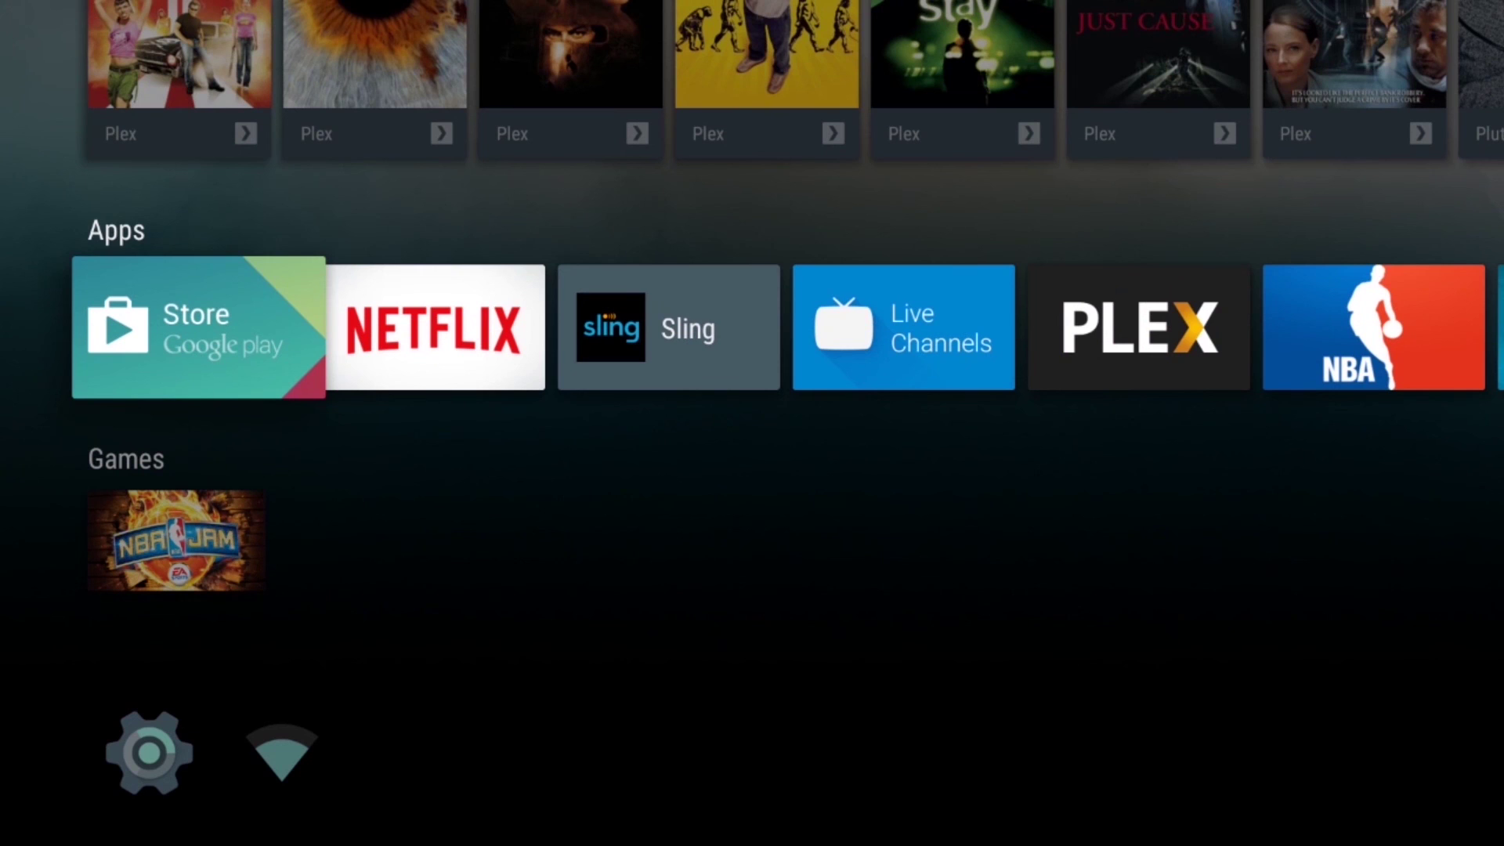